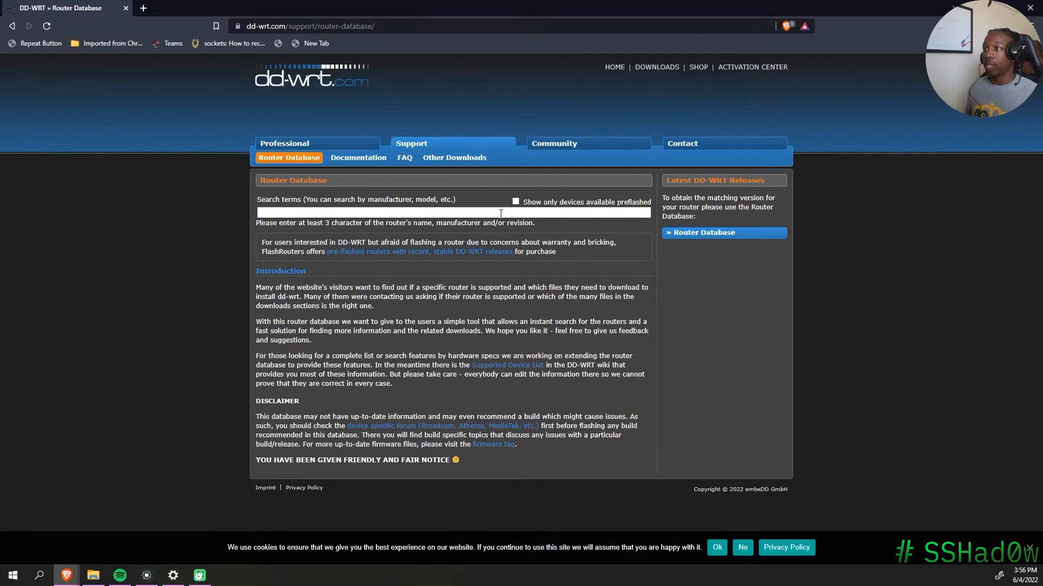
Step: Search the DD-WRT Router Database for netgear and open the R6700 v1 entry
left_click(501, 214)
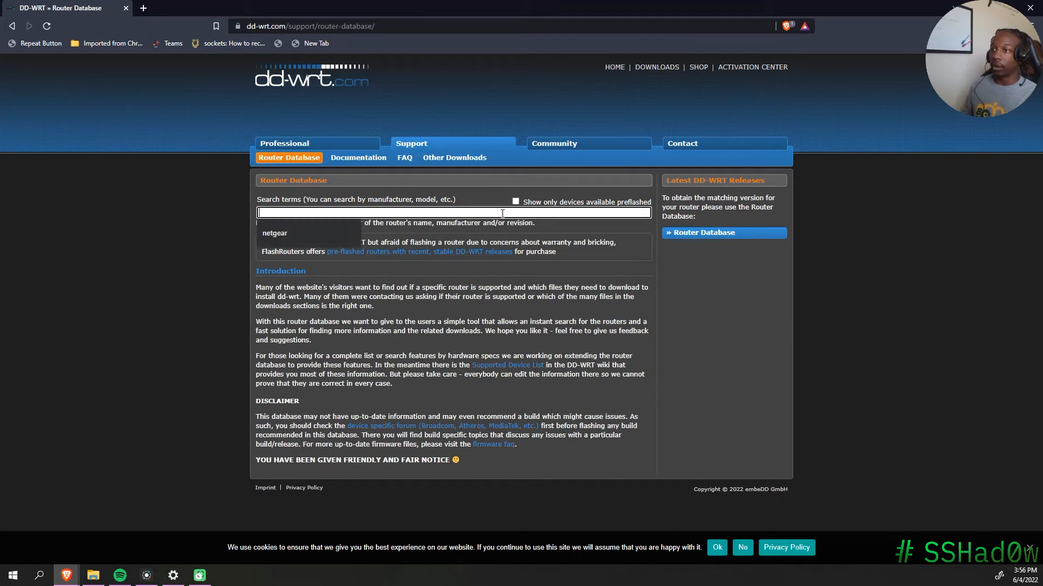
type("netgar")
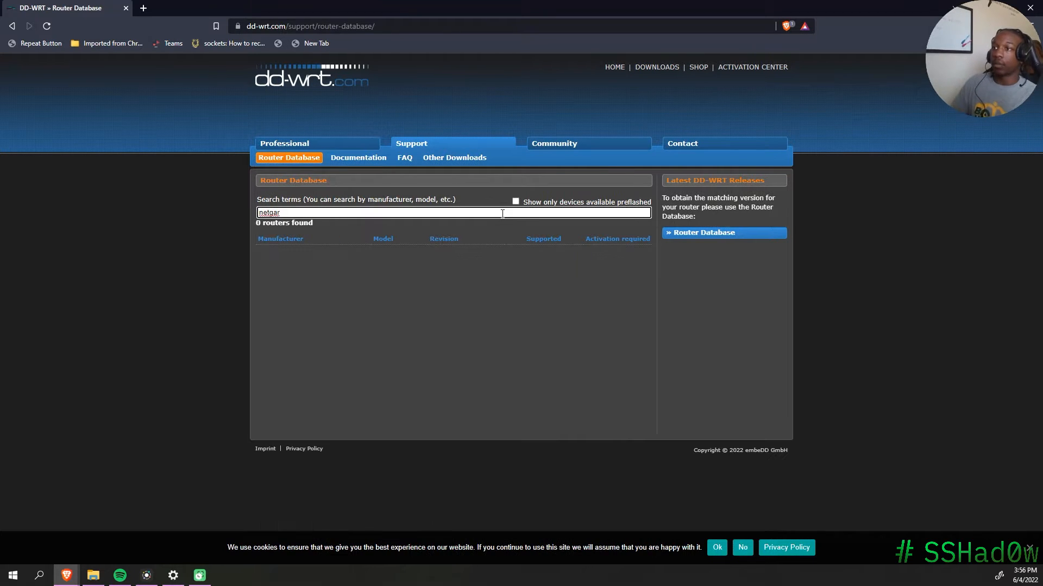
key("BackSpace")
key("BackSpace")
type("ear")
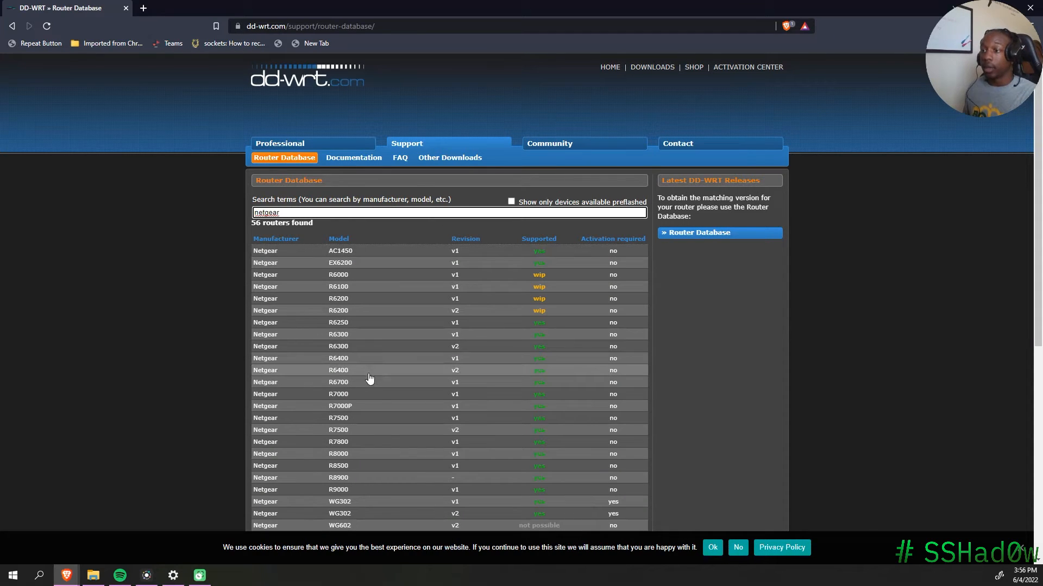
left_click(340, 383)
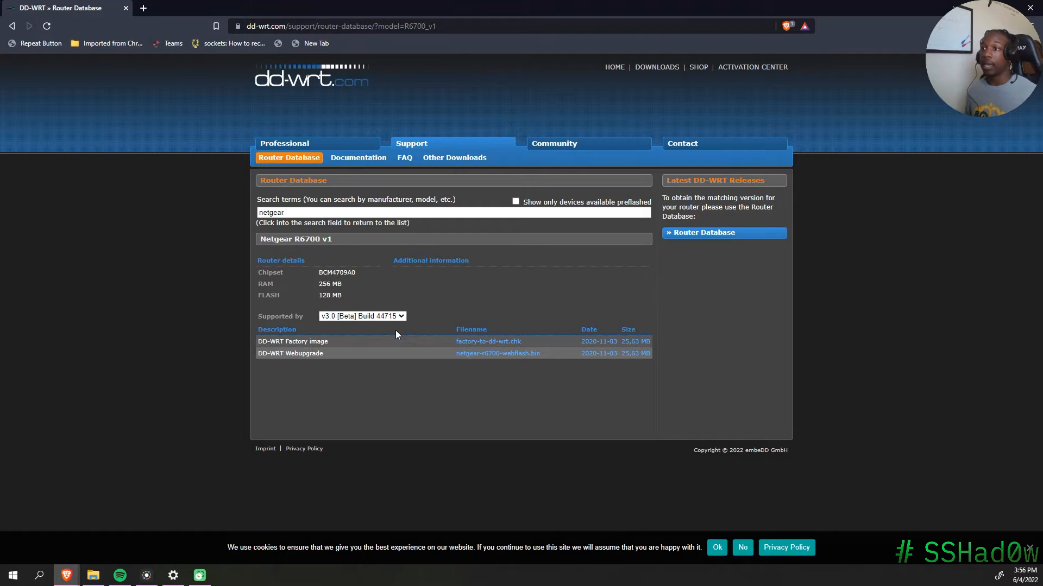
Step: Review the R6700 v1 firmware files, then go to the Windows Wi-Fi settings
left_click_drag(249, 341, 329, 346)
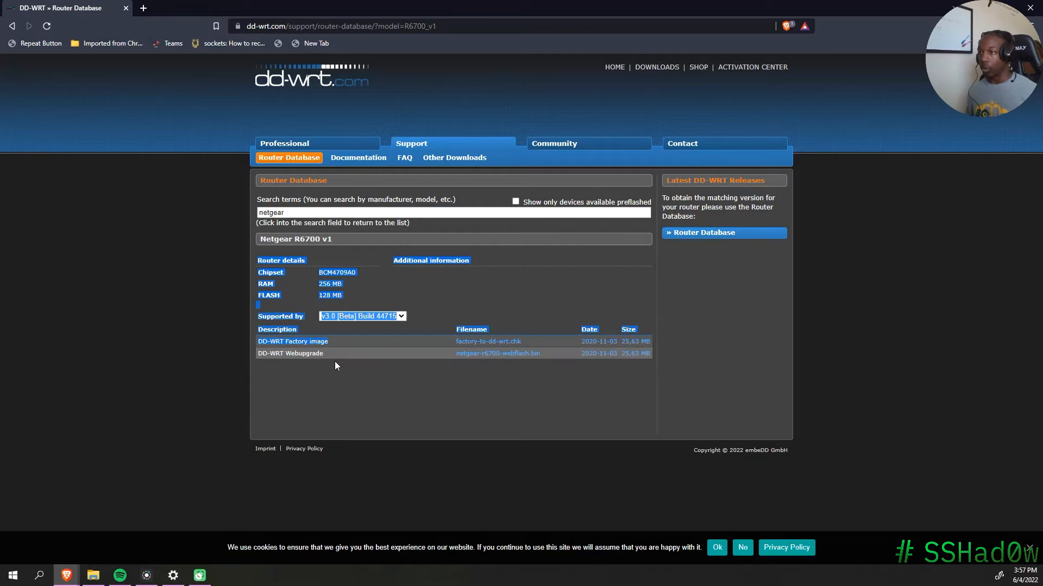
left_click(470, 354)
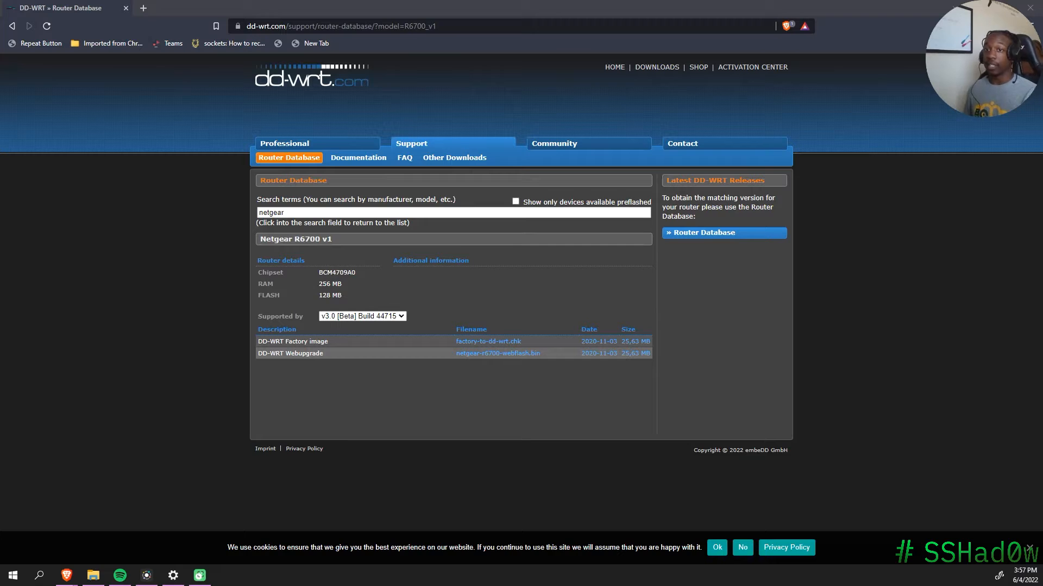
left_click(172, 575)
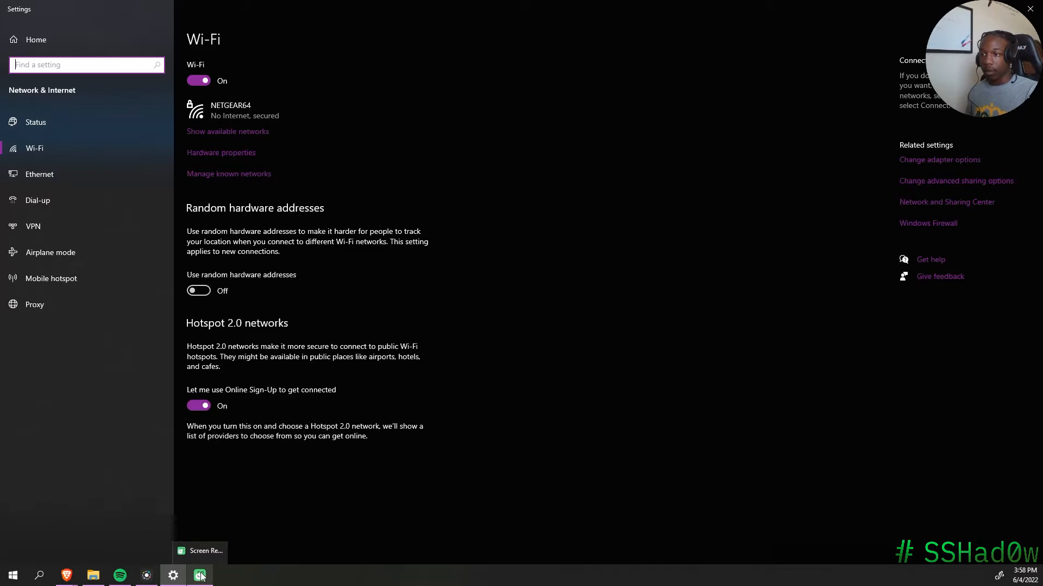
Step: Return from Windows Settings to the DD-WRT R6700 v1 page in Brave
mouse_move(147, 574)
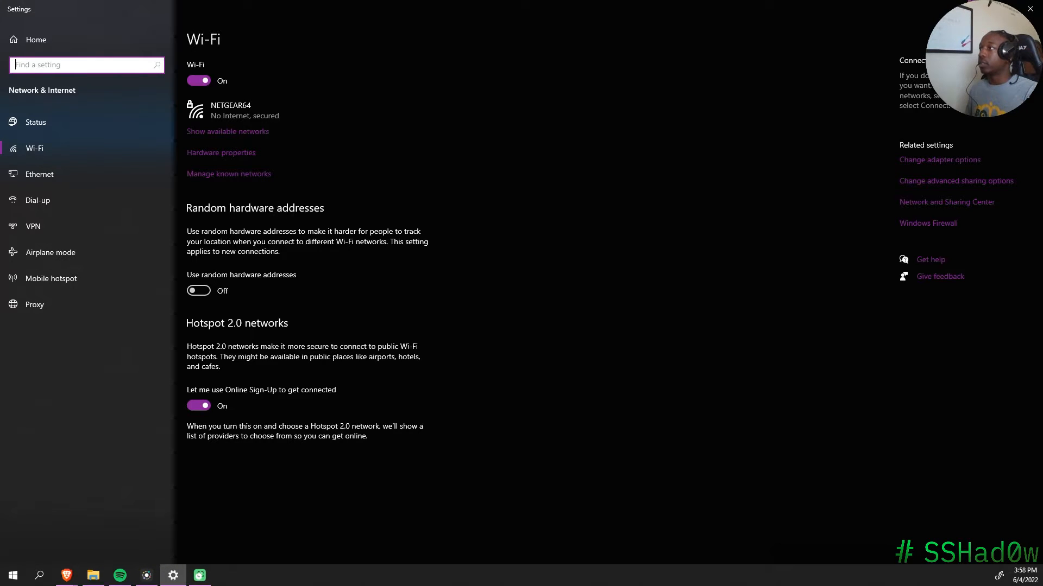
key("alt+Tab")
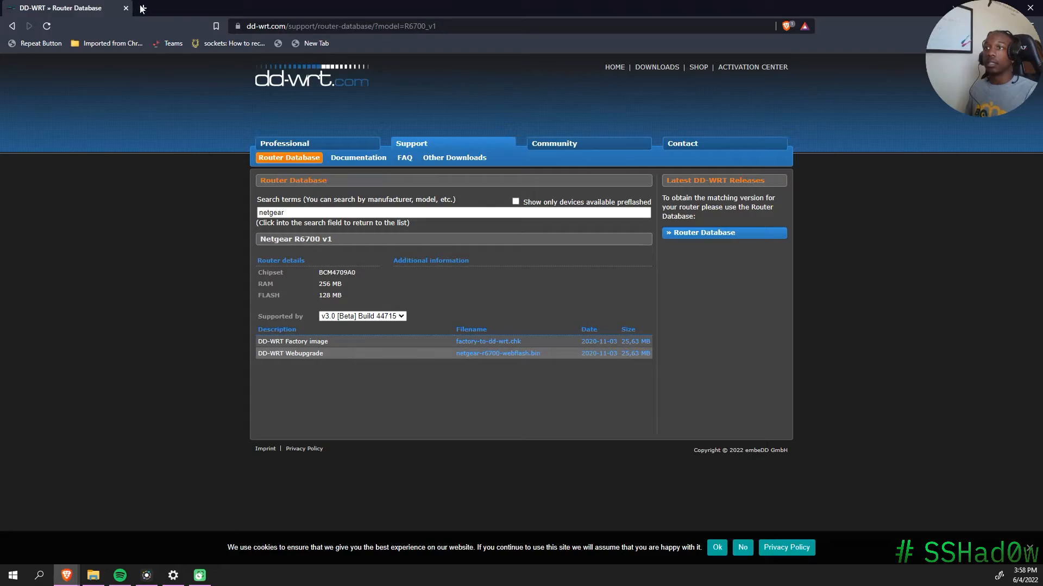
Step: Load the router at 192.168.1.1 in a new tab and choose manual Internet connection setup
left_click(142, 8)
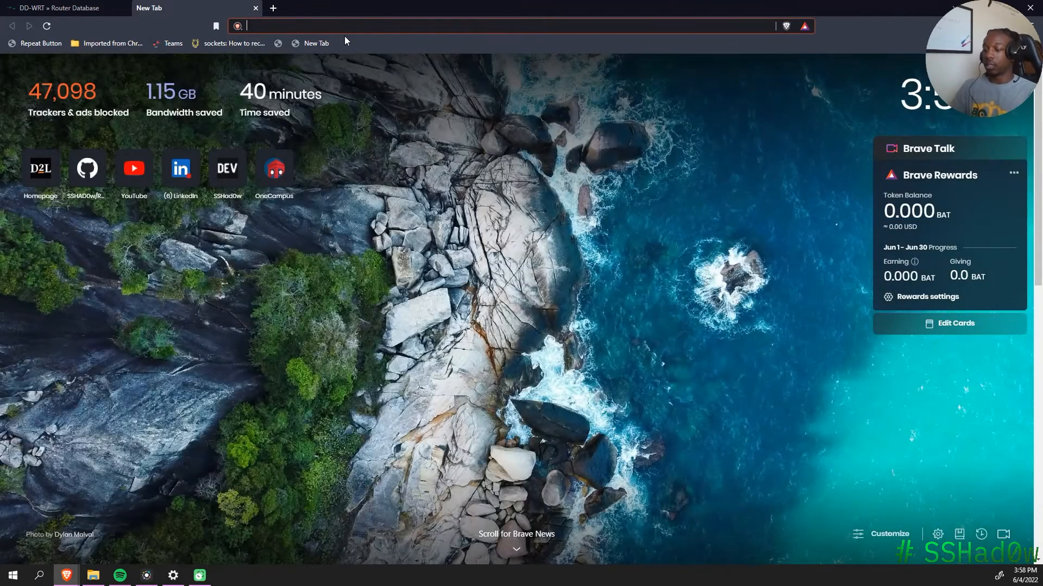
type("192.168.1.1")
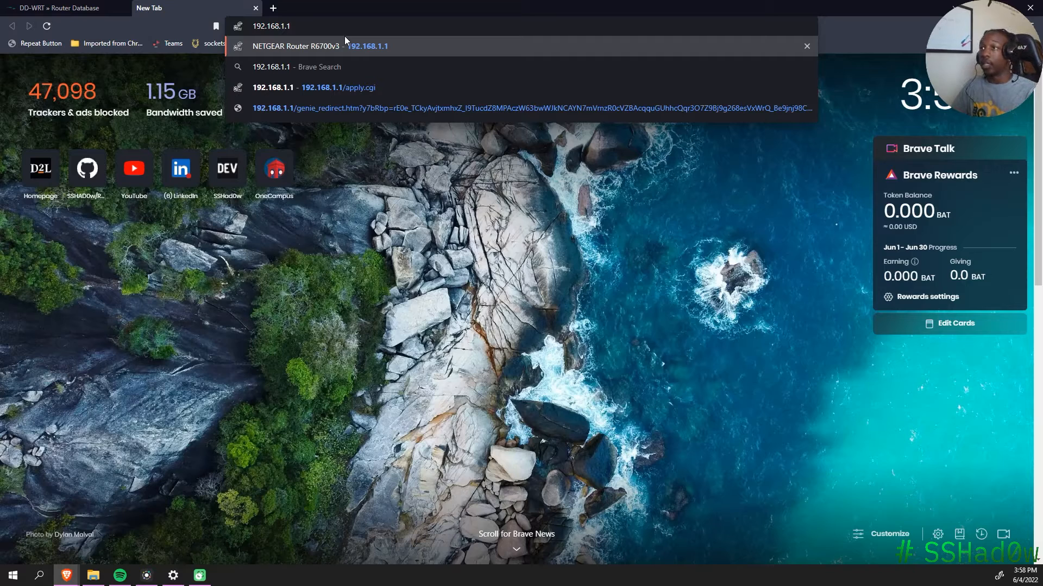
key("Return")
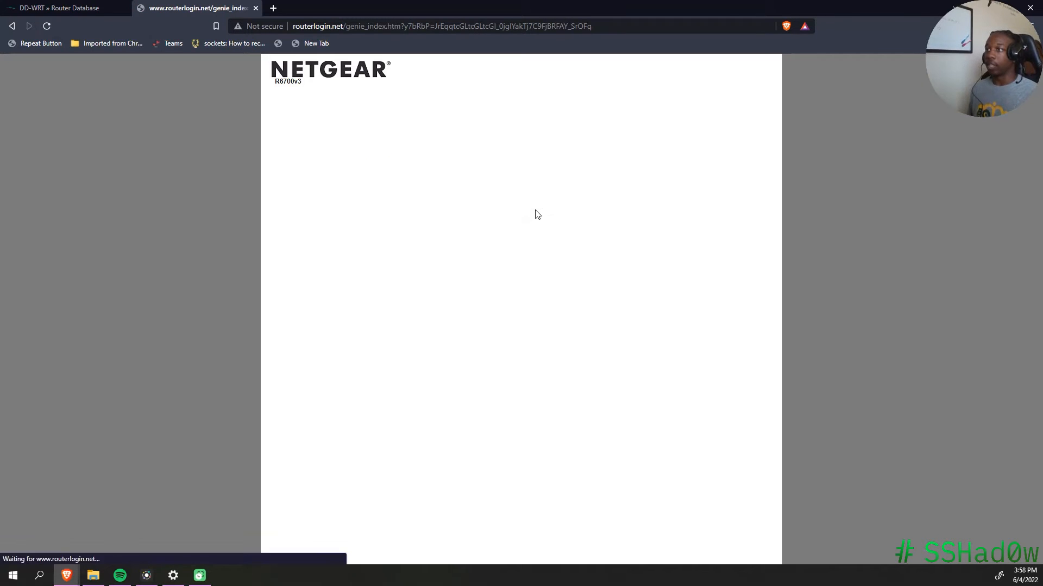
left_click_drag(385, 140, 682, 152)
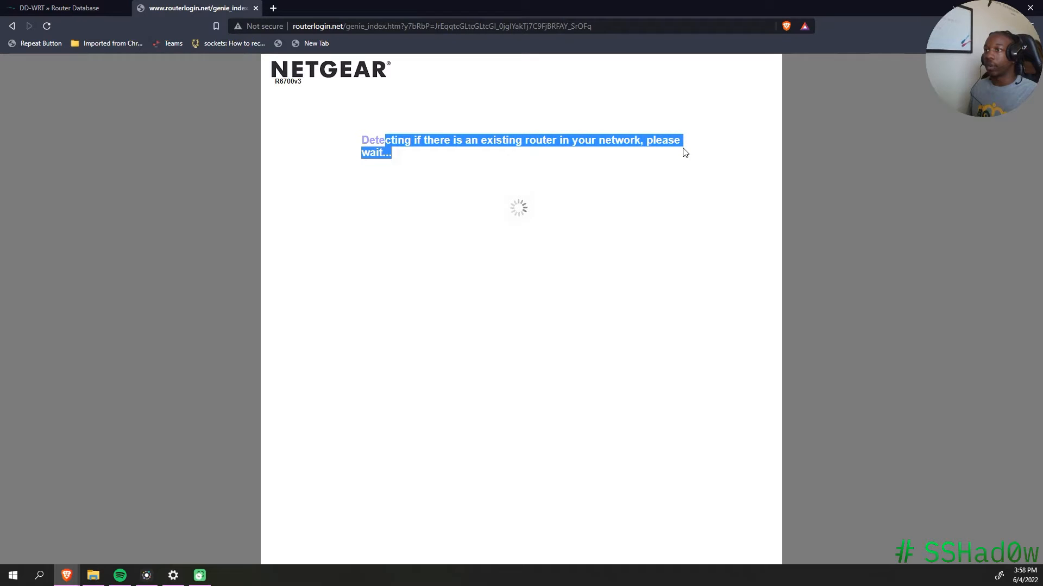
left_click(701, 174)
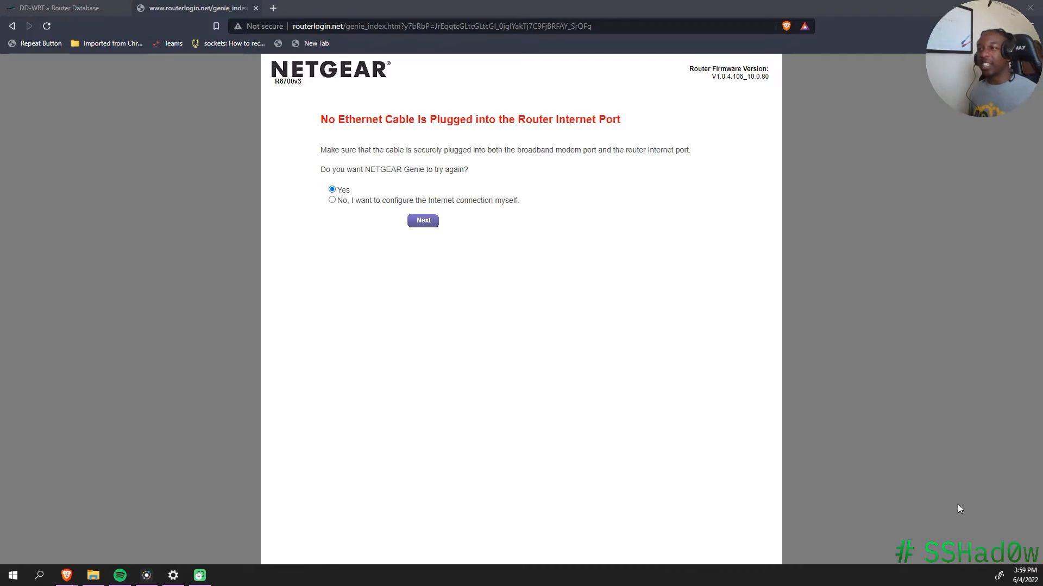
left_click(333, 203)
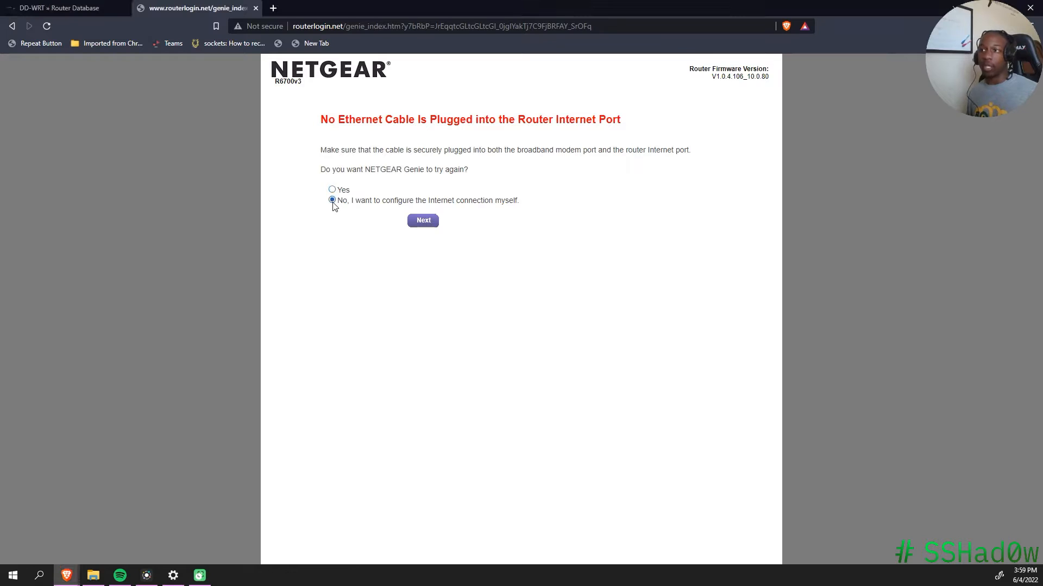
left_click(424, 221)
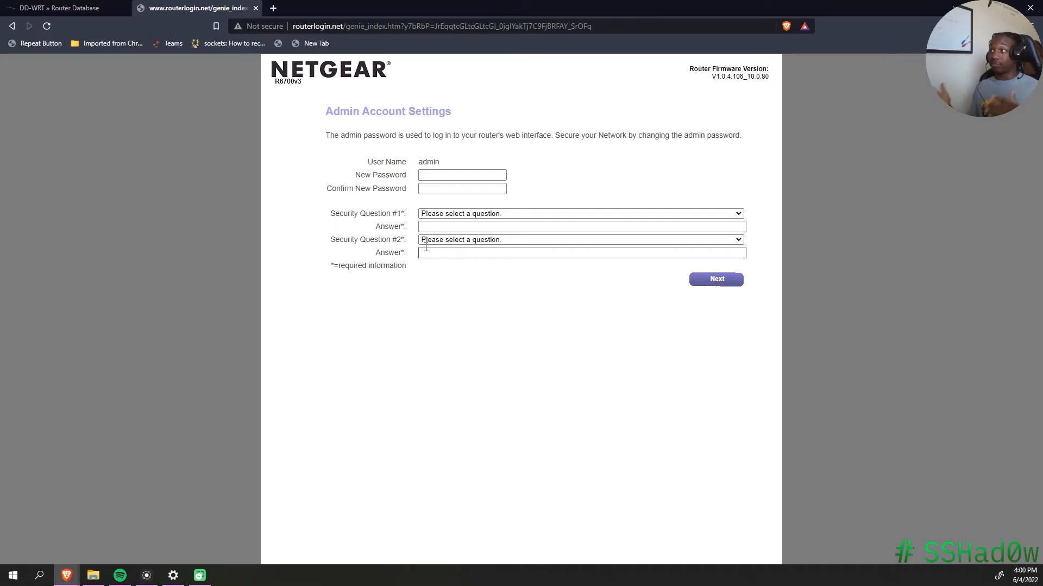
Step: Enter a new admin password and pick the NETGEAR product and youngest brother security questions
left_click(487, 175)
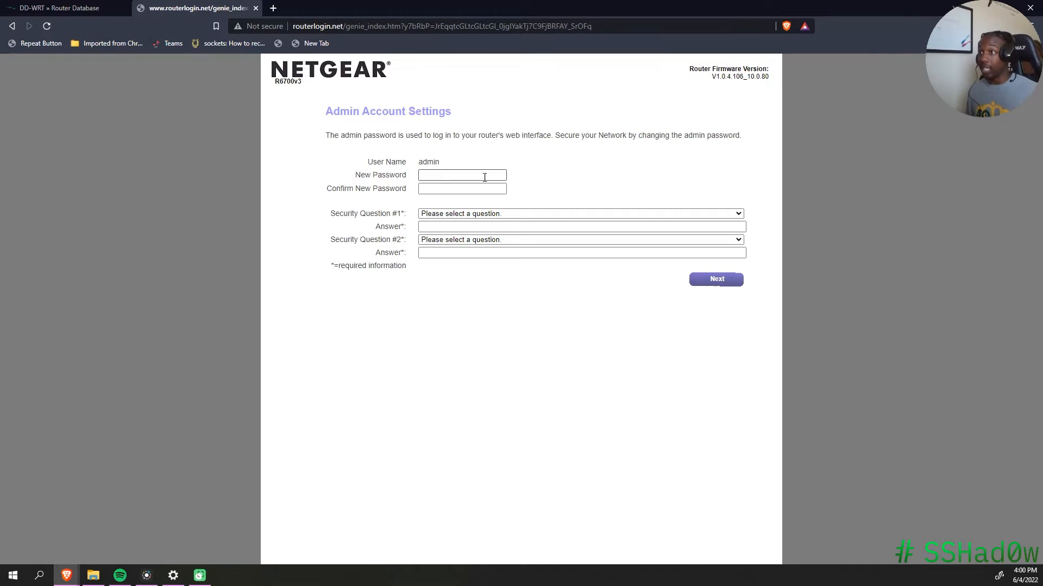
type("•••••")
key("Tab")
type("•••••")
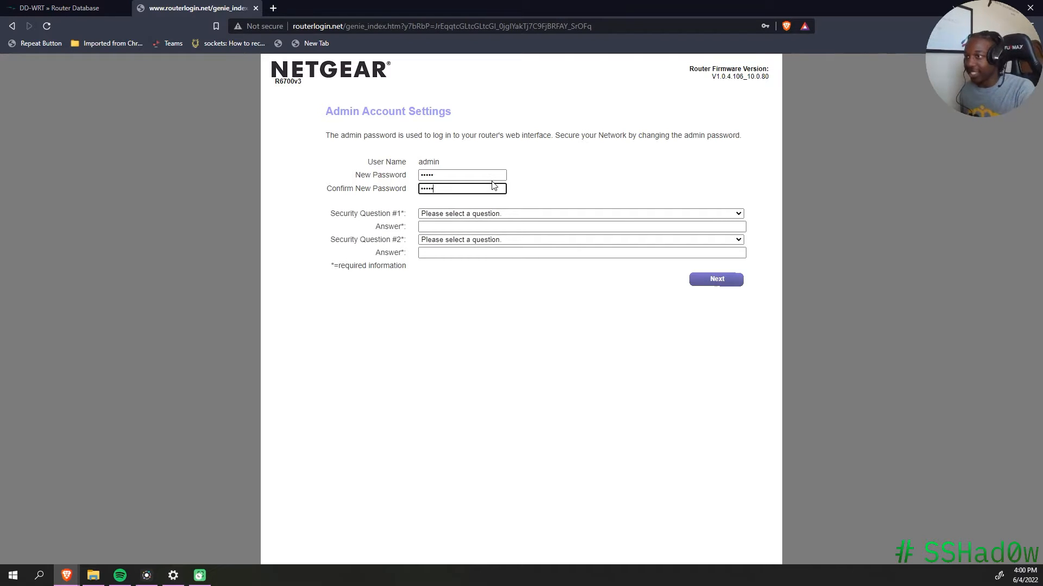
left_click(558, 214)
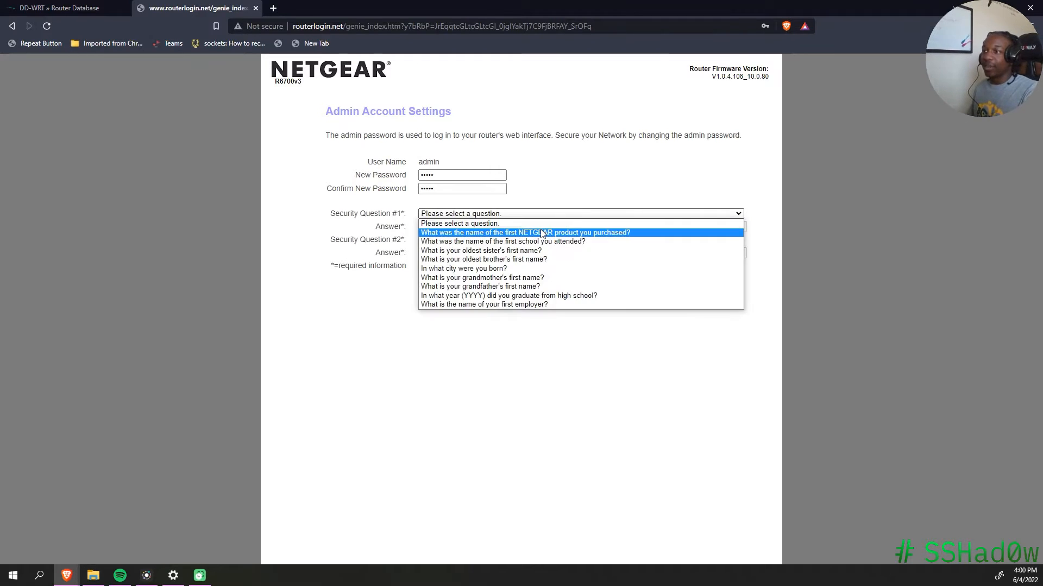
left_click(542, 233)
left_click(550, 239)
left_click(545, 272)
Step: Fill in answers to both security questions and submit the admin account settings
left_click(548, 228)
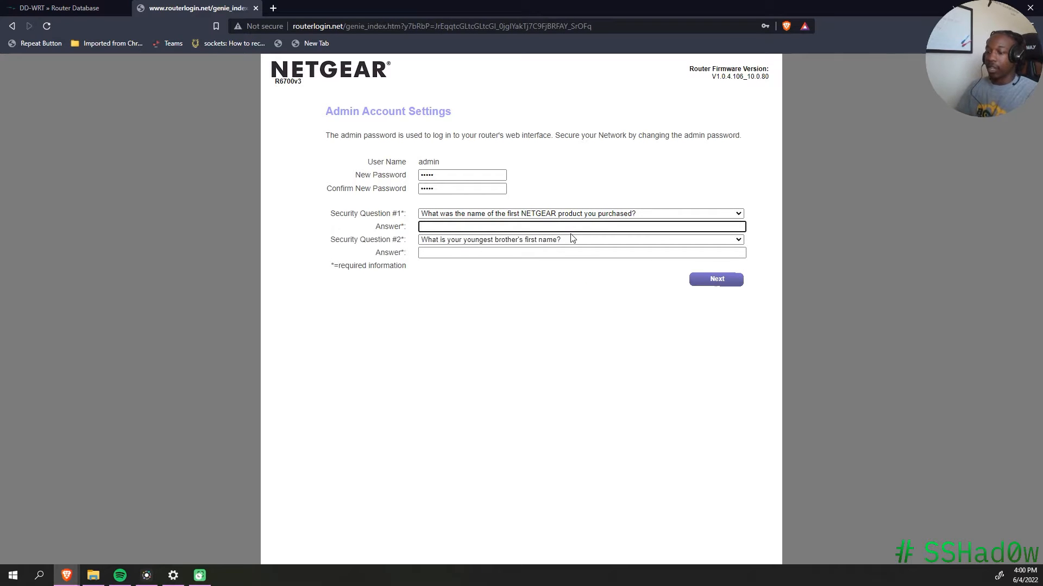
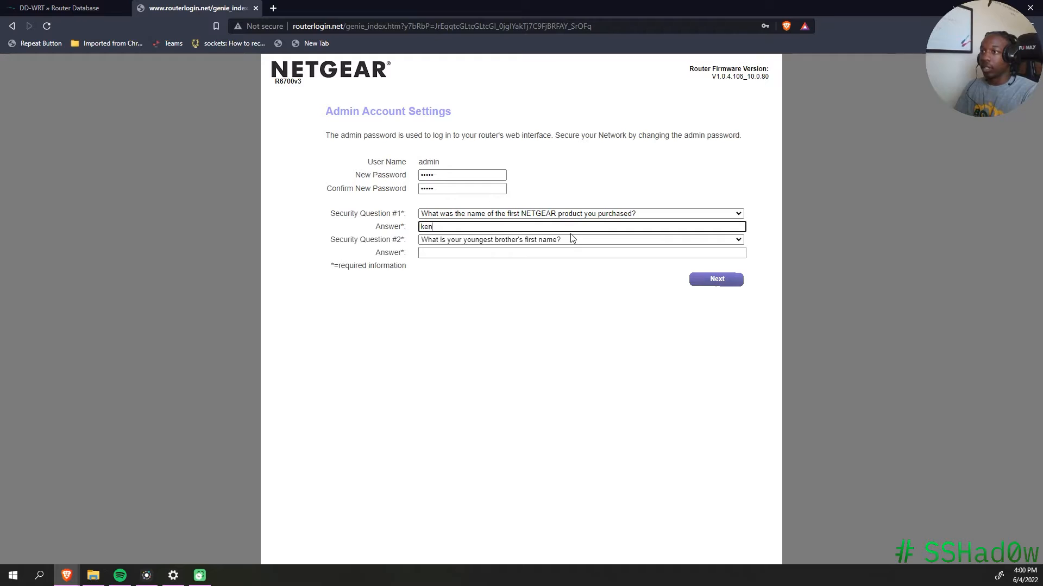
key("Tab")
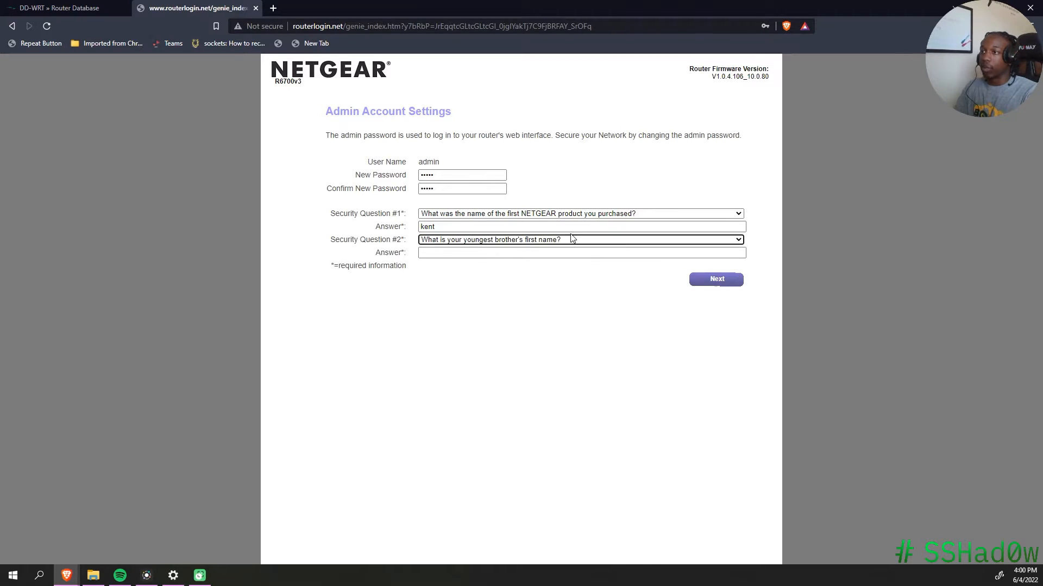
left_click(562, 253)
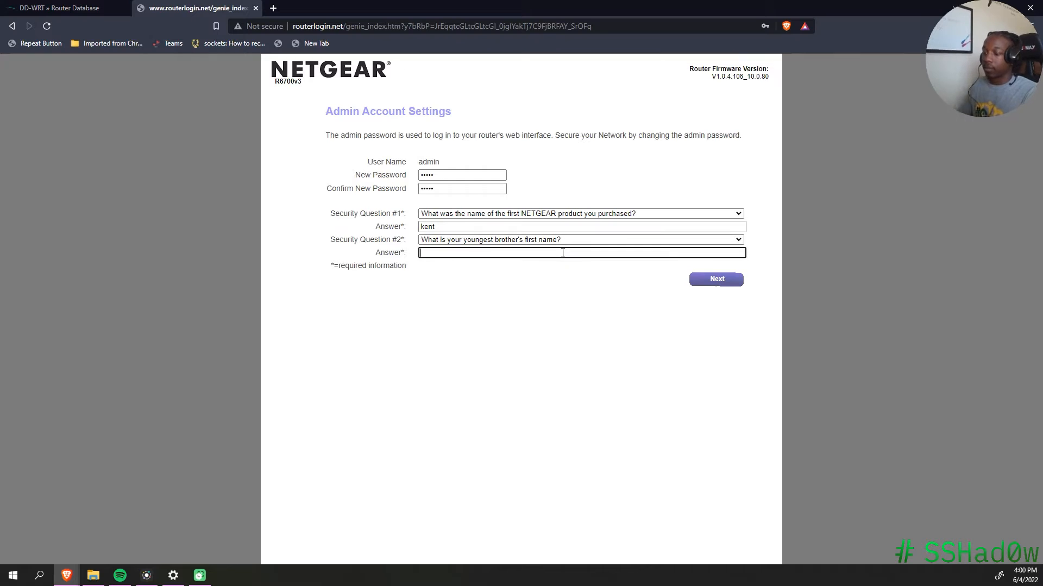
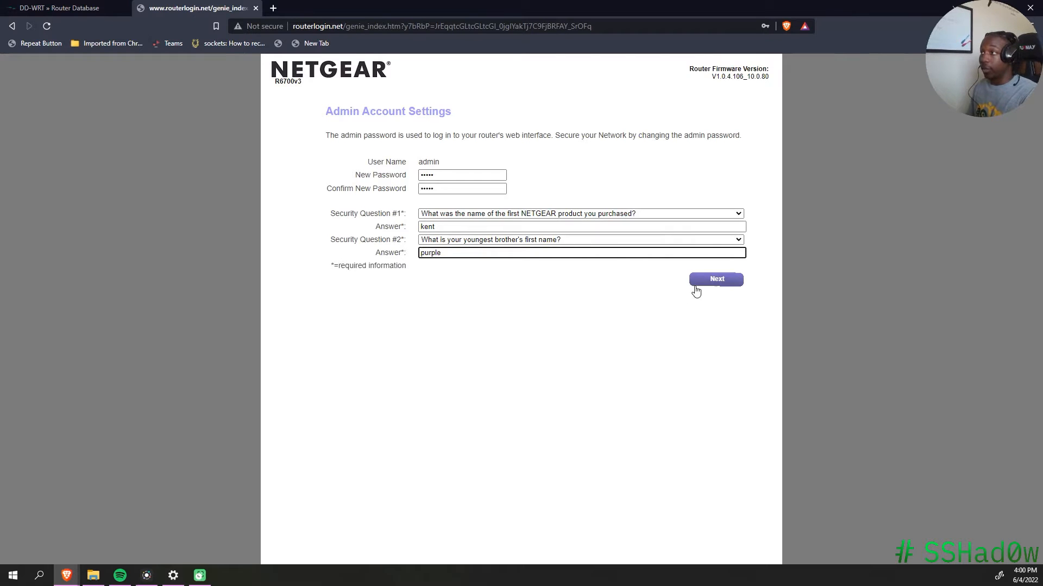
left_click(694, 215)
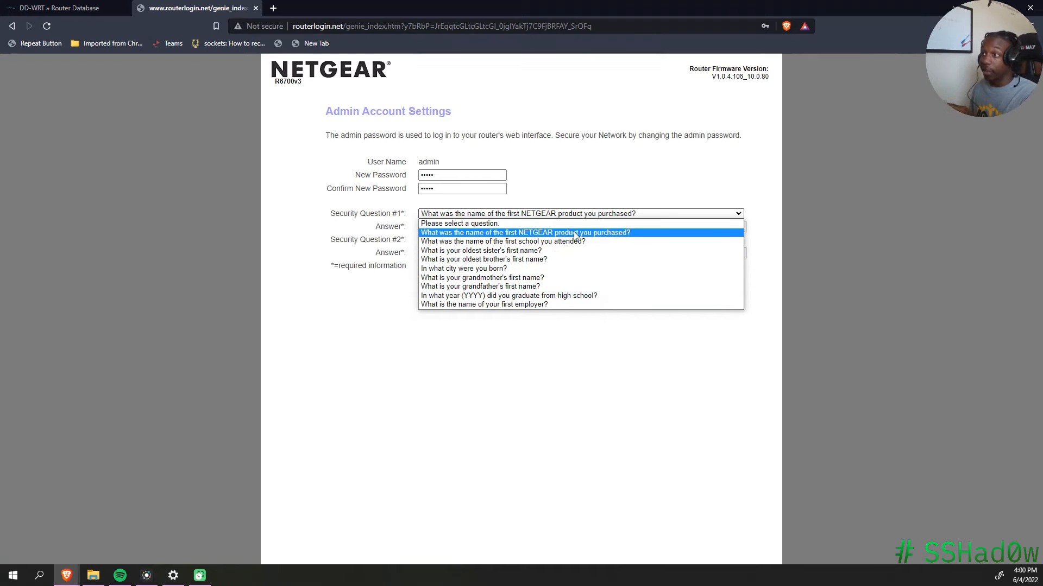
left_click(827, 220)
left_click(704, 284)
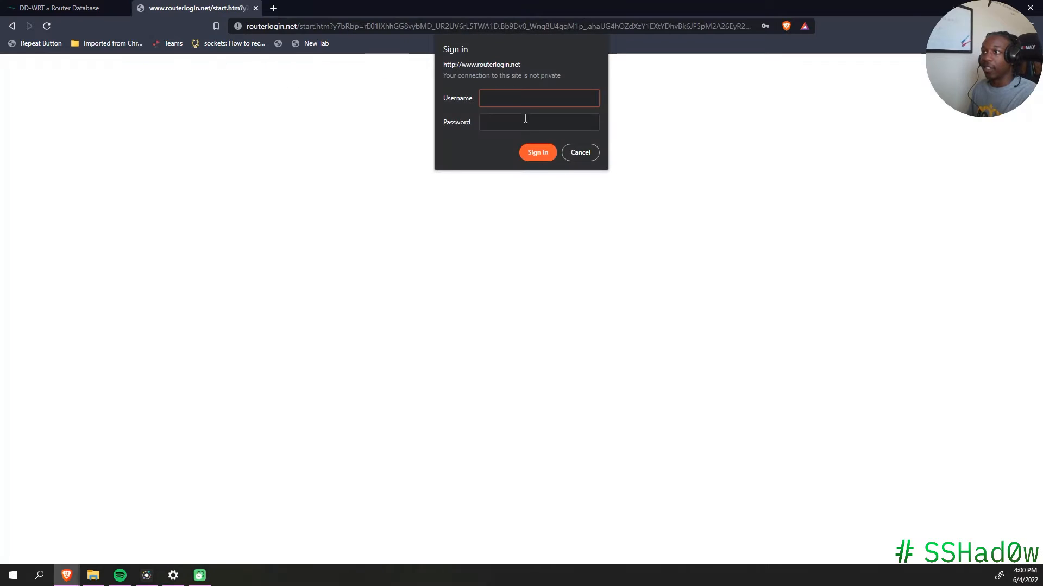
Step: Sign in to the router as admin with the account password
type("admin")
key("Tab")
type("password")
key("Return")
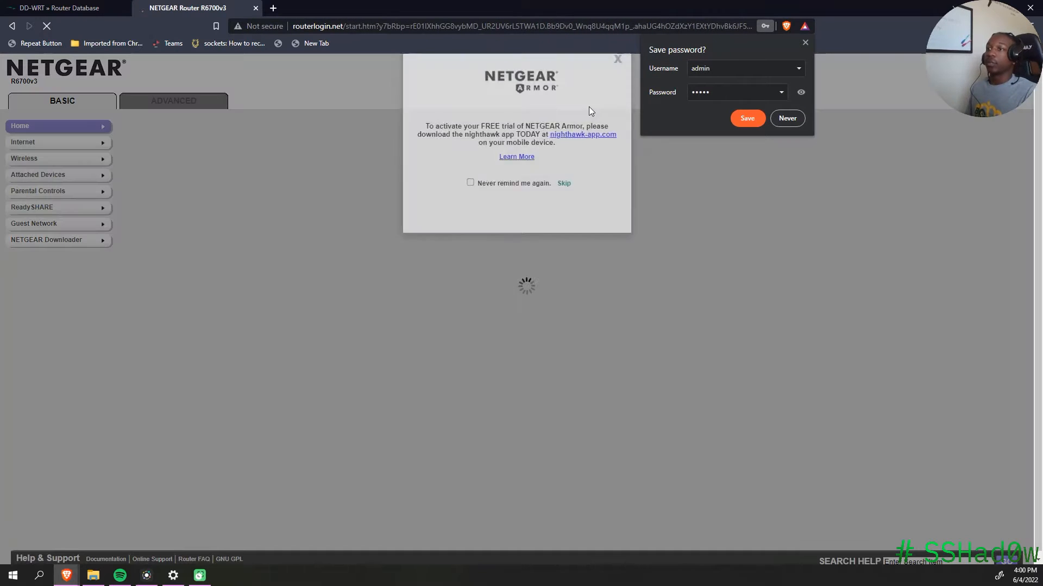
Step: Dismiss the Armor, Circle and save-password popups and go to the Advanced tab
left_click(801, 92)
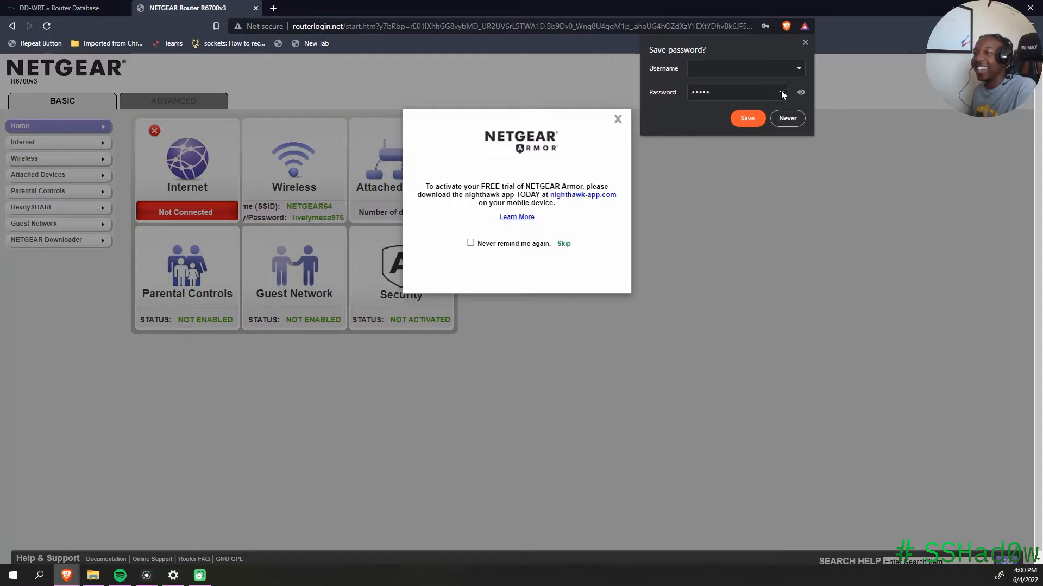
left_click(618, 119)
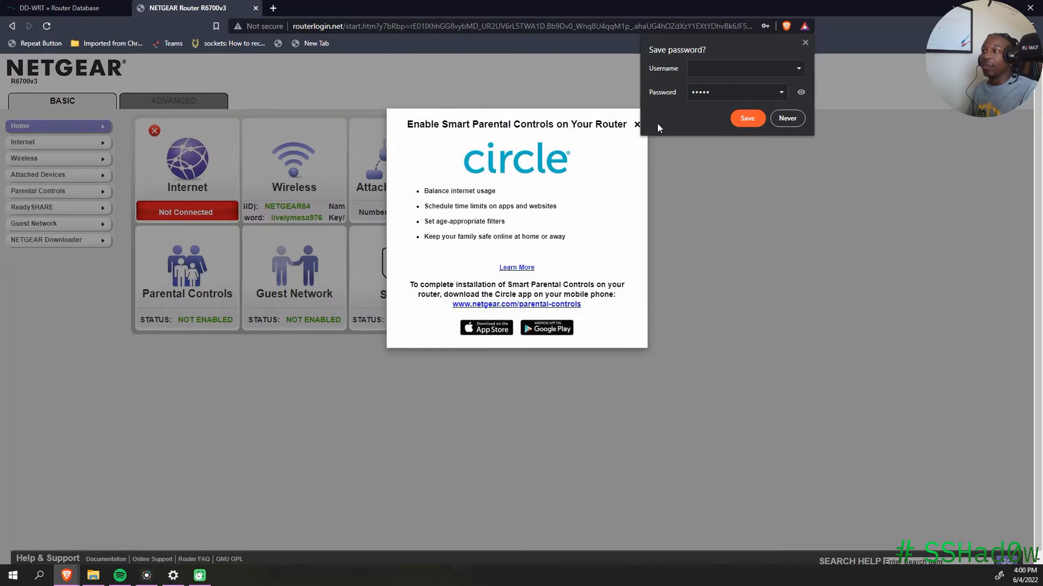
left_click(804, 42)
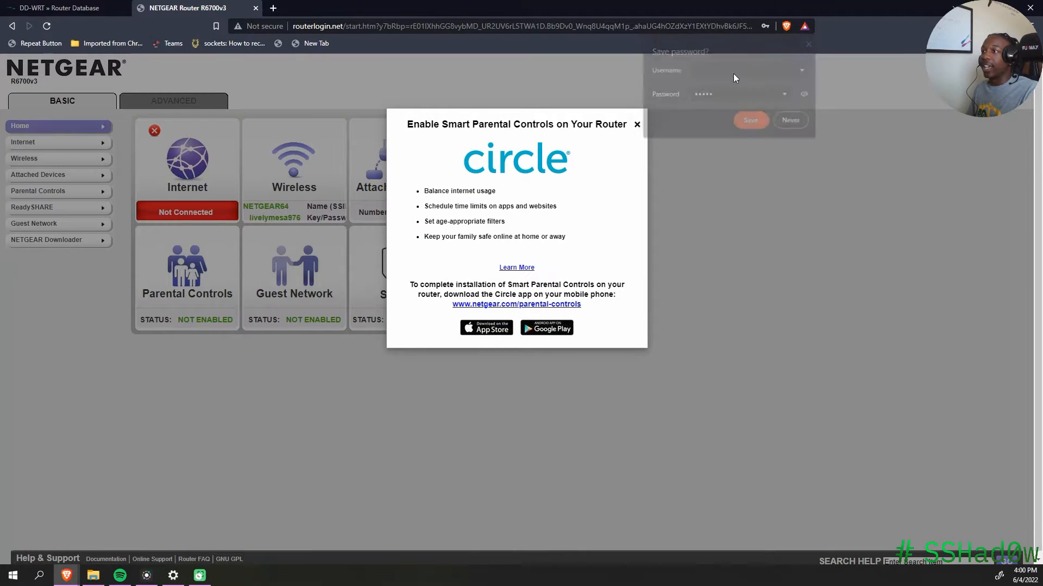
left_click(636, 125)
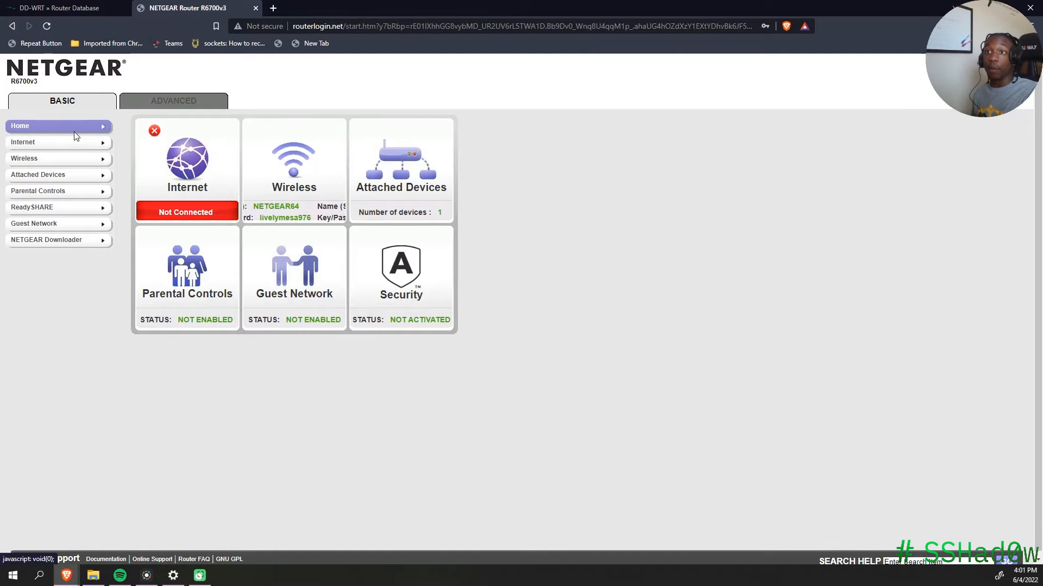
left_click(148, 102)
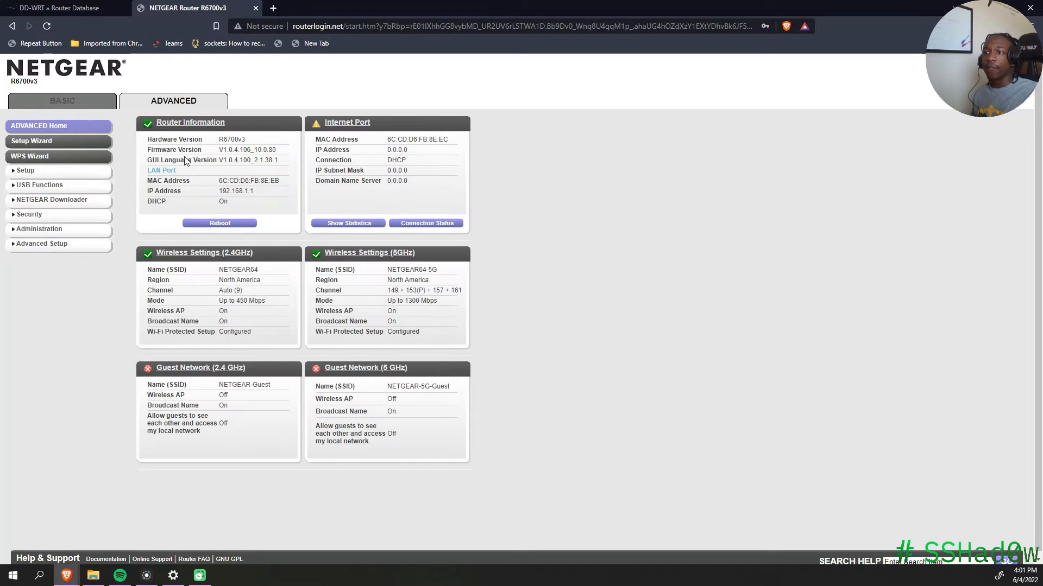
Step: Open Administration > Router Update and bring up the file chooser for an upgrade file
left_click(63, 230)
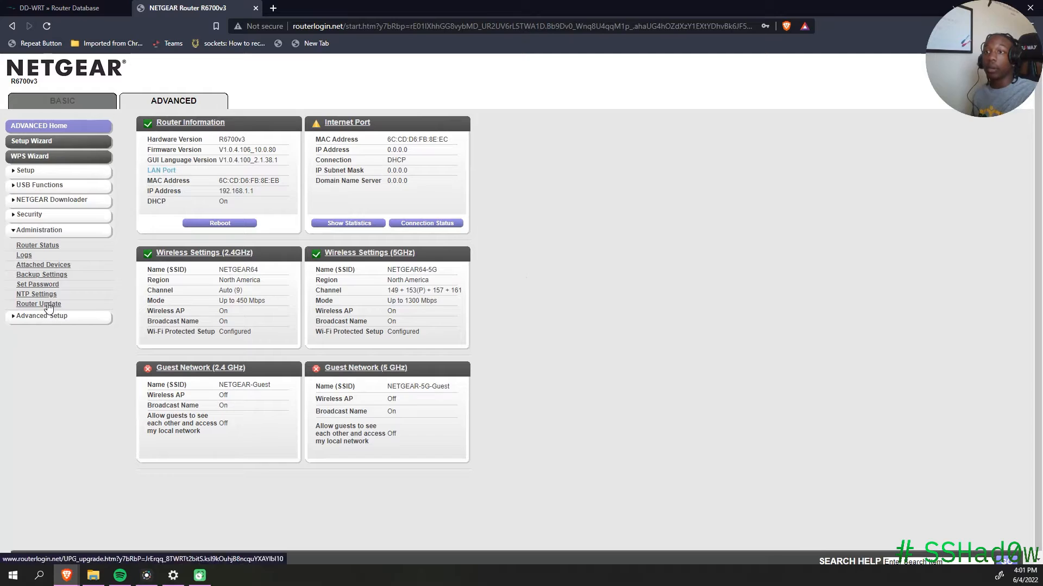
left_click(49, 305)
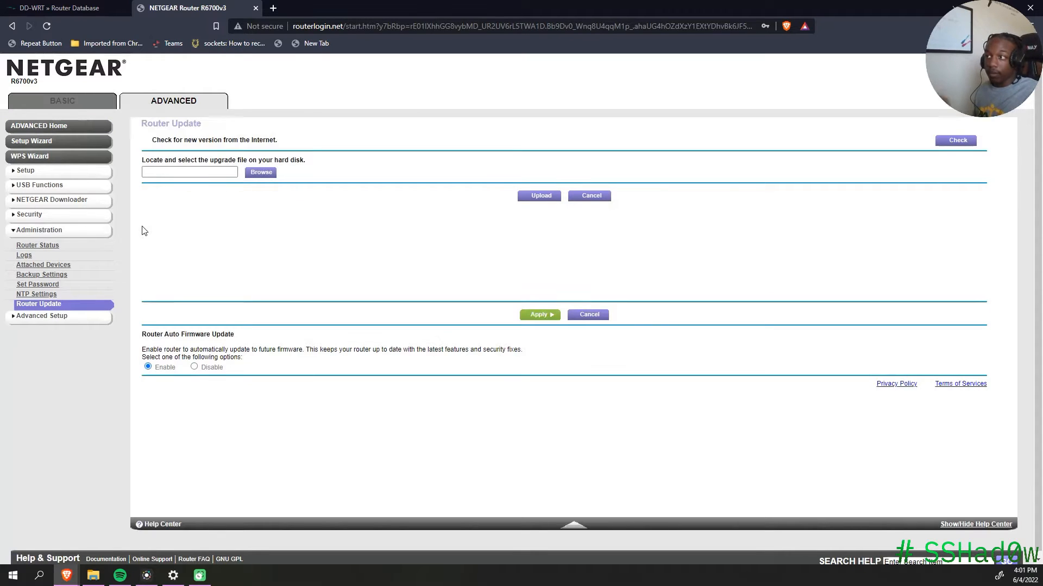
left_click(177, 172)
left_click_drag(172, 43, 0, 173)
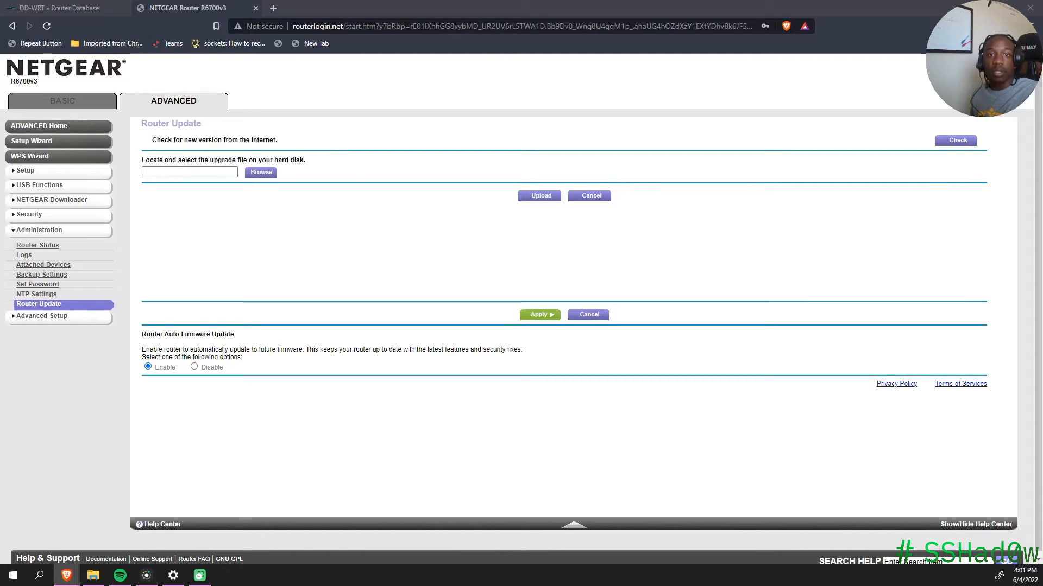
Step: Choose factory-to-dd-wrt.chk as the upgrade file and upload it
key("Return")
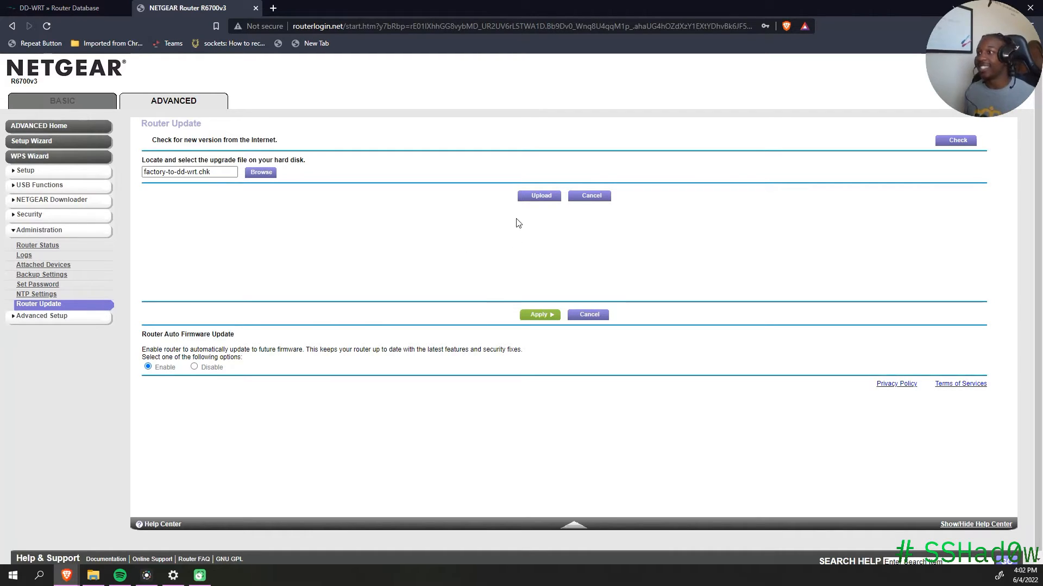
left_click(546, 196)
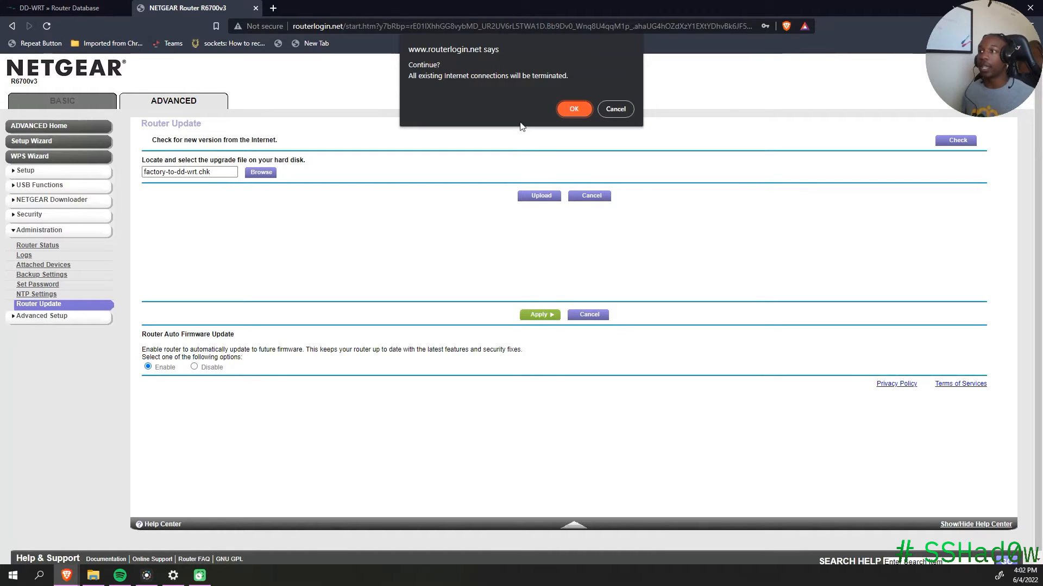
Step: Confirm the upload and read the 'firmware file is incorrect' failure message
left_click(568, 110)
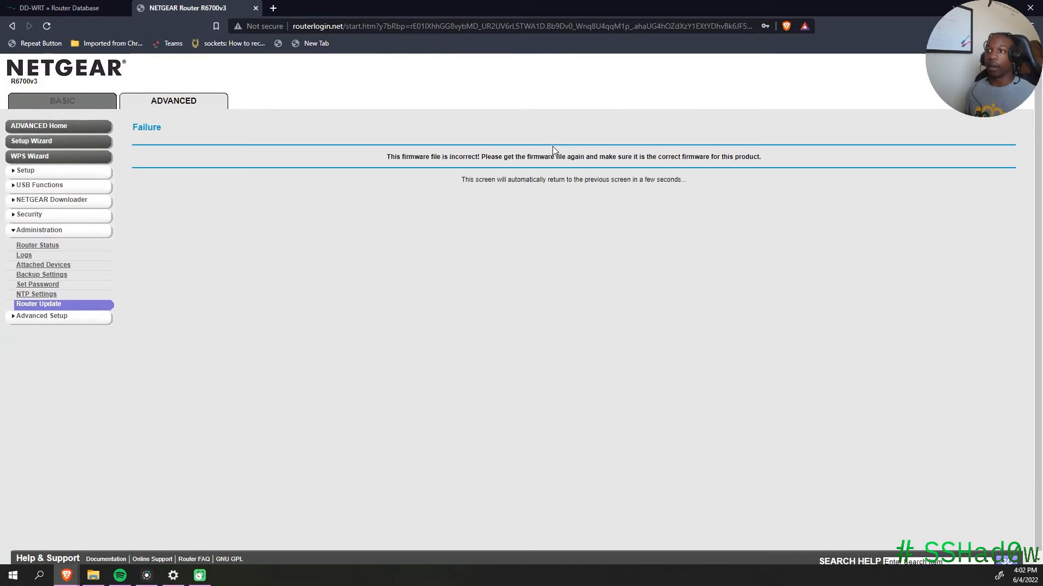
left_click_drag(396, 157, 753, 159)
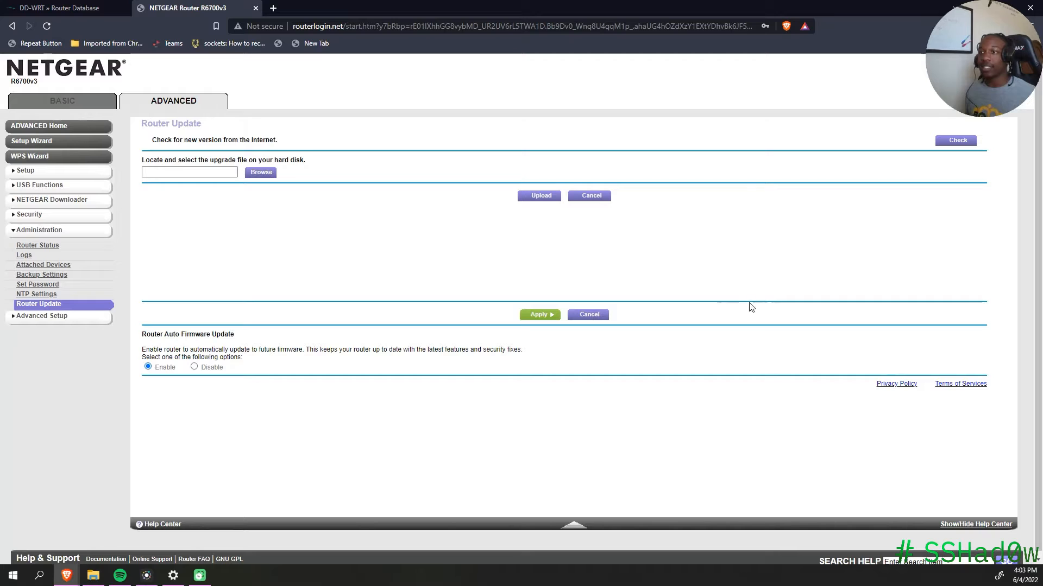
Step: Turn off automatic firmware updates and read the MyOpenRouter post about failing to install DD-WRT
left_click(194, 366)
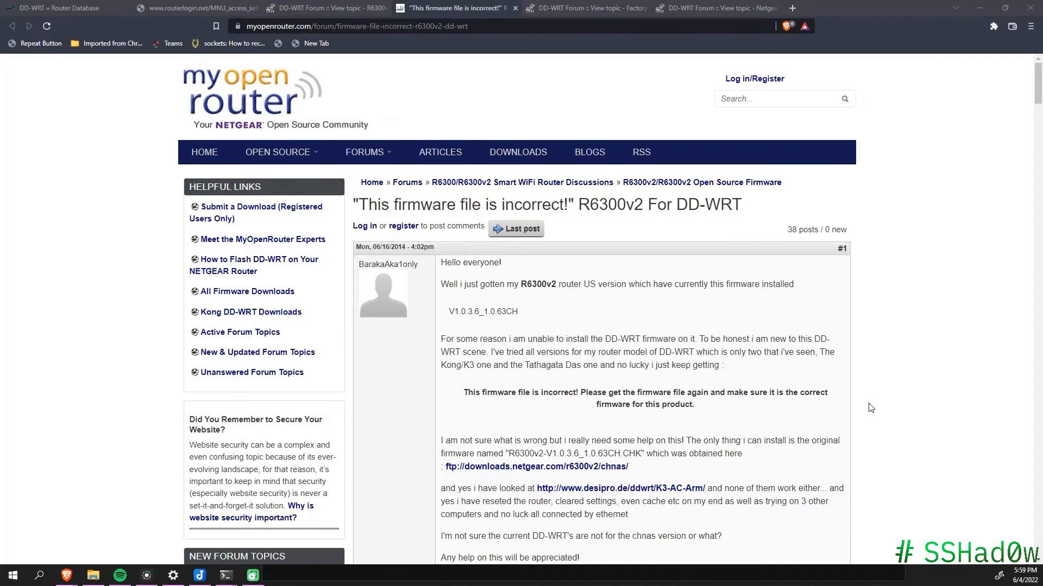
scroll(871, 408, "down", 2)
scroll(642, 240, "down", 1)
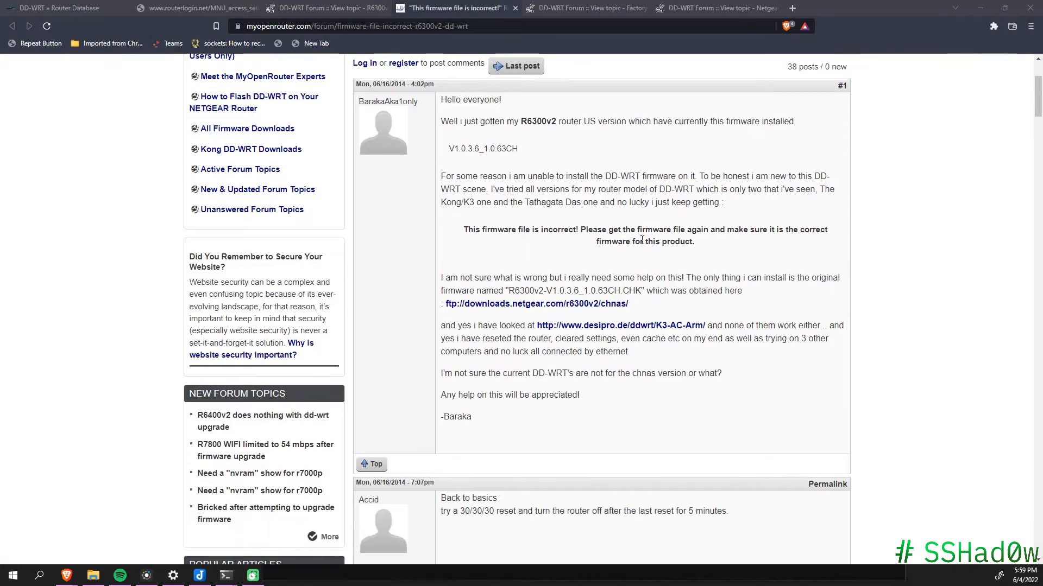
left_click_drag(441, 176, 490, 189)
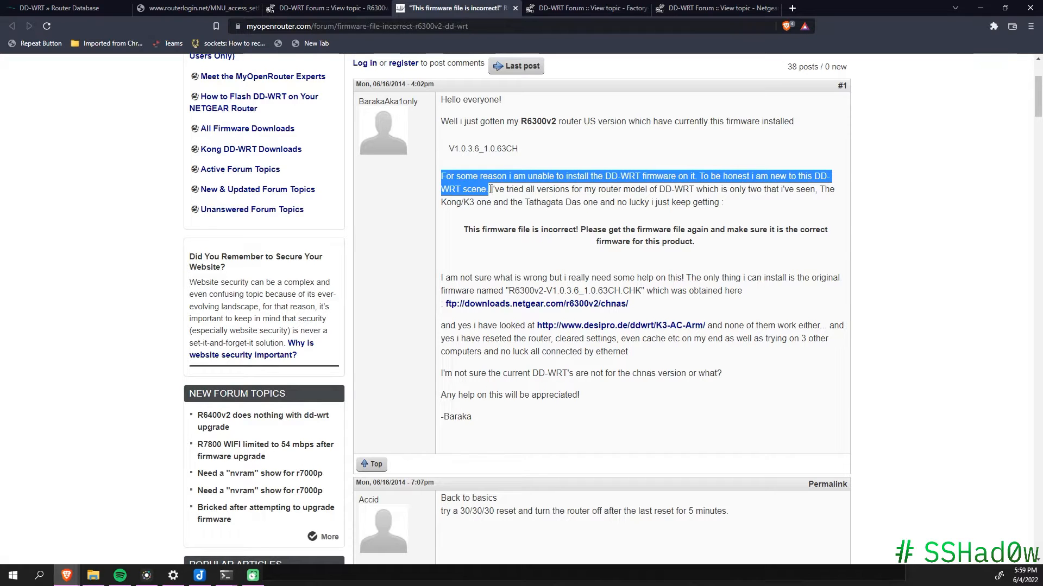
left_click(547, 250)
Step: Read the rest of the thread and move to the DD-WRT Forum R6700v3 topic
scroll(555, 274, "down", 3)
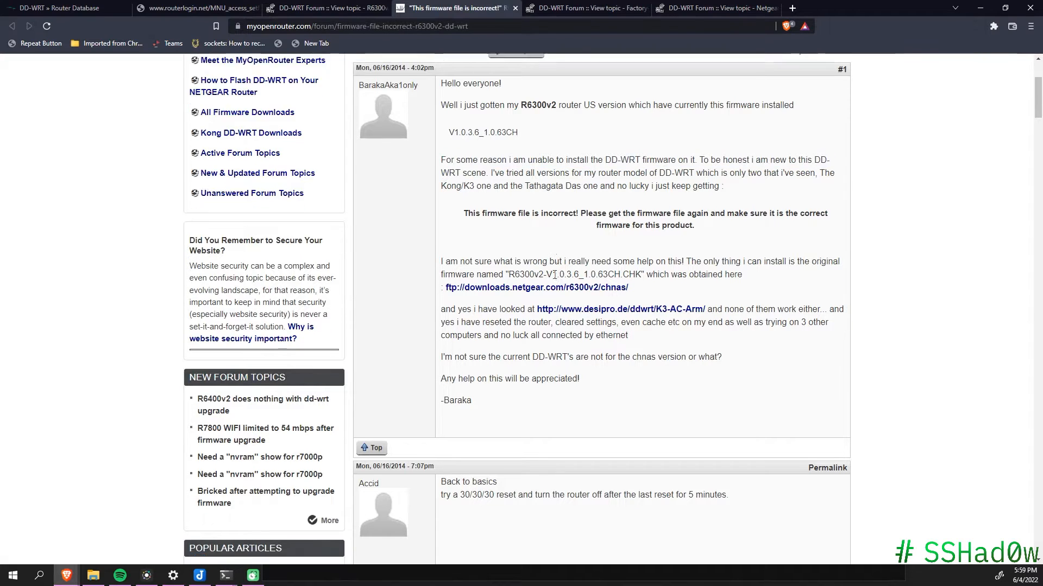
scroll(554, 274, "down", 6)
scroll(553, 276, "down", 2)
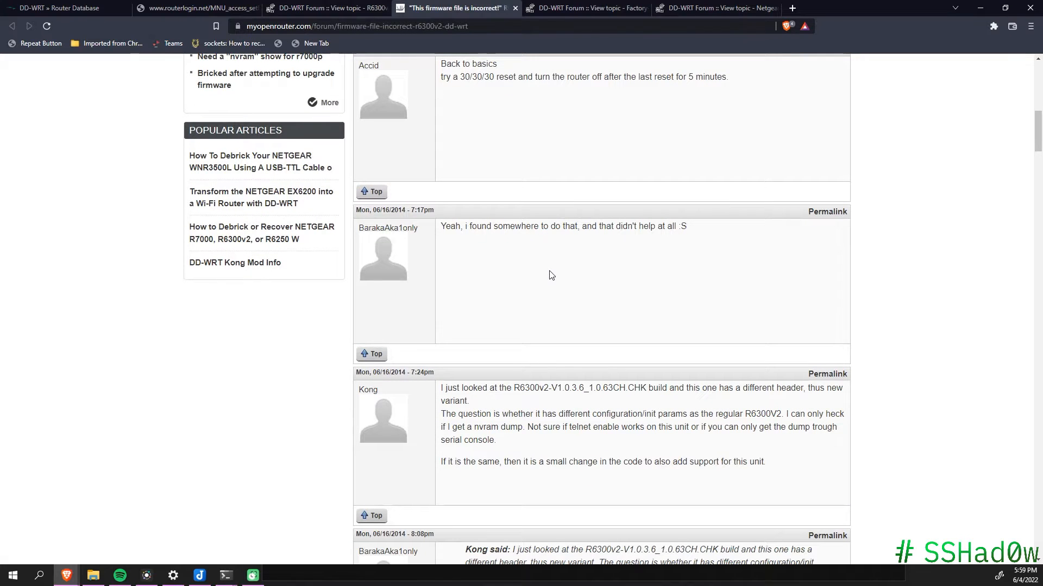
scroll(551, 275, "down", 3)
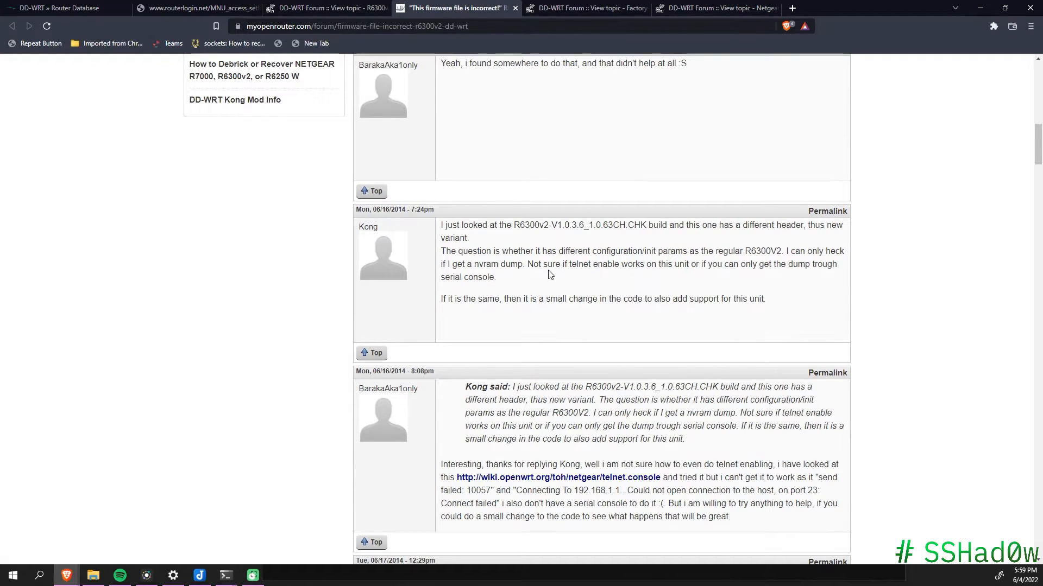
scroll(550, 275, "down", 1)
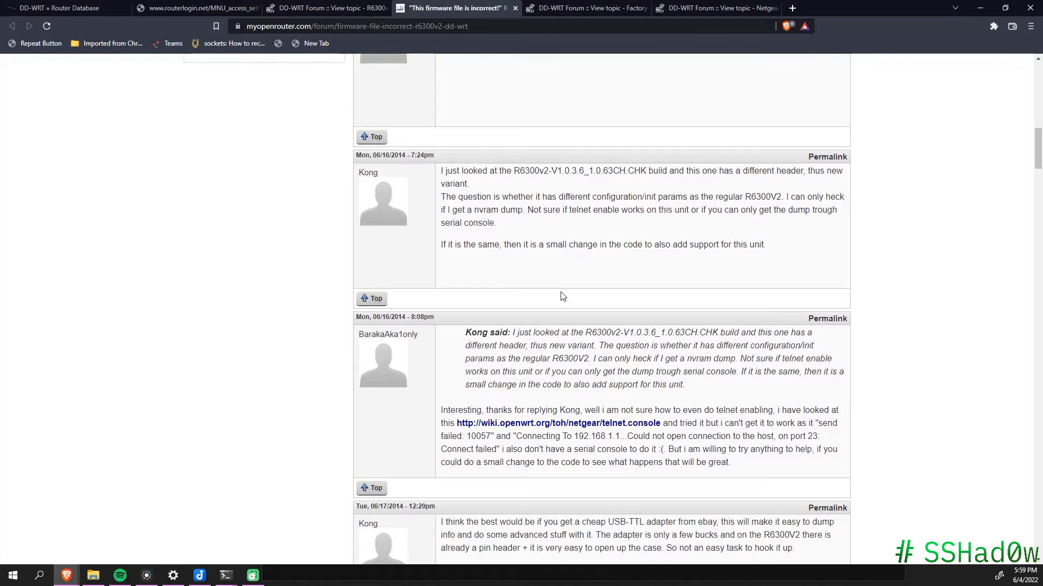
key("ctrl+Tab")
scroll(862, 328, "down", 5)
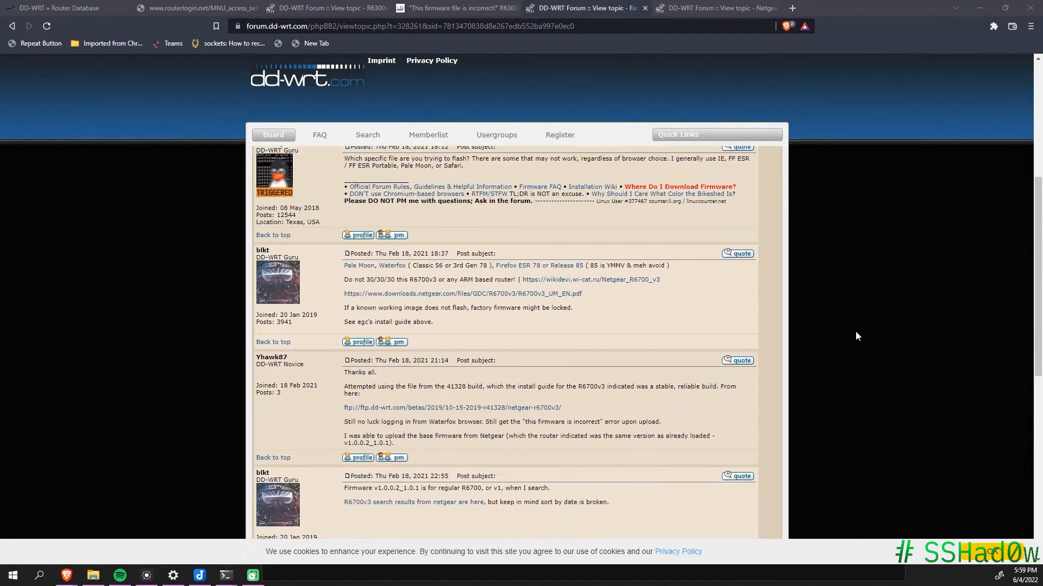
Step: Find the R6700v3-V1.0.2.52_U12H332T77_NETGEAR.chk attachment in the R6400v2/R6700v3 install guide thread
scroll(854, 335, "down", 2)
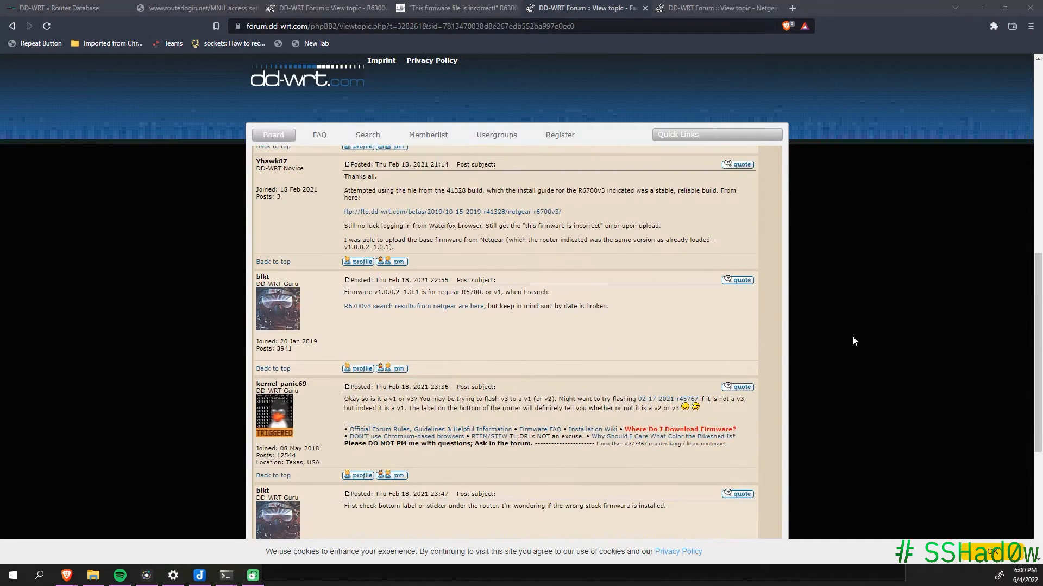
scroll(852, 340, "down", 5)
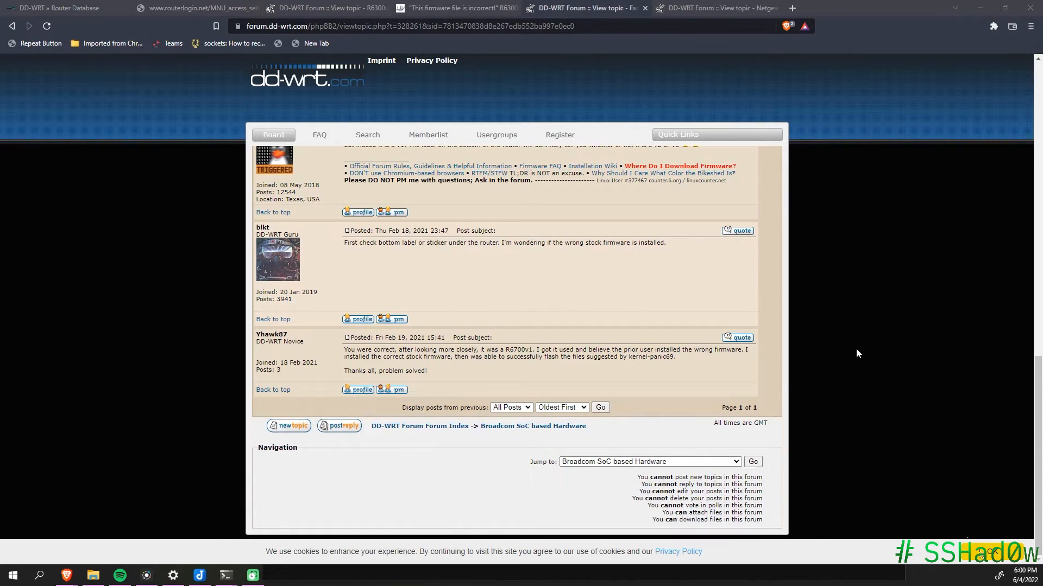
key("ctrl+Tab")
scroll(911, 377, "down", 2)
scroll(911, 381, "down", 8)
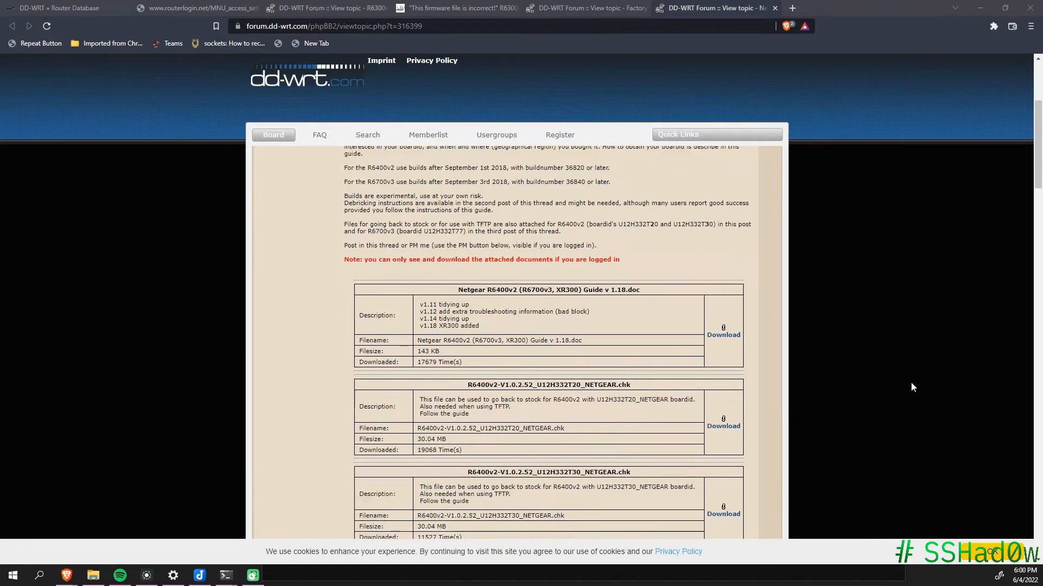
scroll(907, 383, "down", 6)
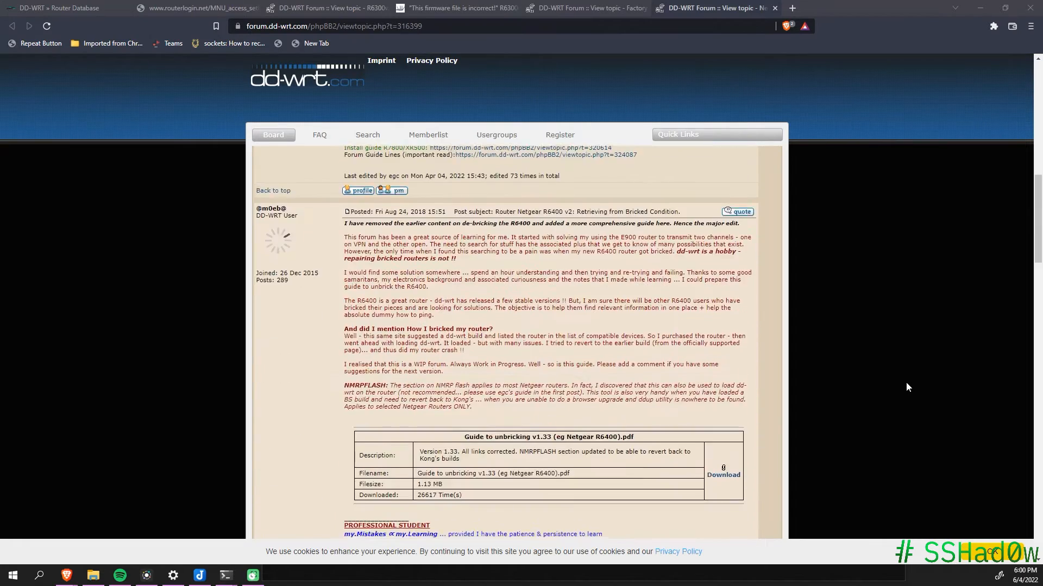
scroll(910, 380, "down", 1)
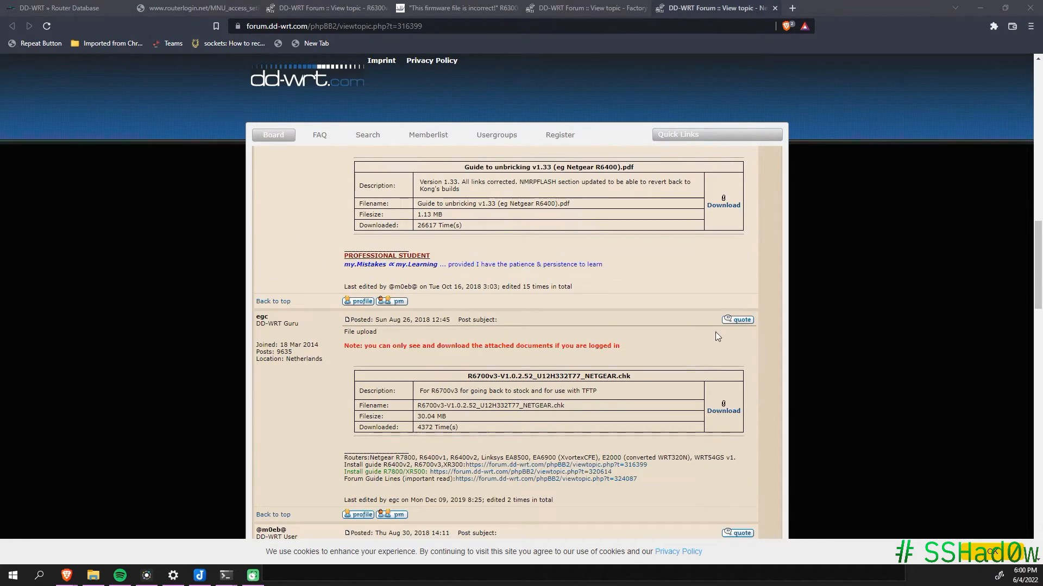
double_click(471, 165)
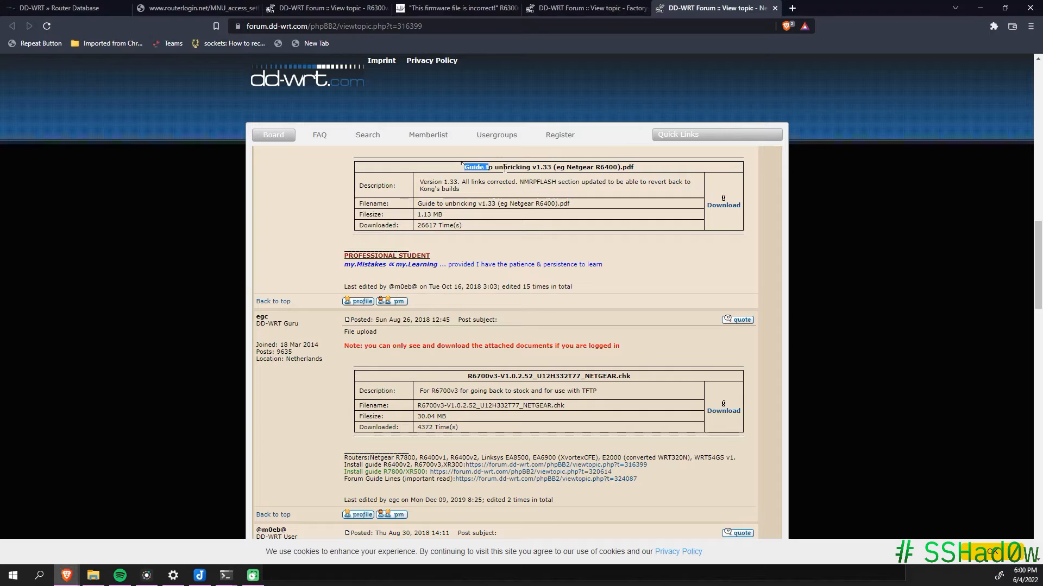
scroll(823, 353, "down", 8)
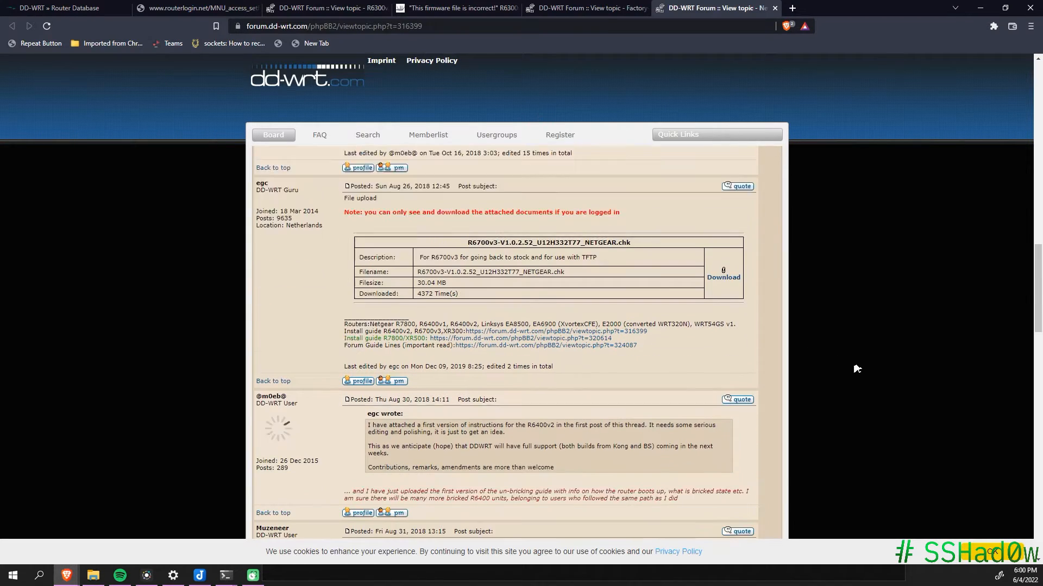
scroll(946, 276, "up", 12)
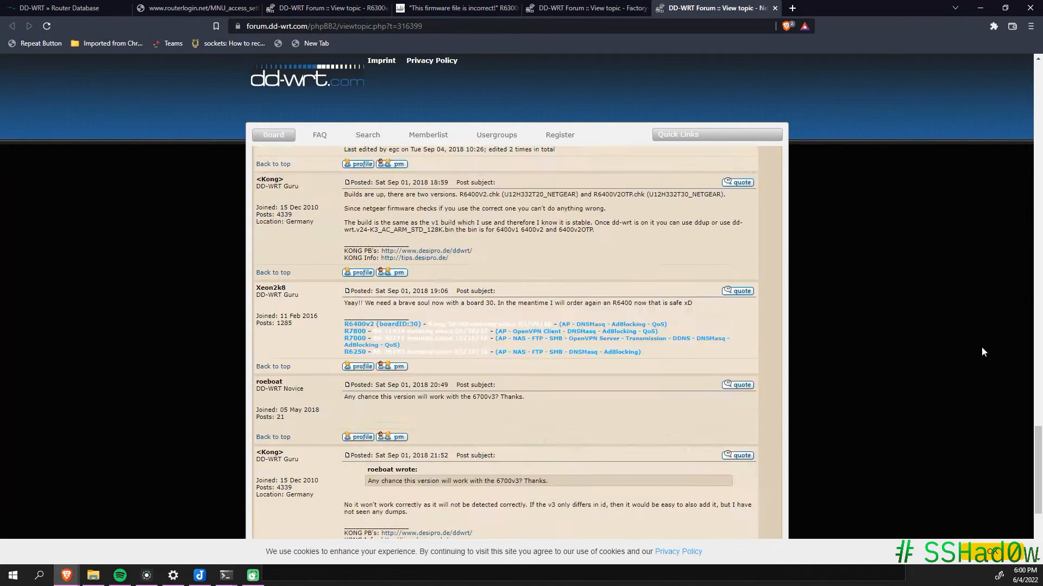
Step: In the R6300v2 thread, highlight the remark about telnet and factory defaults
left_click(328, 8)
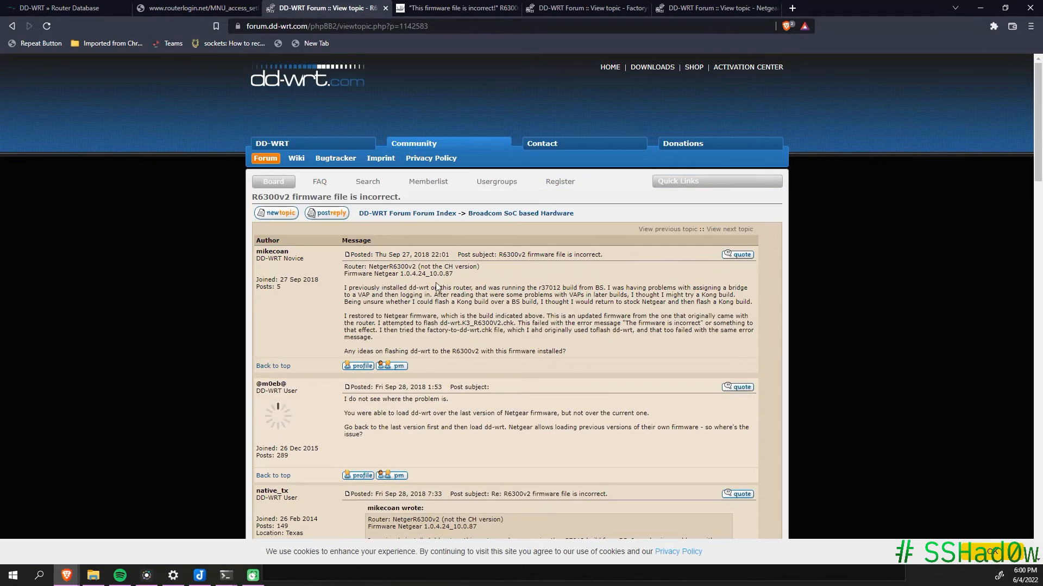
scroll(622, 346, "down", 15)
scroll(620, 345, "up", 3)
left_click_drag(348, 335, 544, 343)
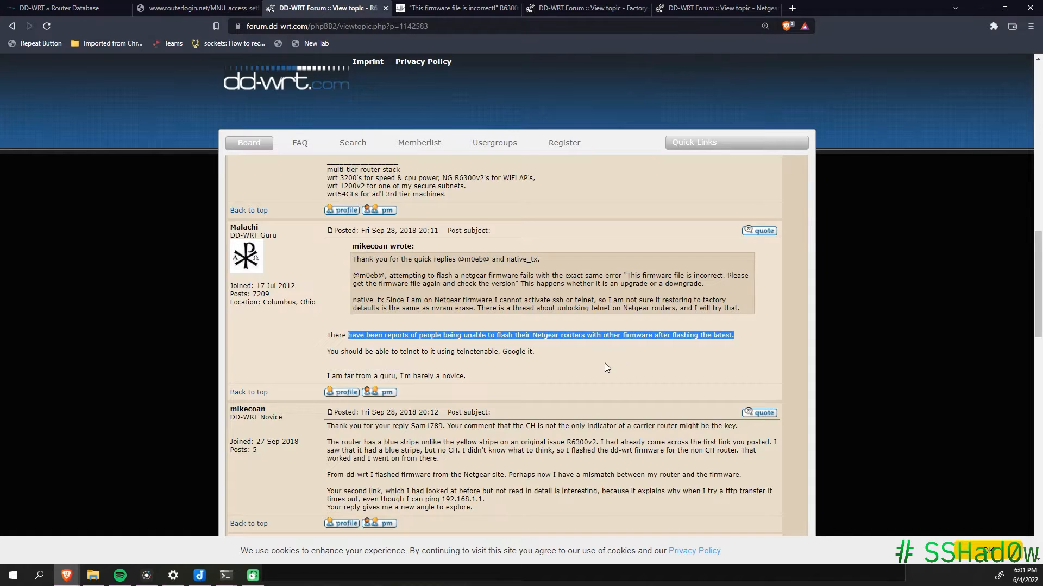
scroll(604, 356, "down", 1)
scroll(553, 366, "up", 3)
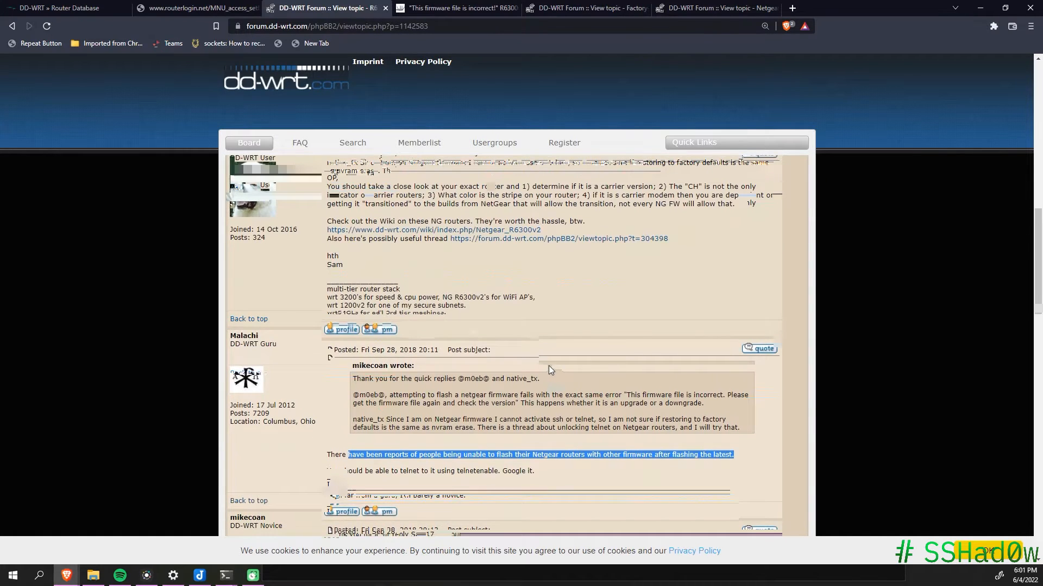
scroll(549, 366, "up", 3)
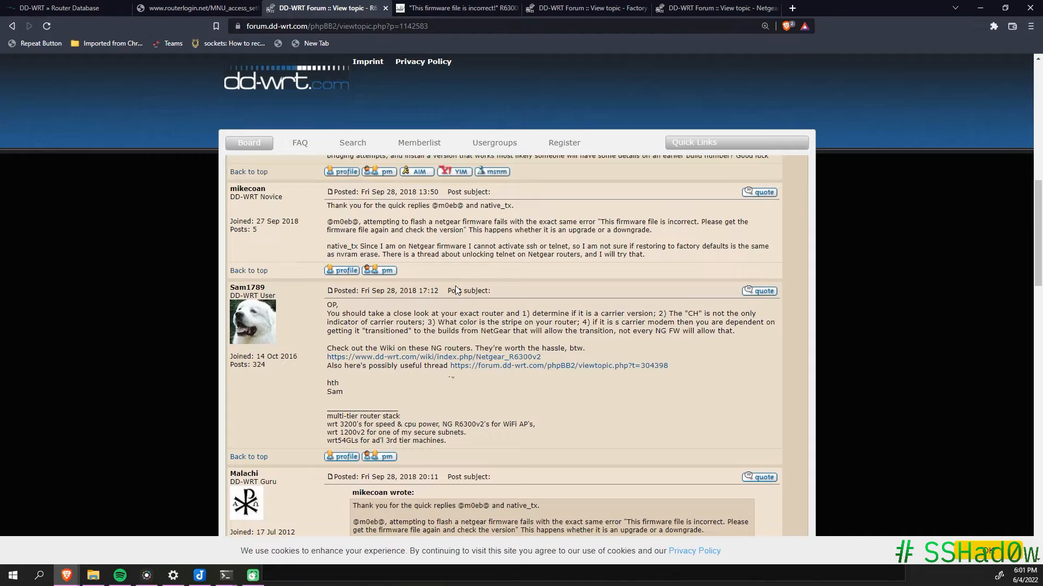
scroll(456, 291, "up", 2)
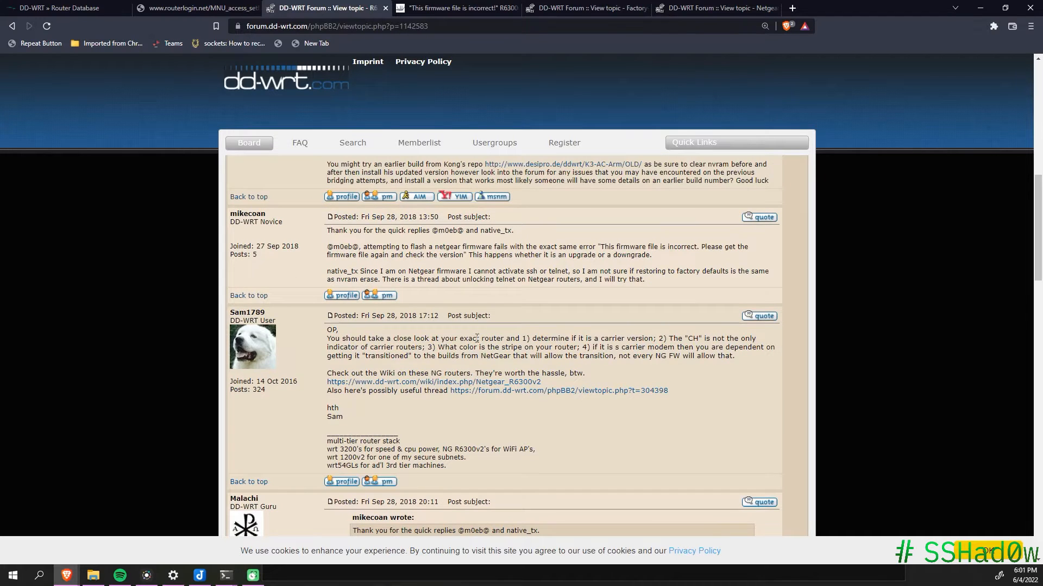
left_click_drag(357, 323, 636, 337)
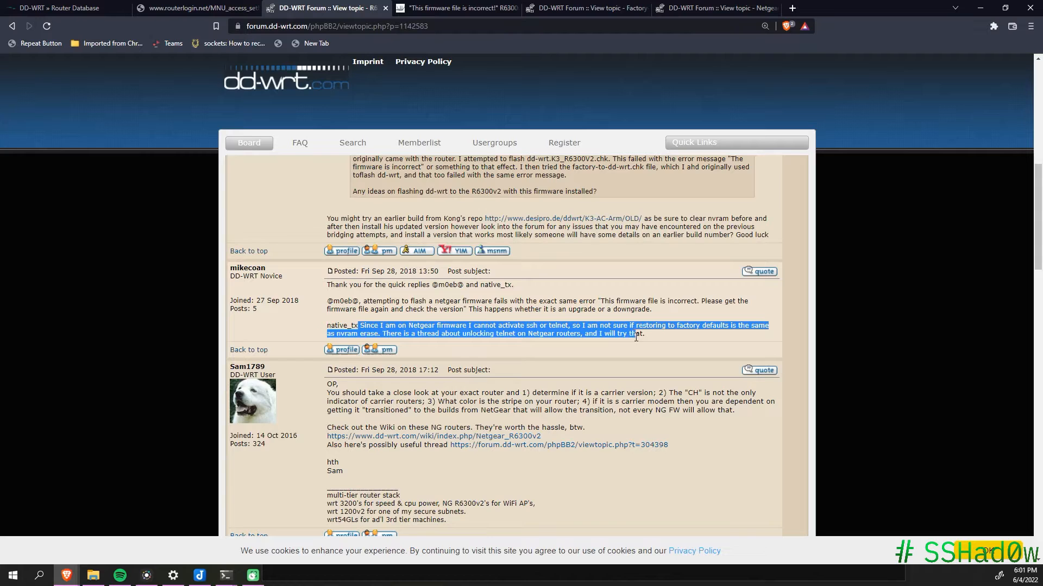
left_click(633, 350)
Step: Highlight the notes on loading dd-wrt over older firmware and going back to the last version first
scroll(610, 363, "up", 7)
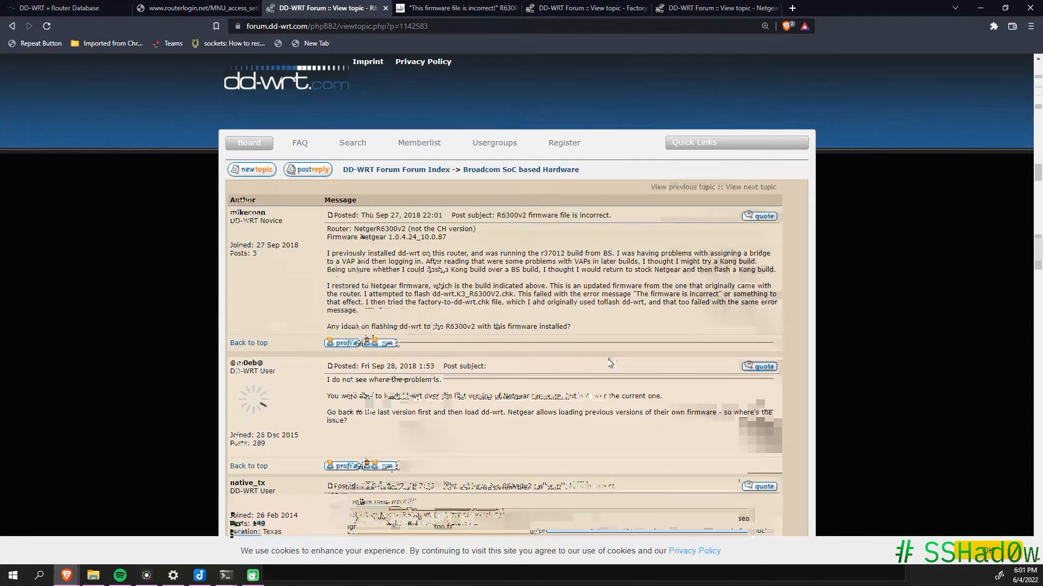
left_click_drag(329, 400, 628, 398)
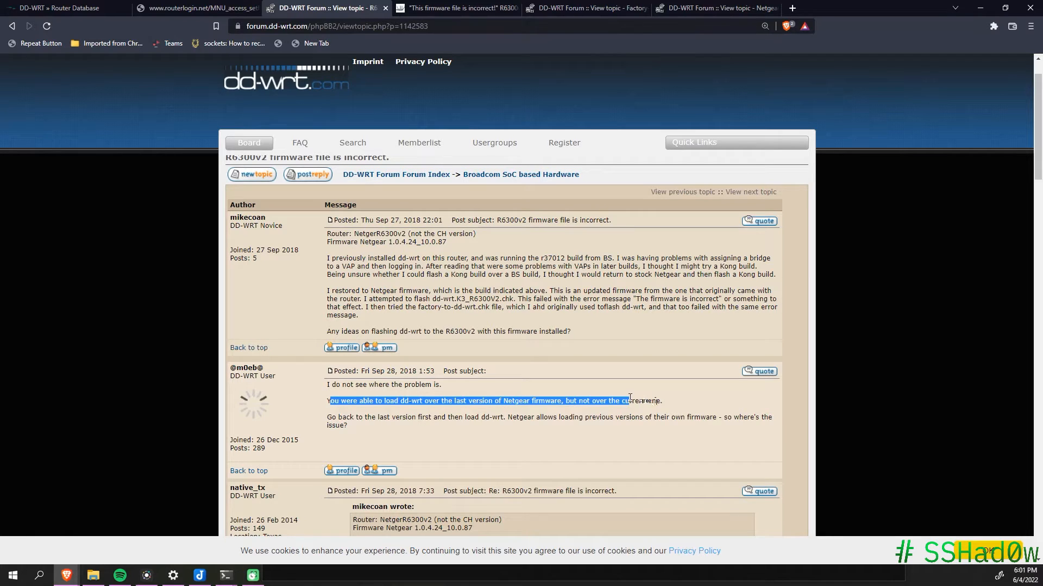
left_click(667, 402)
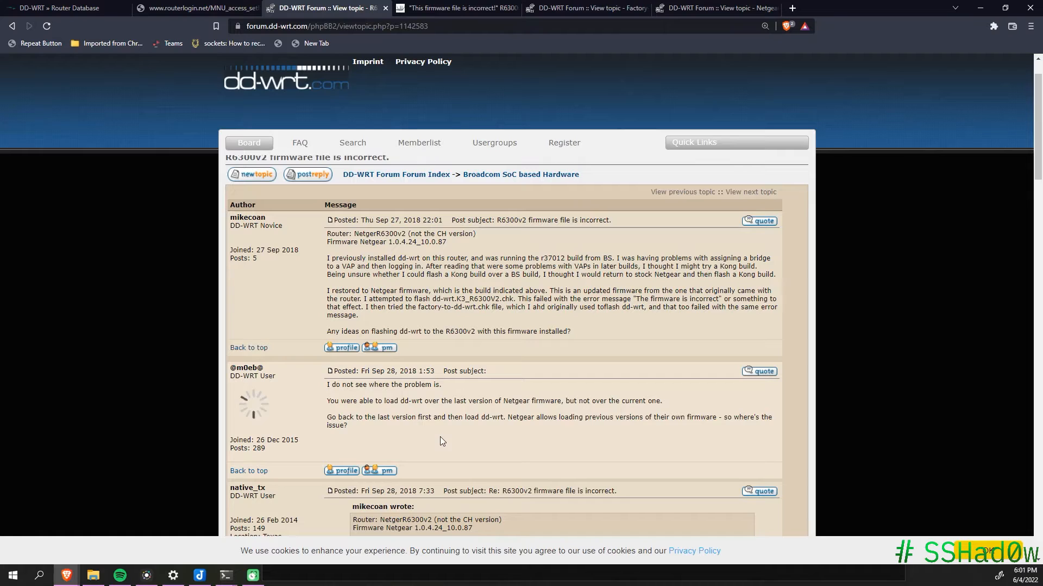
left_click_drag(327, 417, 776, 425)
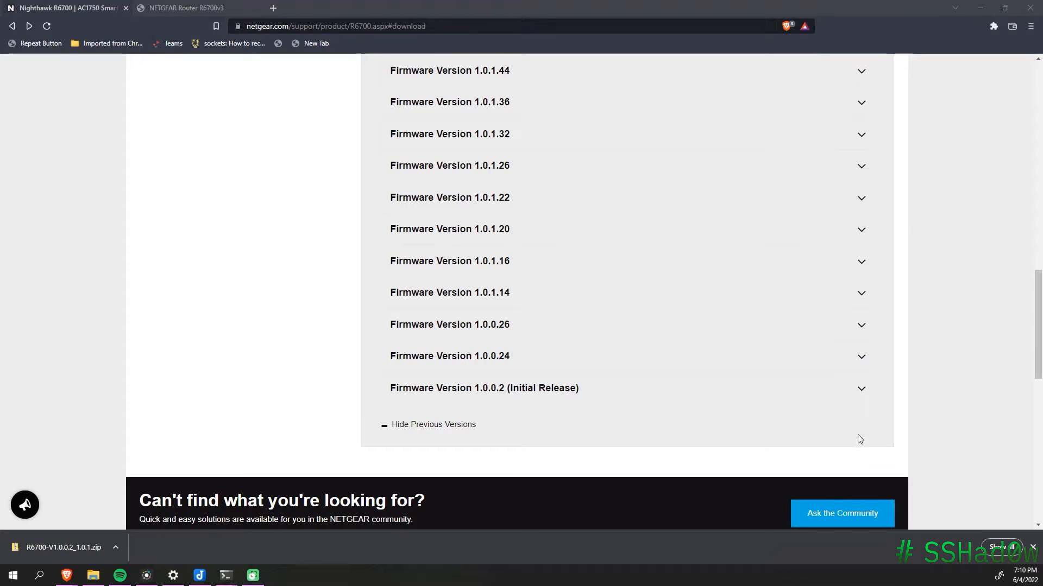
Step: Download R6700 Firmware Version 1.0.2.16 from the Netgear support page
scroll(866, 438, "up", 5)
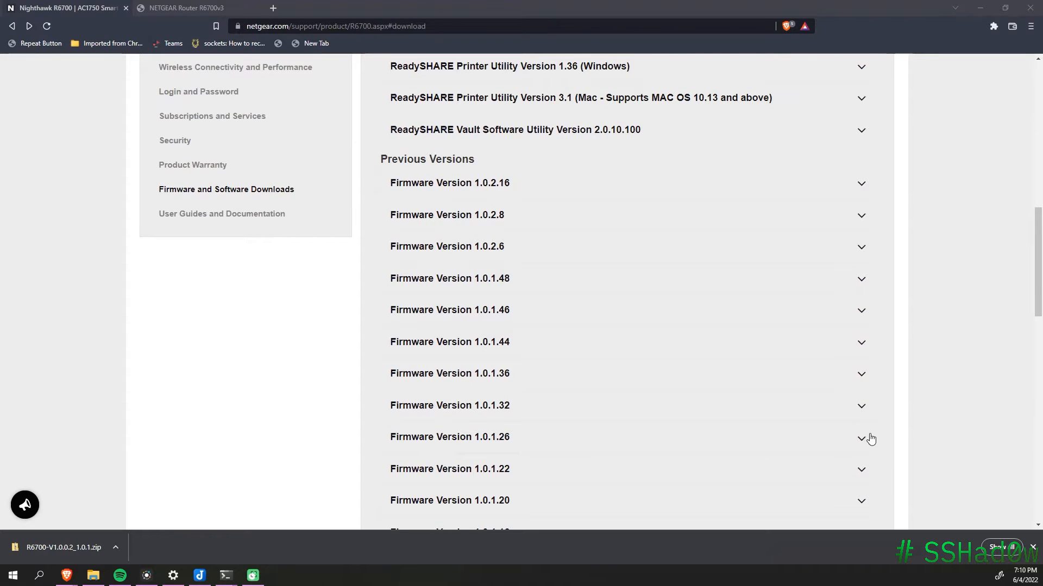
scroll(871, 439, "up", 1)
left_click(679, 242)
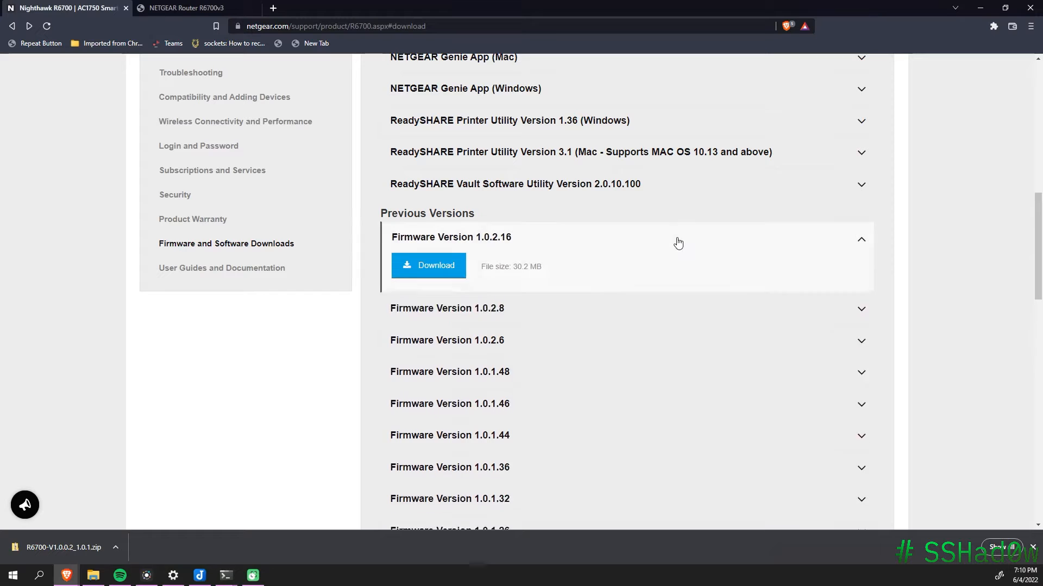
left_click(440, 270)
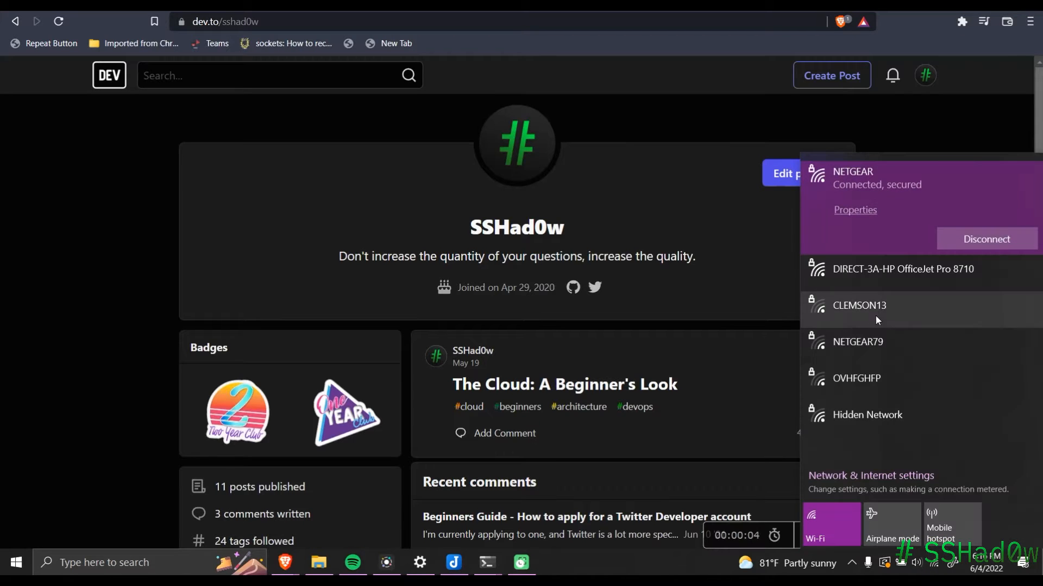
Step: Reconnect to the NETGEAR64 Wi-Fi network
left_click(890, 270)
left_click(981, 283)
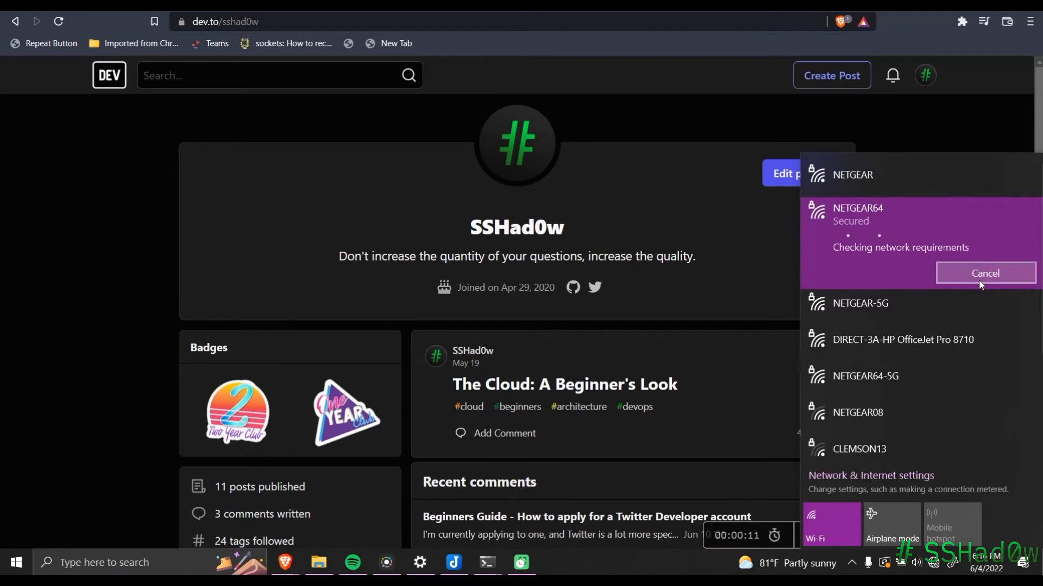
left_click(782, 492)
Step: Pick R6700-V1.0.2.16_10.0.57.chk in the router's upgrade file chooser
left_click_drag(275, 241, 447, 187)
mouse_move(446, 186)
left_mouse_down()
mouse_move(433, 216)
mouse_move(374, 176)
left_mouse_up()
left_click_drag(190, 249, 189, 279)
left_click_drag(190, 248, 216, 249)
left_click_drag(191, 260, 216, 261)
mouse_move(230, 261)
left_mouse_down()
mouse_move(218, 284)
mouse_move(240, 268)
left_mouse_up()
left_click_drag(284, 267, 281, 296)
left_click_drag(302, 266, 300, 296)
left_click_drag(318, 286, 366, 285)
left_click_drag(391, 278, 390, 312)
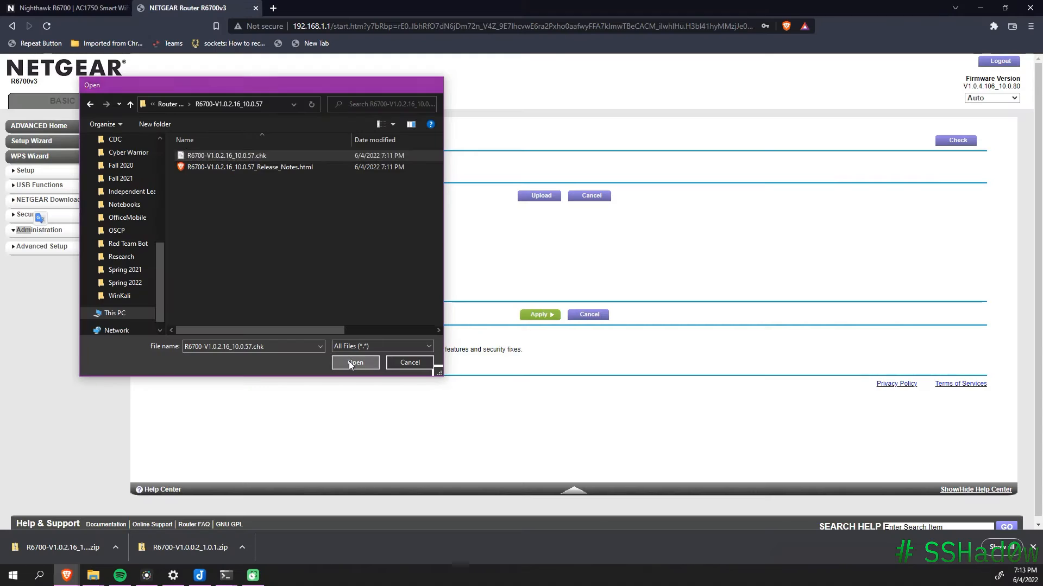
Step: Upload R6700-V1.0.2.16_10.0.57.chk to the router and accept the upload warning
left_click(350, 364)
left_click(528, 196)
left_click(568, 108)
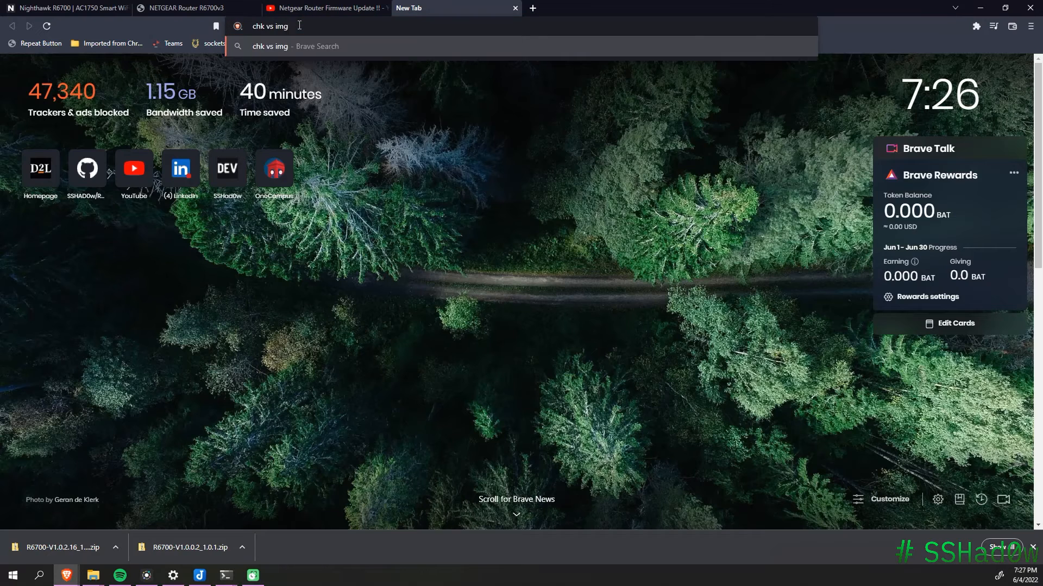
Step: Search the firmware error and read the first result's explanation
key("Return")
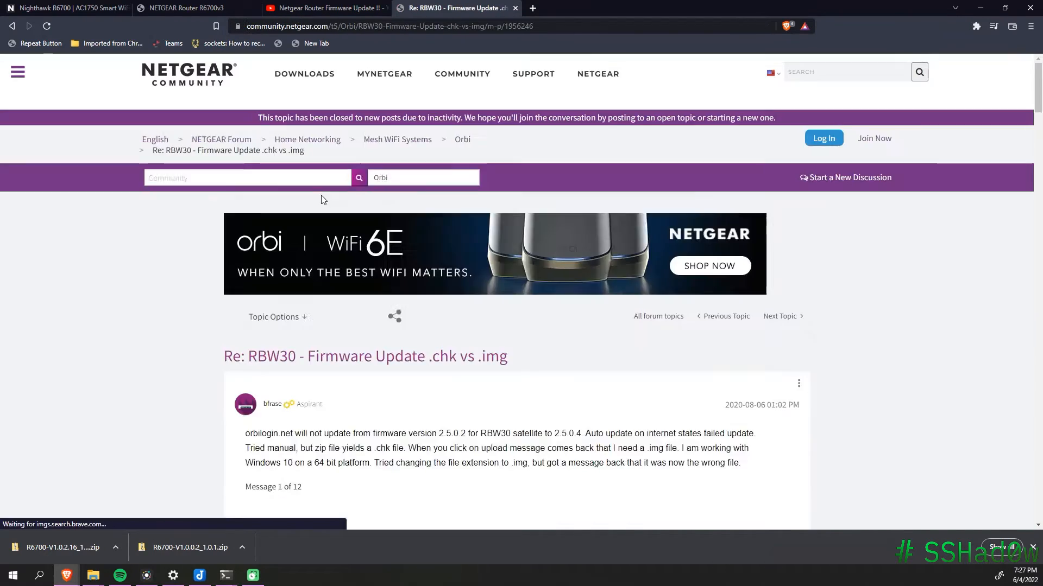
scroll(429, 321, "down", 7)
left_click_drag(456, 253, 711, 268)
scroll(535, 288, "down", 10)
left_click_drag(385, 293, 662, 325)
left_click(662, 325)
scroll(662, 325, "down", 10)
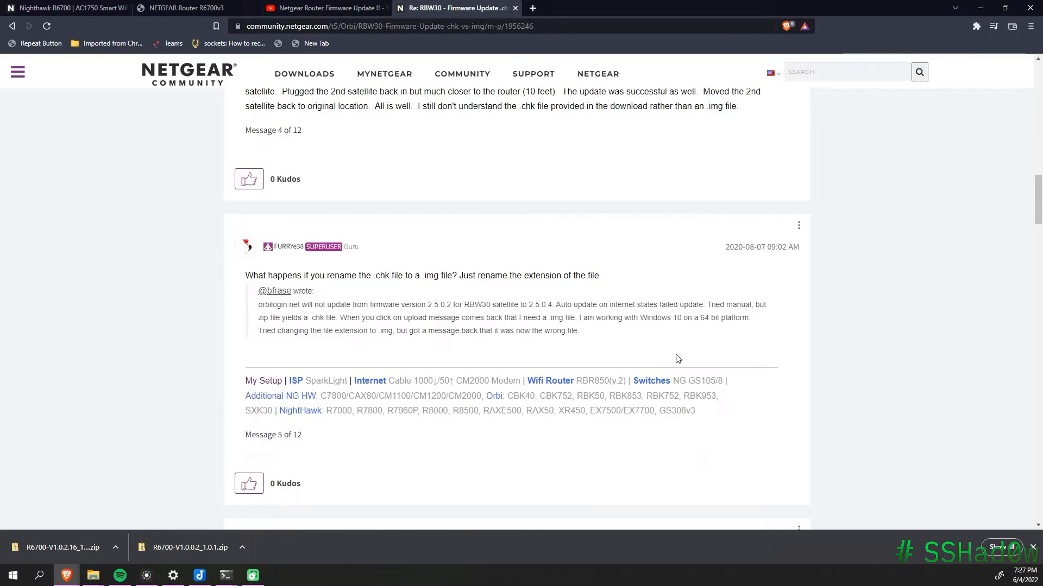
left_click_drag(496, 349, 532, 364)
key("alt+Left")
Step: Read the file-extension page describing CHK files
left_click(380, 316)
scroll(549, 223, "down", 5)
left_click_drag(345, 271, 564, 340)
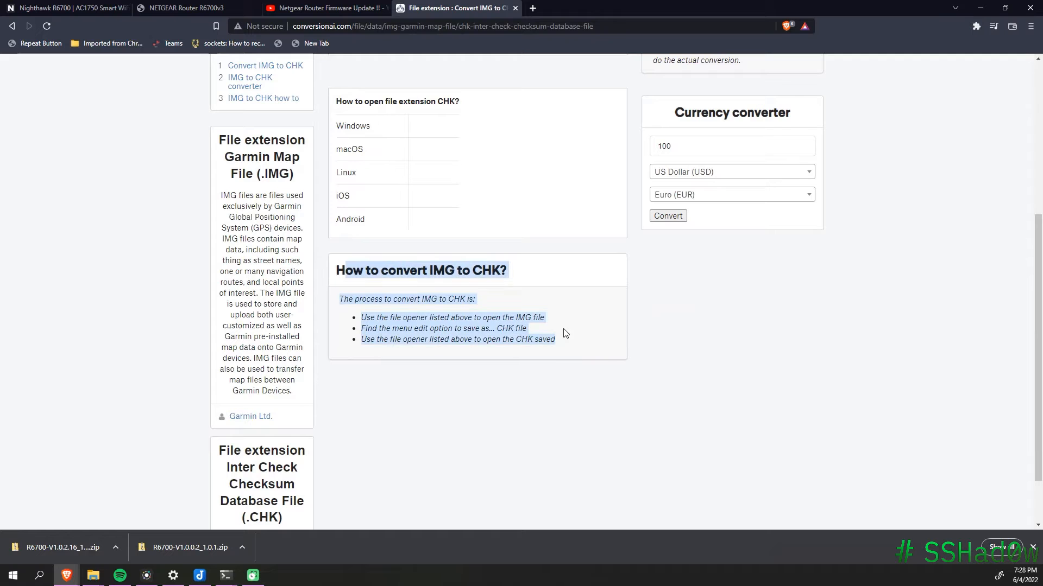
key("alt+Left")
Step: Read the MyOpenRouter forum thread comparing .chk and .img firmware files
scroll(488, 269, "down", 1)
left_click(296, 387)
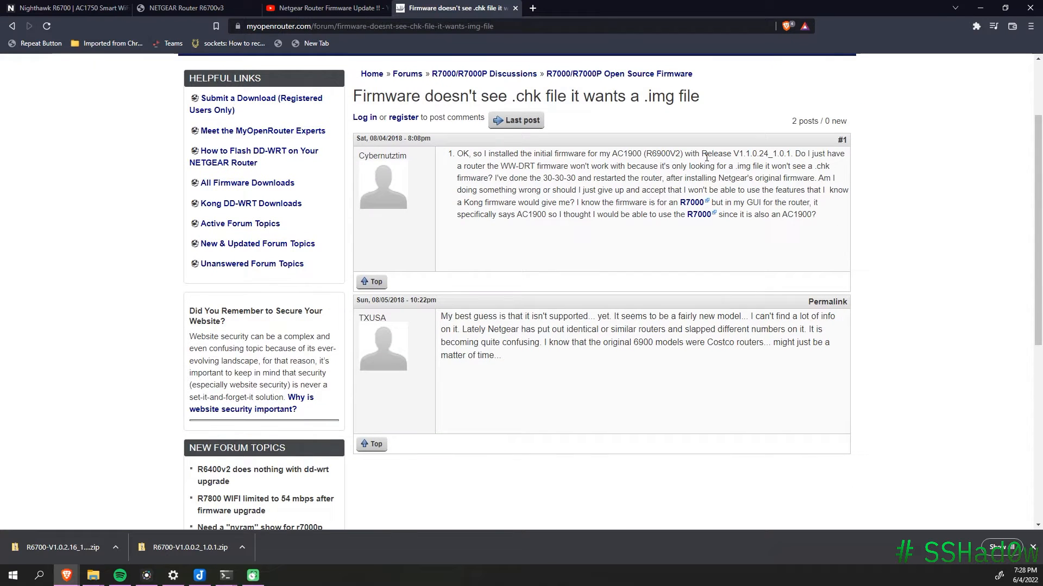
left_click_drag(622, 202, 812, 215)
scroll(712, 234, "down", 1)
left_click_drag(577, 261, 787, 288)
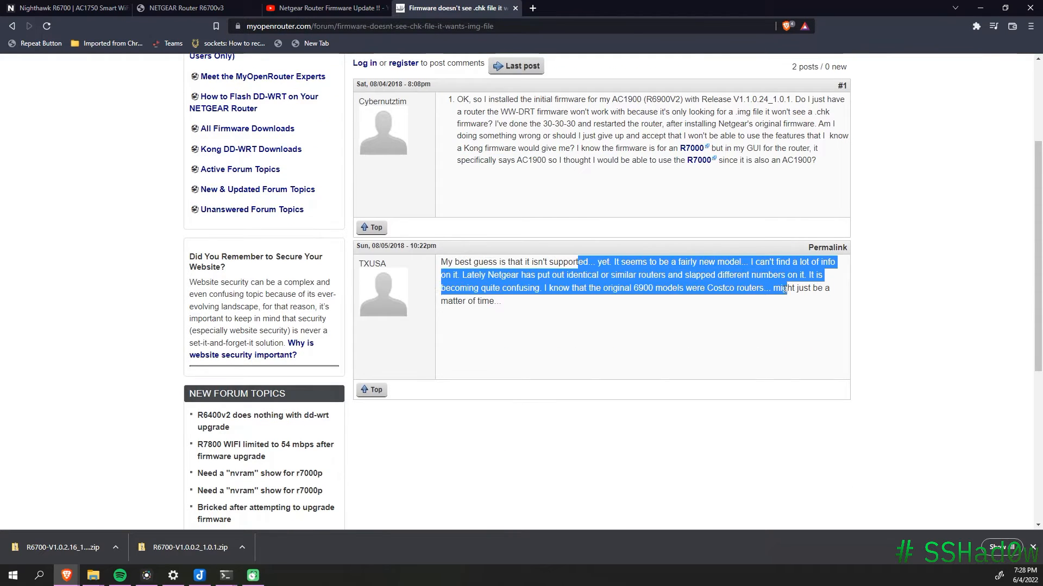
left_click(727, 302)
key("alt+Left")
scroll(711, 304, "down", 3)
Step: Read the Winco article on manual router firmware upgrades
left_click(208, 361)
scroll(525, 279, "down", 2)
key("ctrl+shift+Tab")
key("ctrl+Tab")
left_click_drag(383, 289, 424, 299)
left_click(423, 300)
scroll(492, 277, "down", 5)
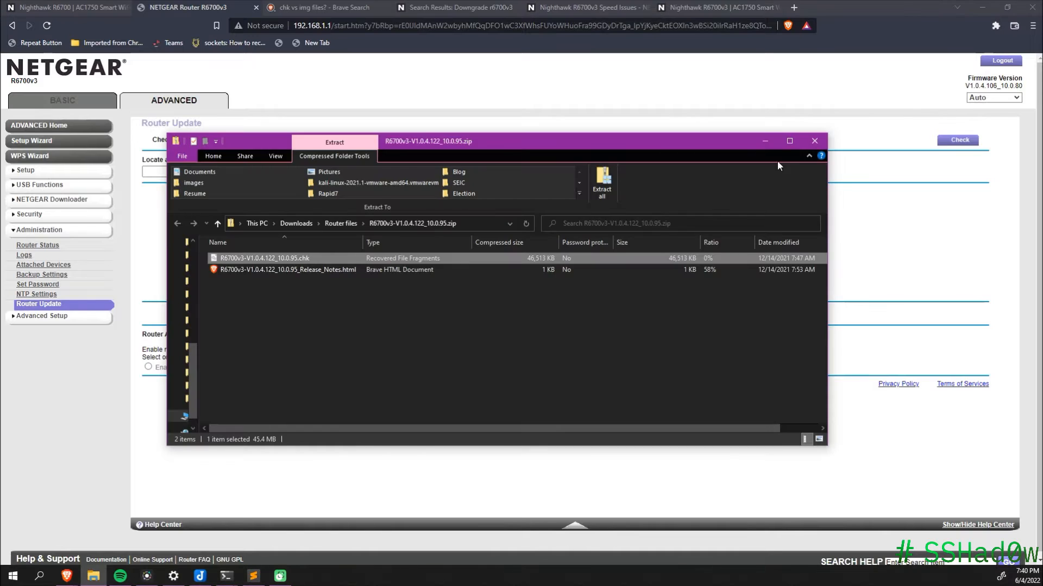
Step: Flash R6700v3-V1.0.4.122_10.0.95.chk and check the new firmware version after the reboot
left_click(814, 141)
left_click(261, 169)
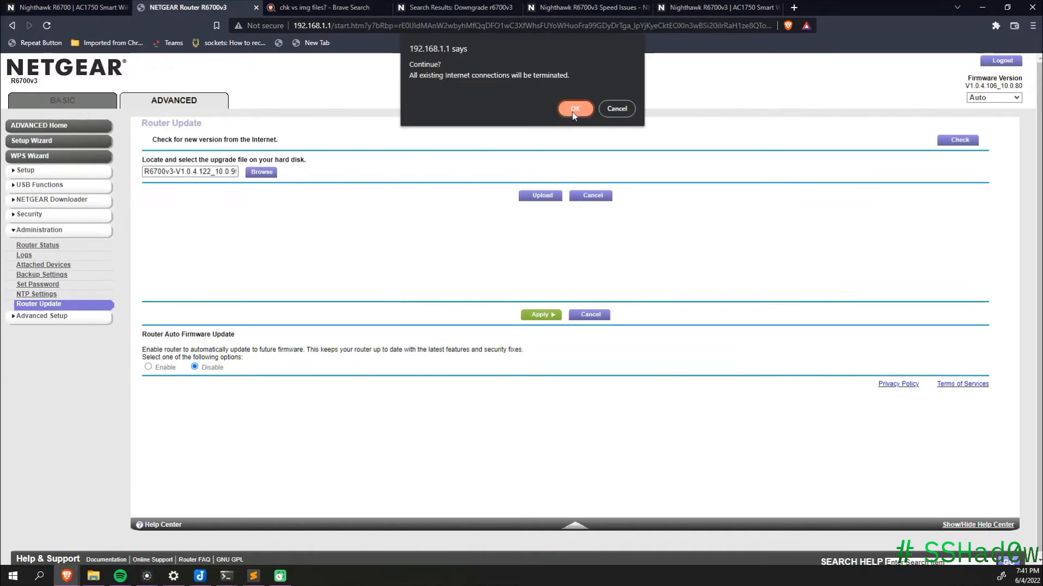
left_click(572, 107)
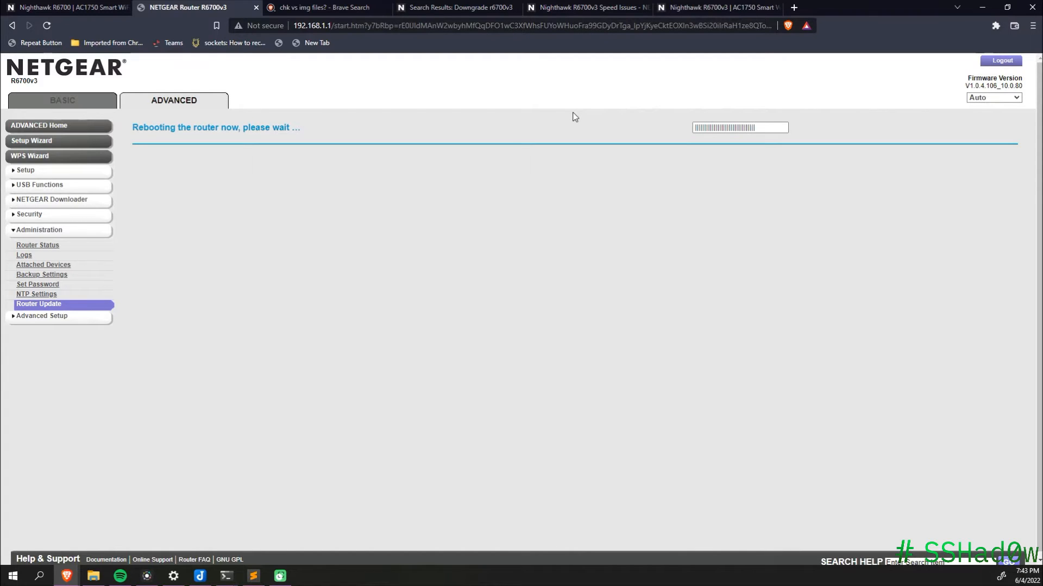
double_click(1024, 87)
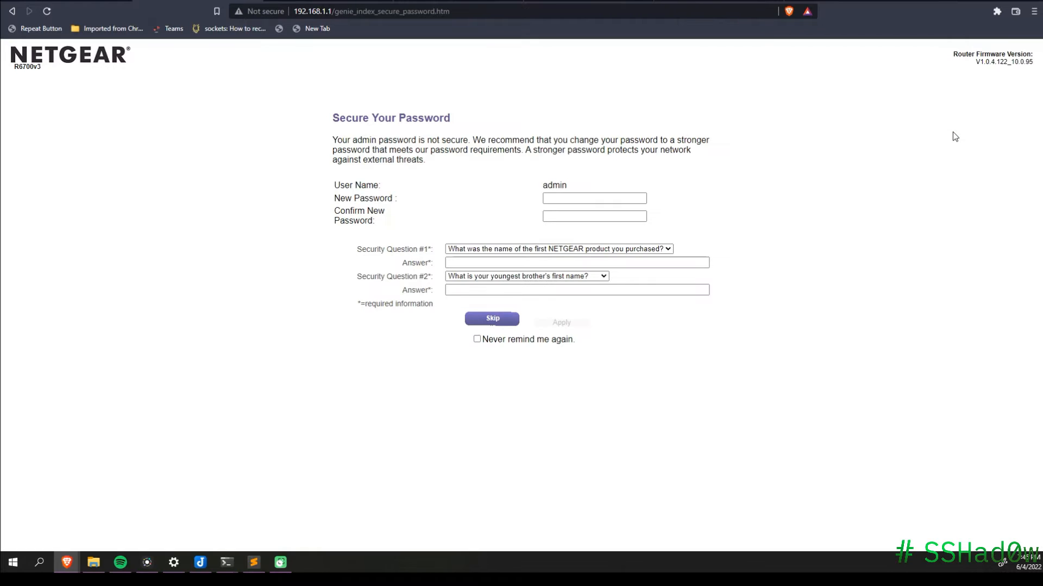
Step: Skip the password prompt and check the firmware version V1.0.4.122_10.0.95
left_click(492, 318)
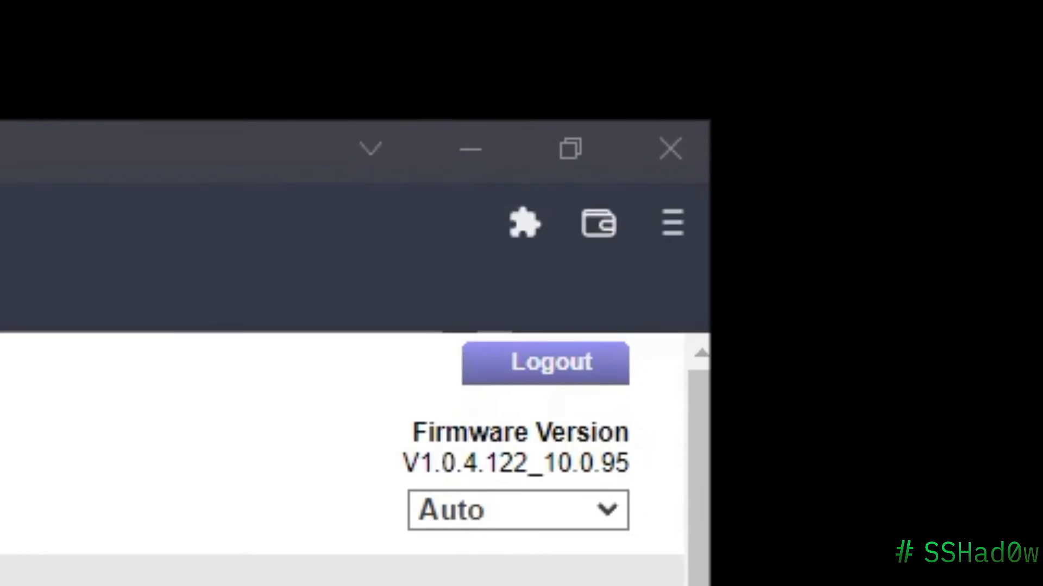
left_click(670, 521)
left_click_drag(614, 463, 562, 463)
left_click(663, 500)
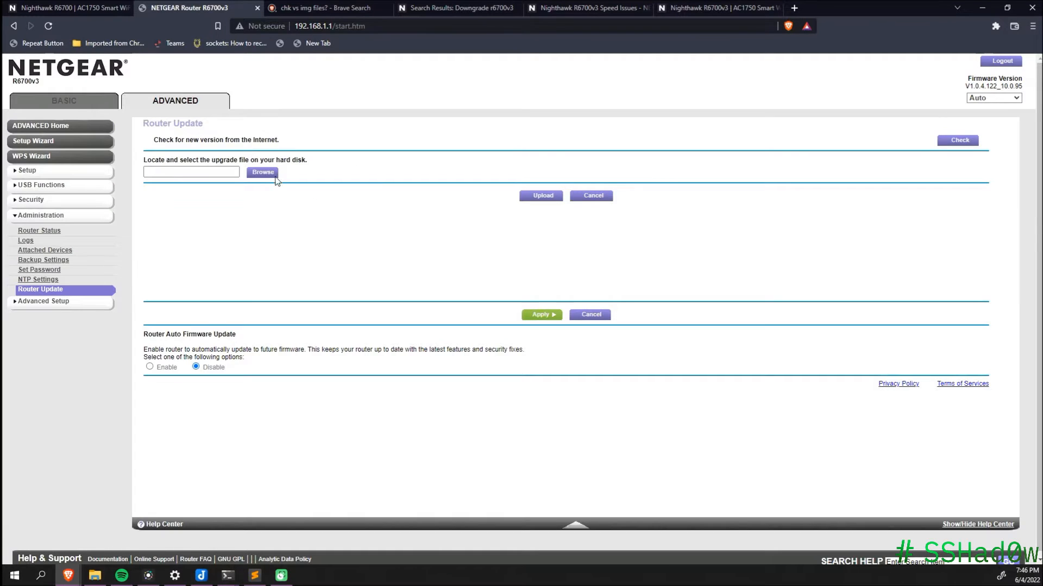
Step: Upload factory-to-dd-wrt.chk from Router files to the router, then check the Netgear support downloads
left_click(264, 172)
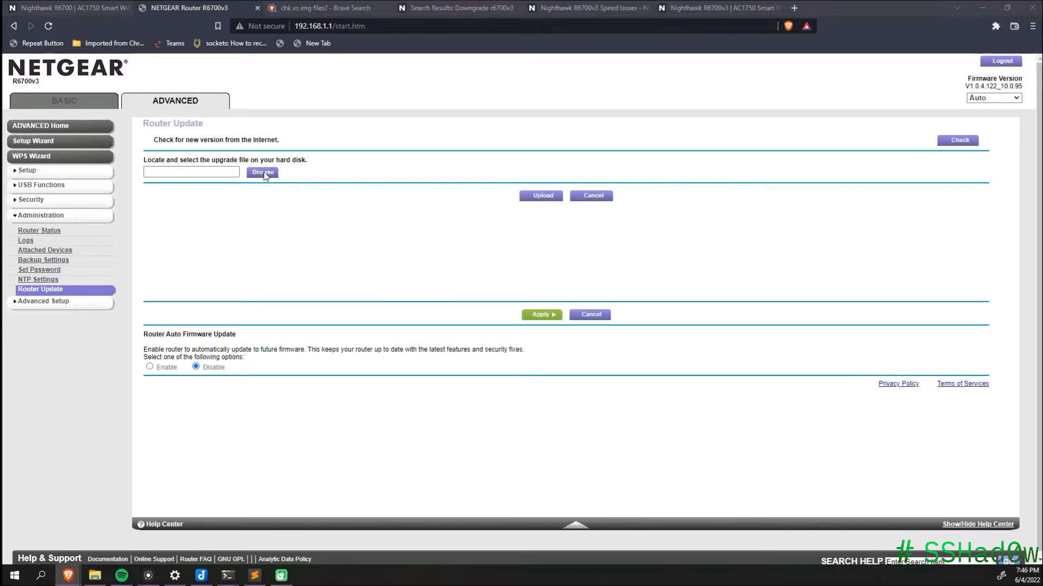
left_click(262, 155)
left_click(173, 103)
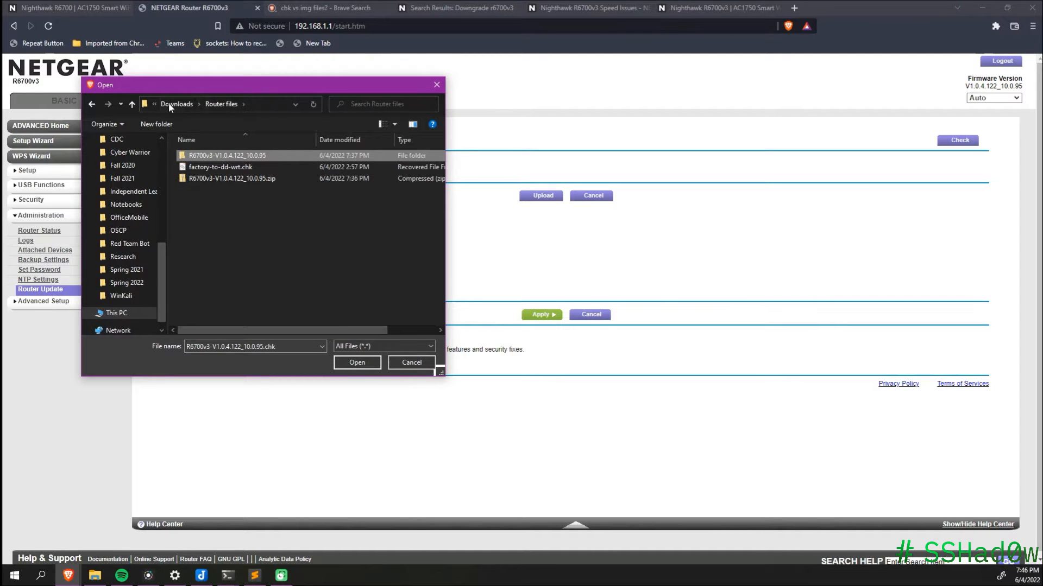
left_click(226, 171)
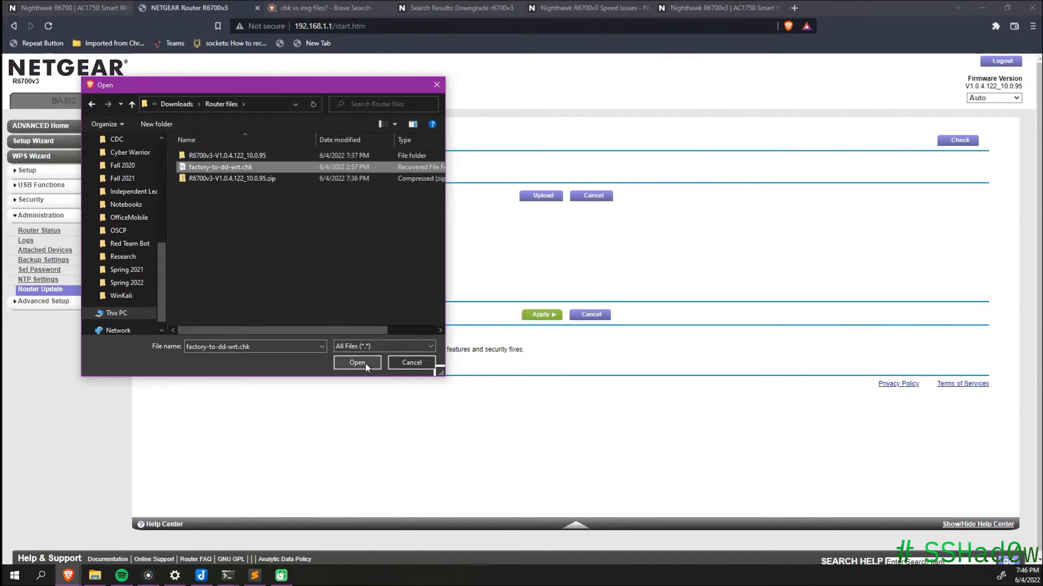
left_click(356, 362)
left_click(532, 197)
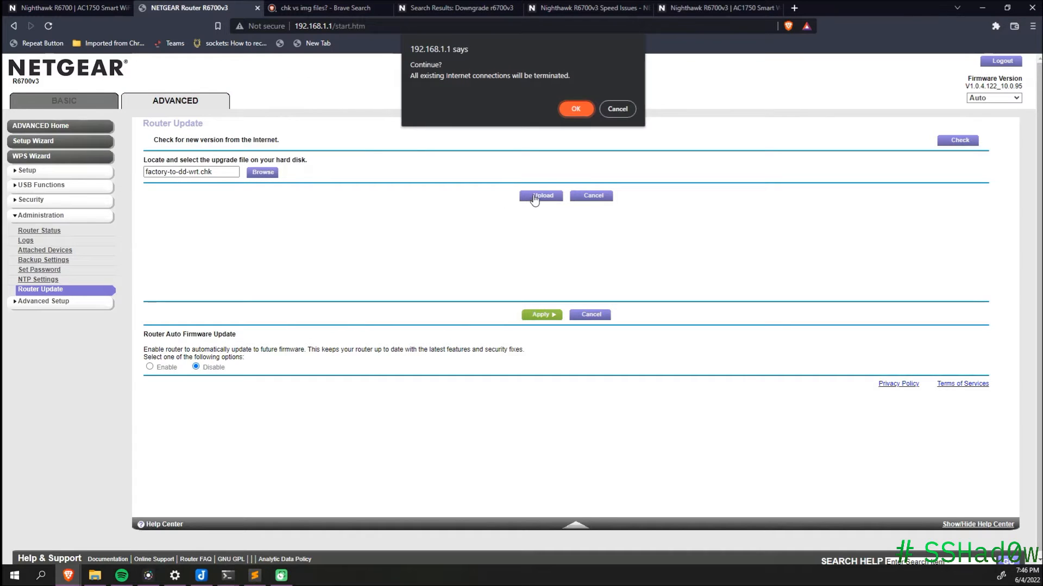
left_click(574, 112)
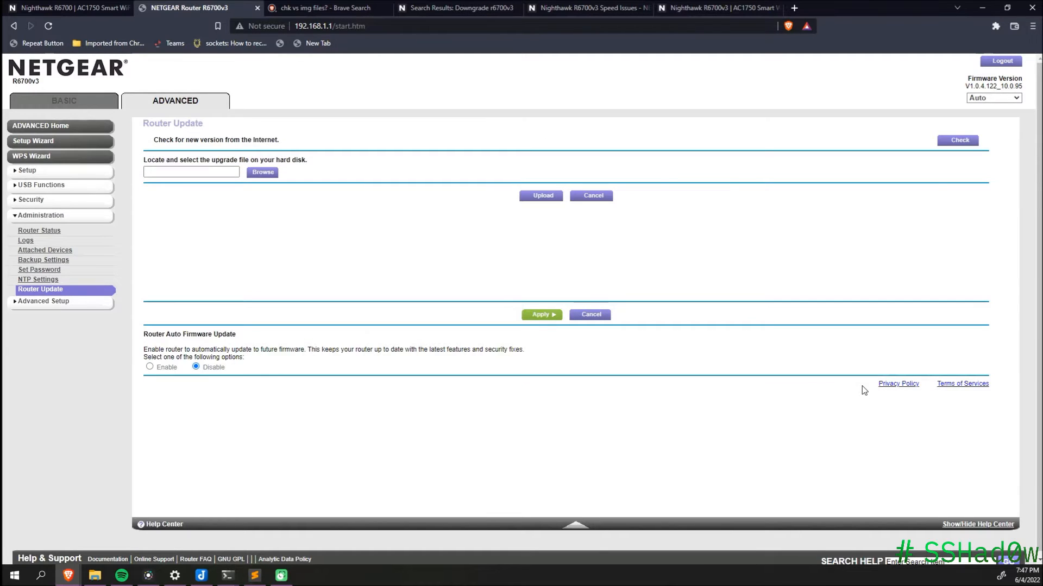
key("ctrl+9")
scroll(920, 205, "down", 5)
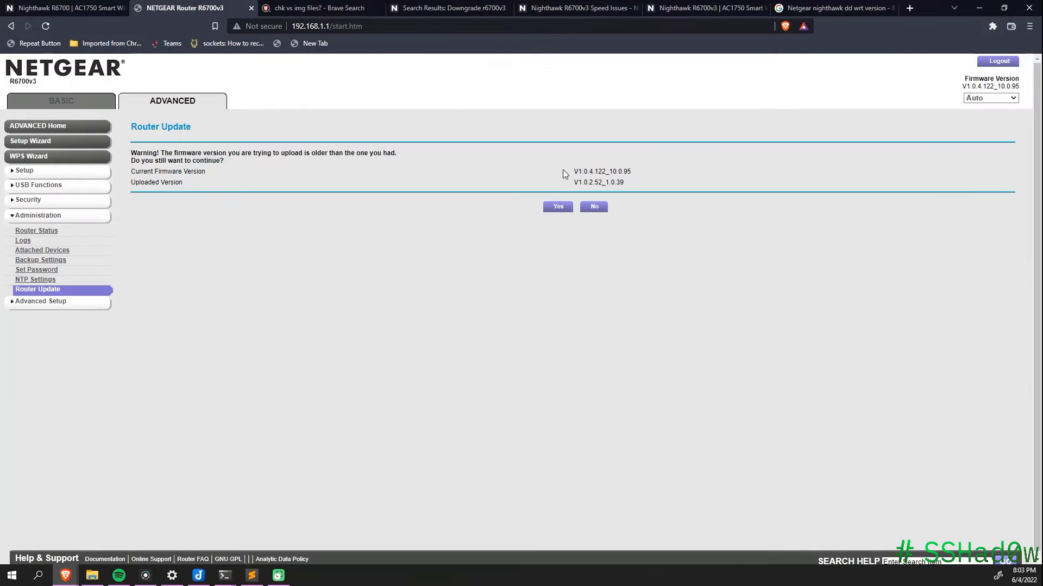
Step: Accept the downgrade to V1.0.2.52_1.0.39, then upload factory-to-dd-wrt.chk on it
left_click_drag(628, 178, 634, 181)
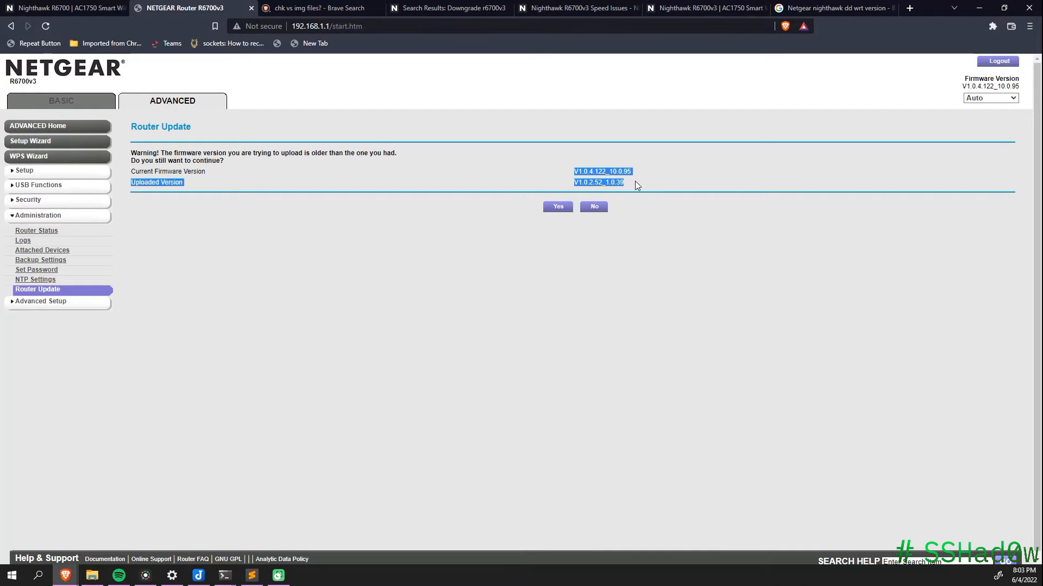
left_click(634, 180)
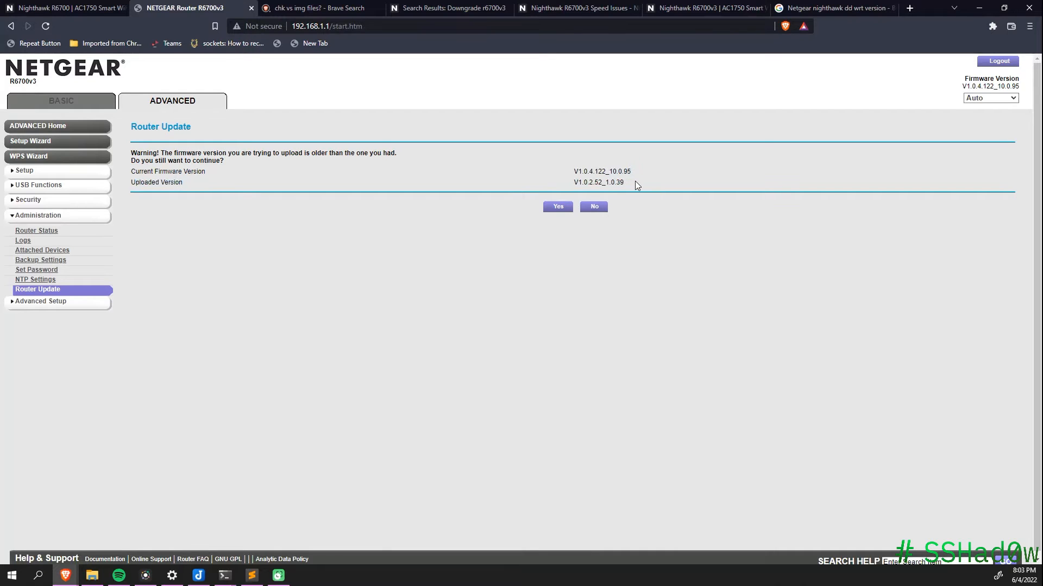
left_click(557, 208)
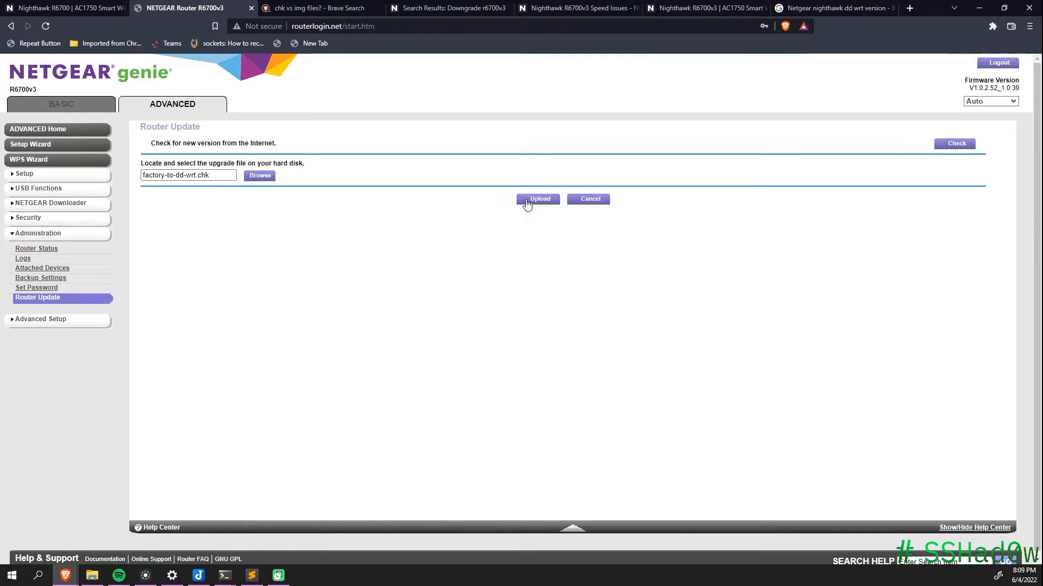
left_click(530, 200)
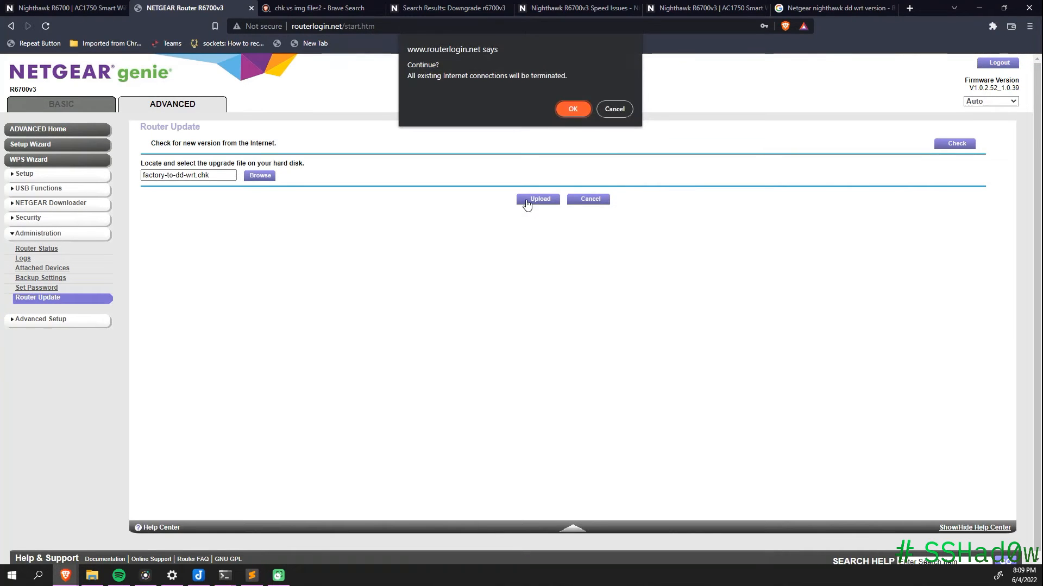
Step: Confirm flashing factory-to-dd-wrt.chk and power on the Kali virtual machine
left_click(582, 114)
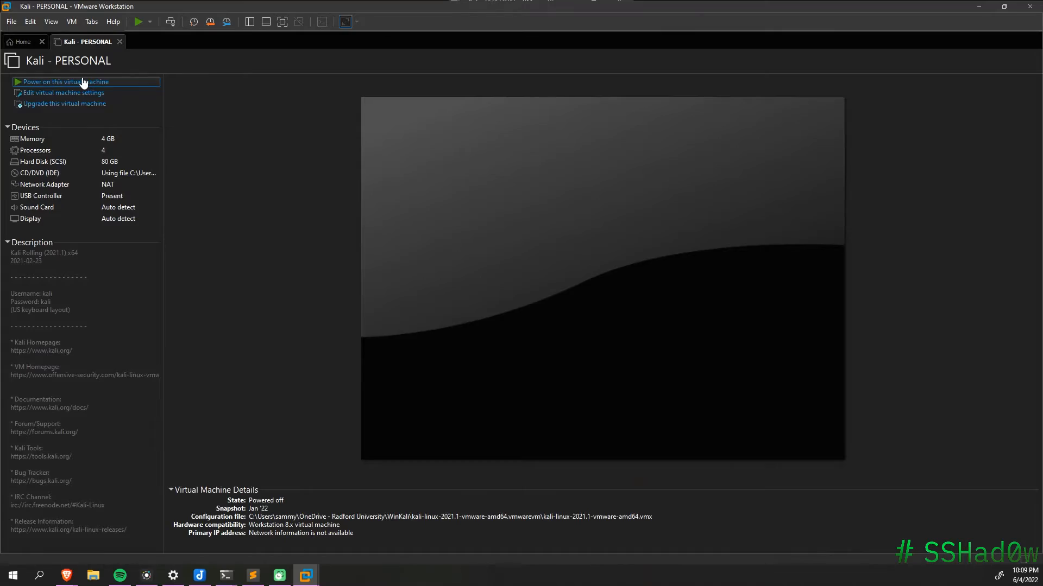
left_click(83, 82)
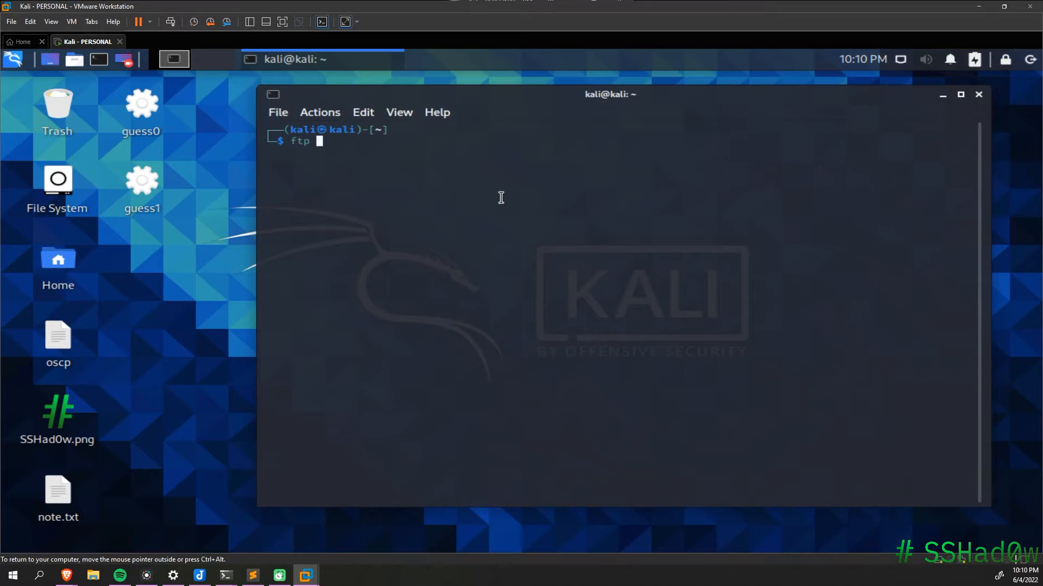
Step: Connect to ftp.dd-wrt.com and log in as user anonymous
type(".dd-wrt.com")
key("Return")
type("anonymous")
key("Return")
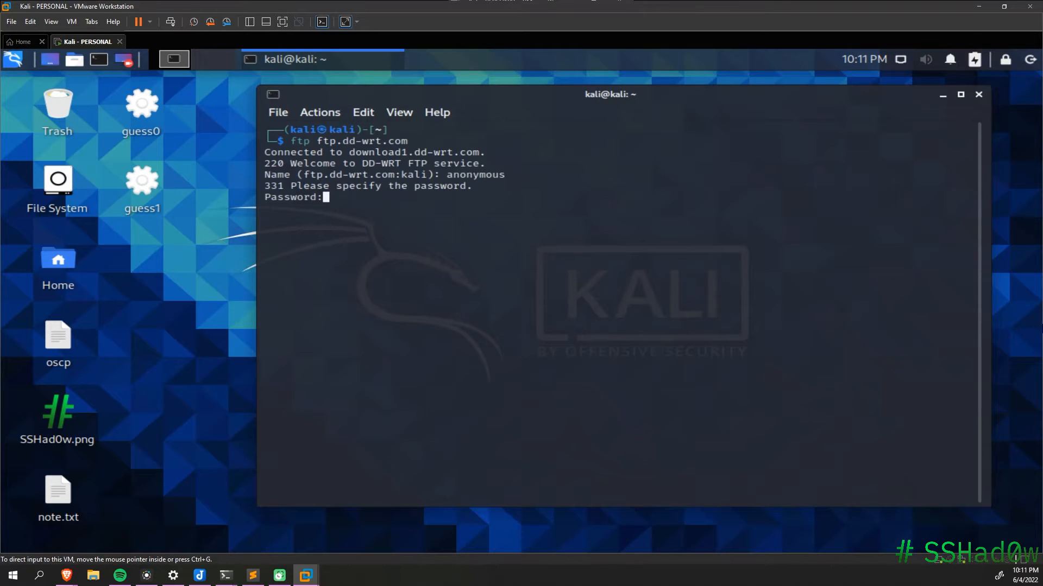
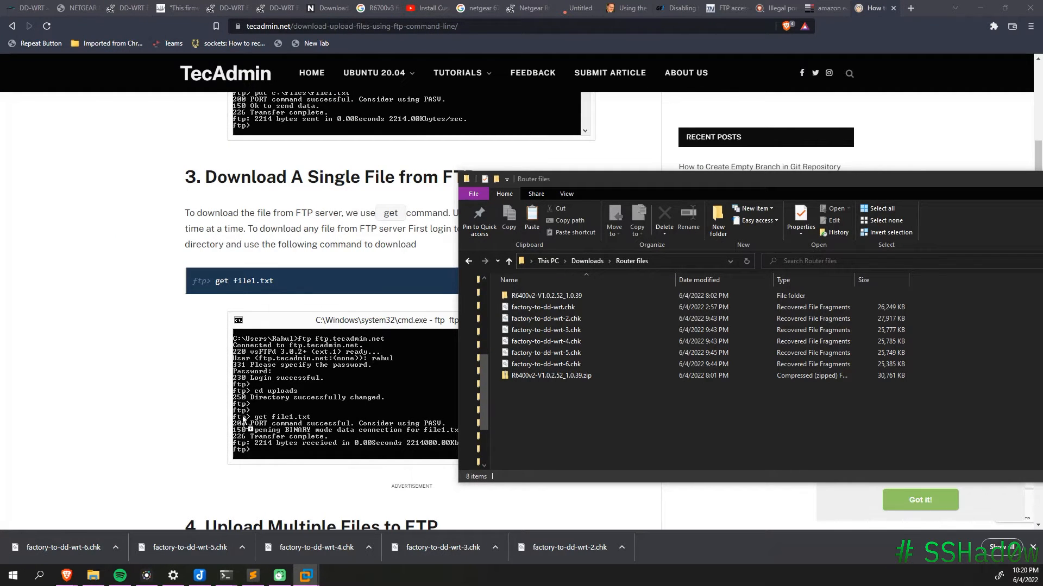
Step: Upload factory-to-dd-wrt.chk as the router firmware and confirm the update despite dropped connections
left_click_drag(618, 413, 618, 413)
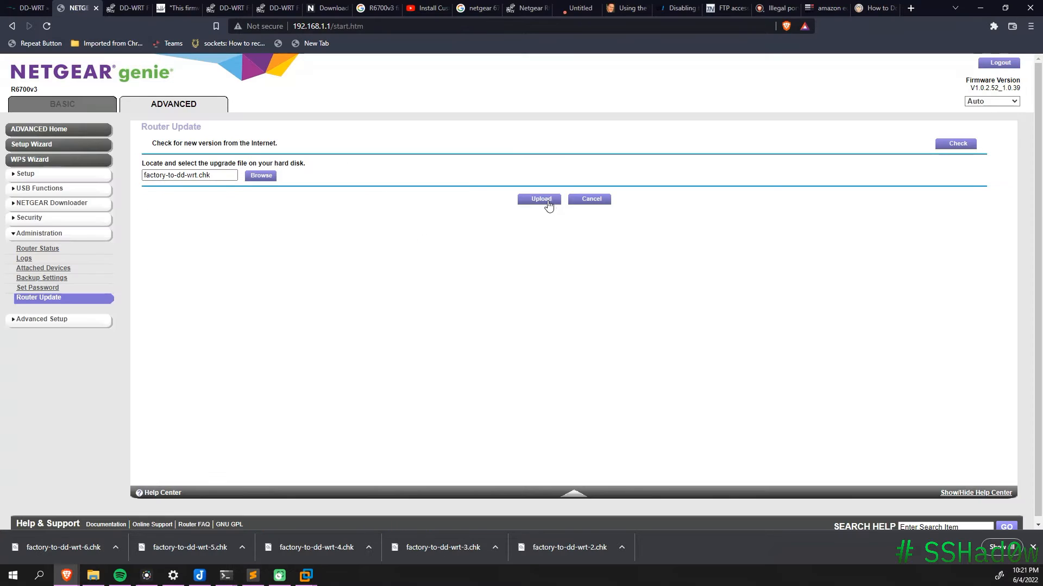
left_click(546, 201)
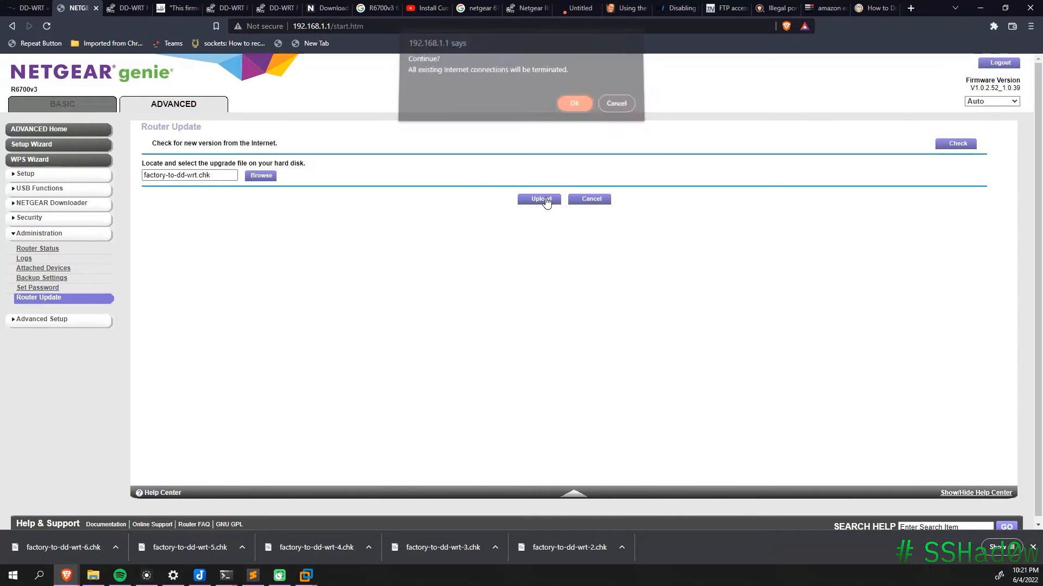
left_click(571, 108)
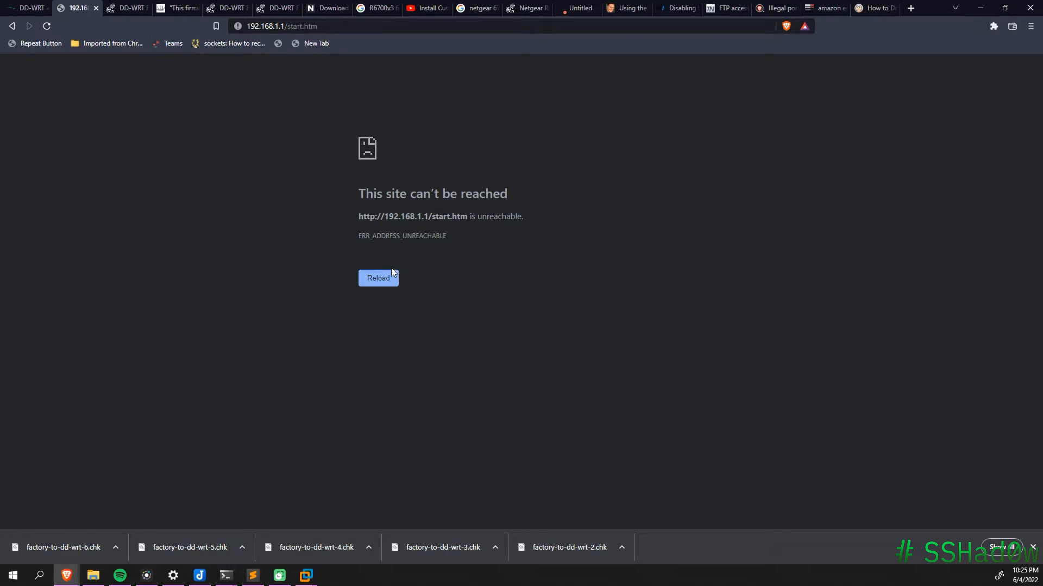
Step: Remove start.htm from the router address and reload the bare 192.168.1.1, which is still unreachable
left_click(310, 26)
left_click(310, 26)
double_click(310, 26)
left_click_drag(310, 26, 297, 28)
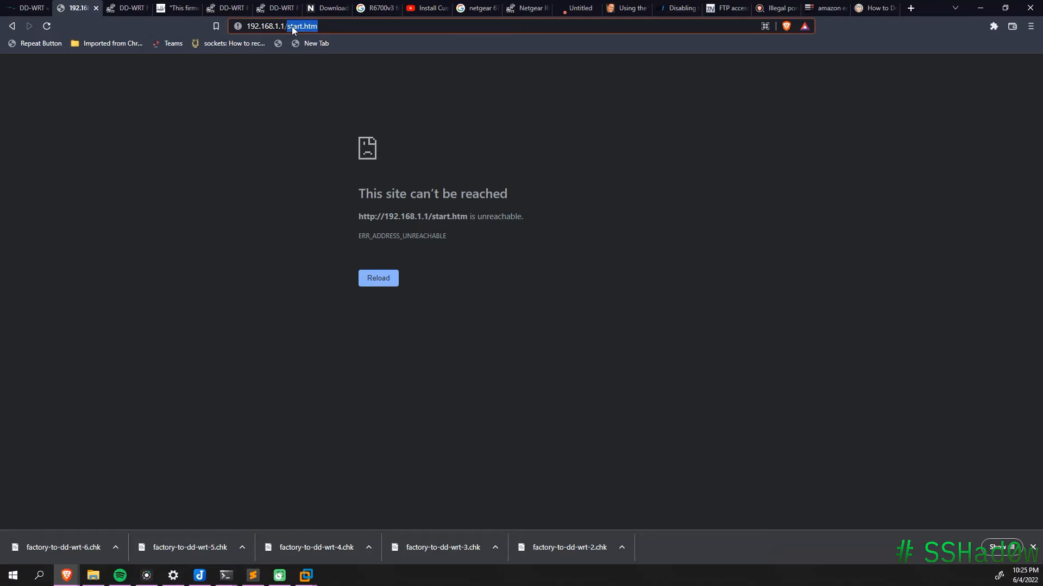
key("BackSpace")
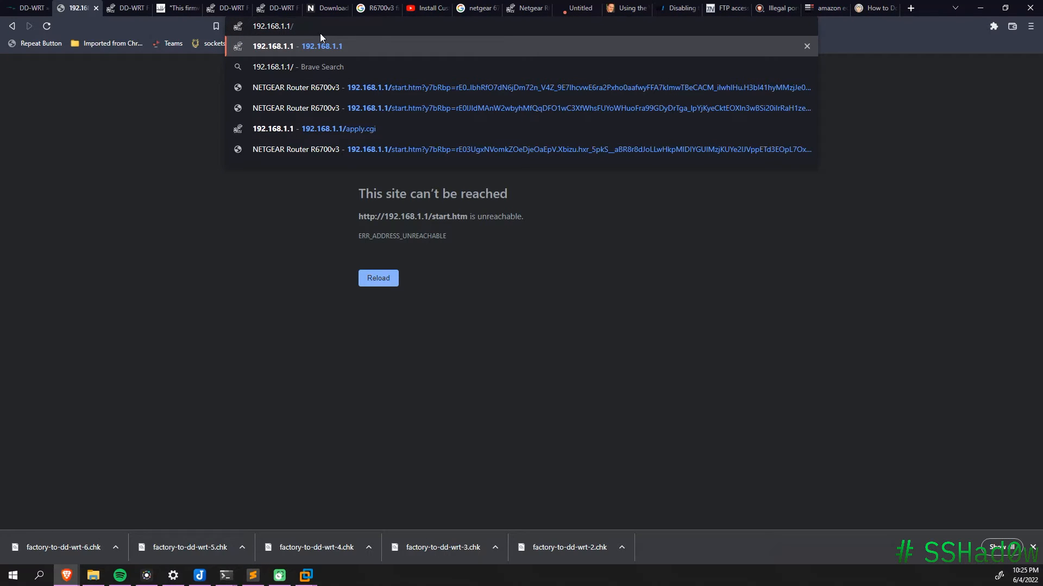
key("Return")
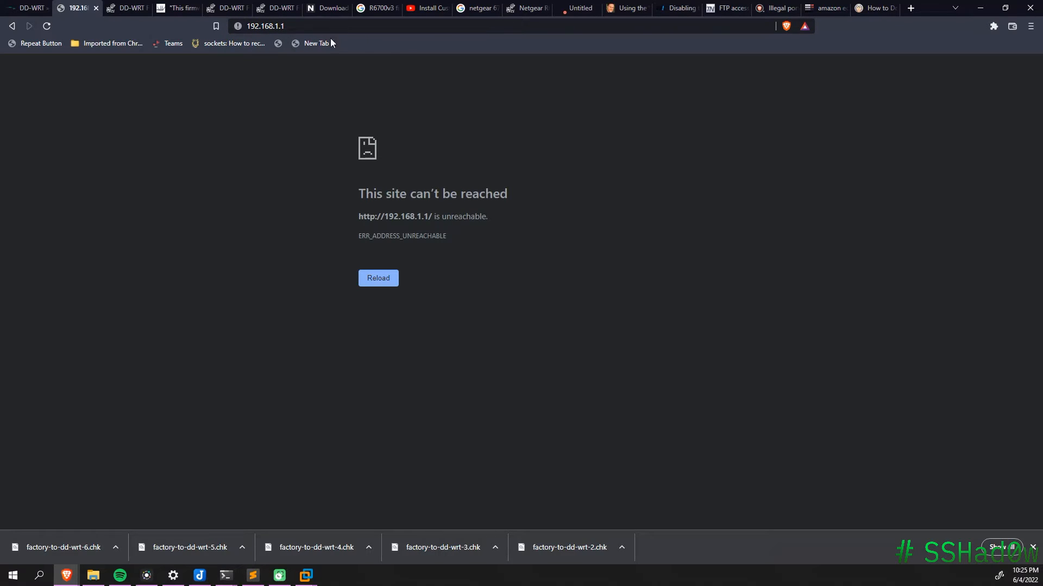
left_click(380, 28)
left_click(380, 28)
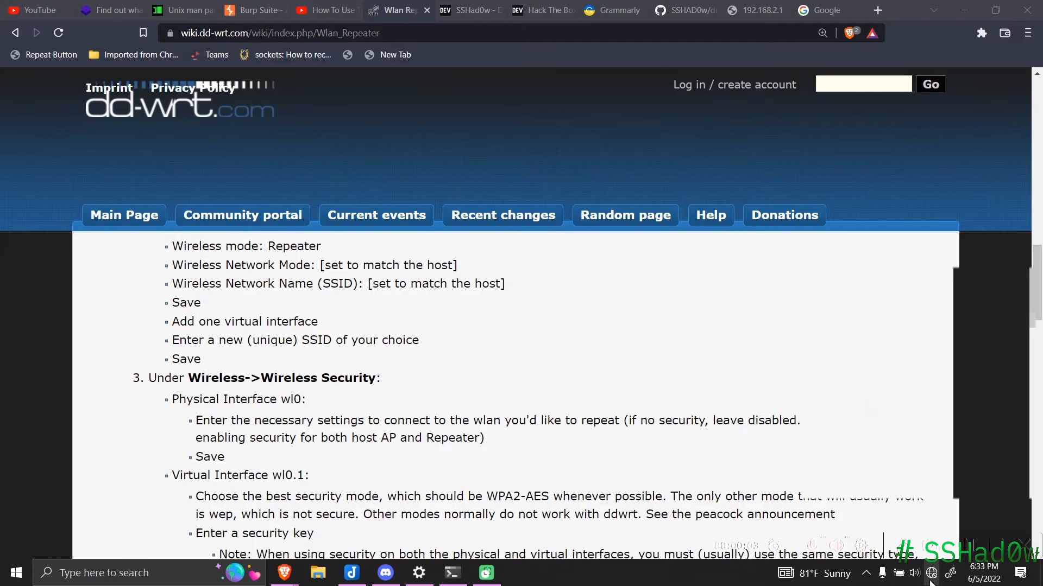
Step: Join the dd-wrt Wi-Fi network, entering its network security key
left_click(932, 573)
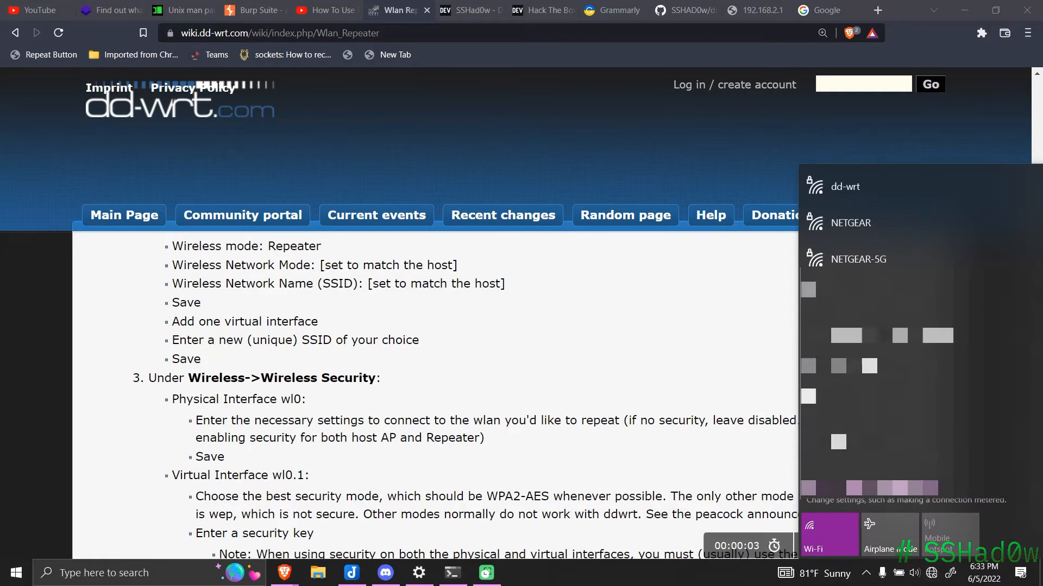
left_click(914, 186)
left_click(957, 251)
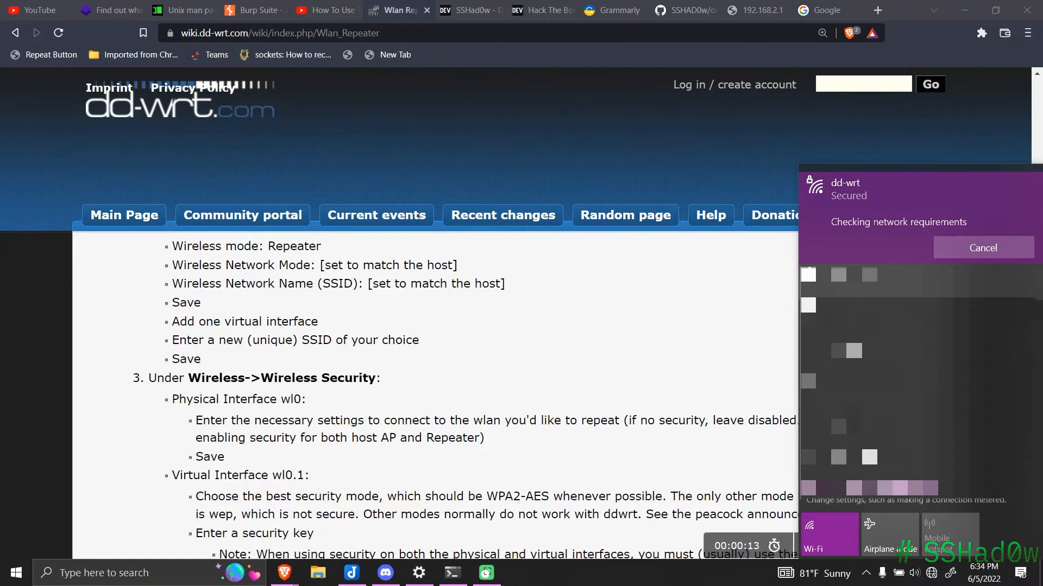
type("••••••••••")
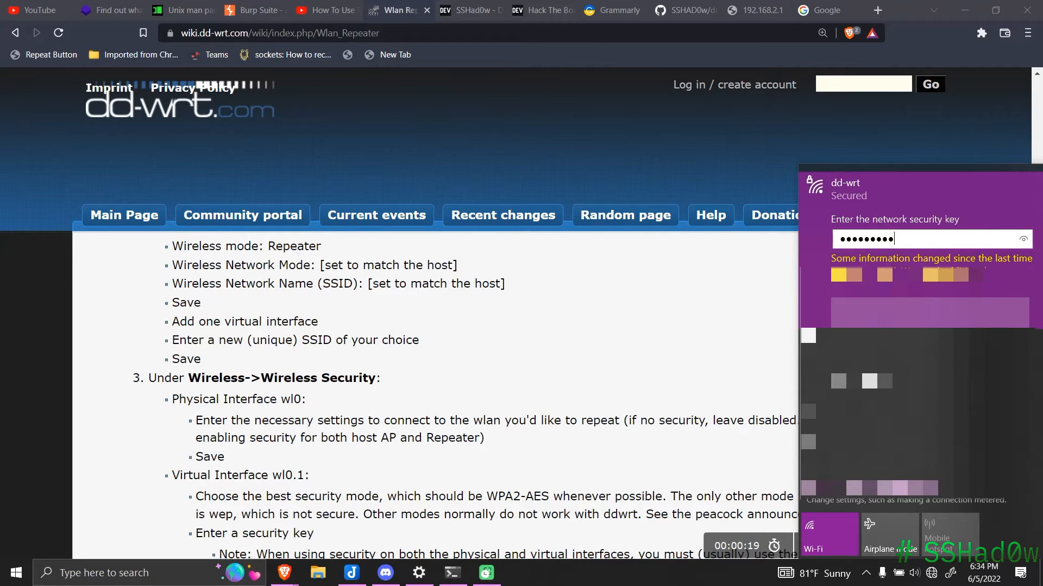
type("•••")
key("Return")
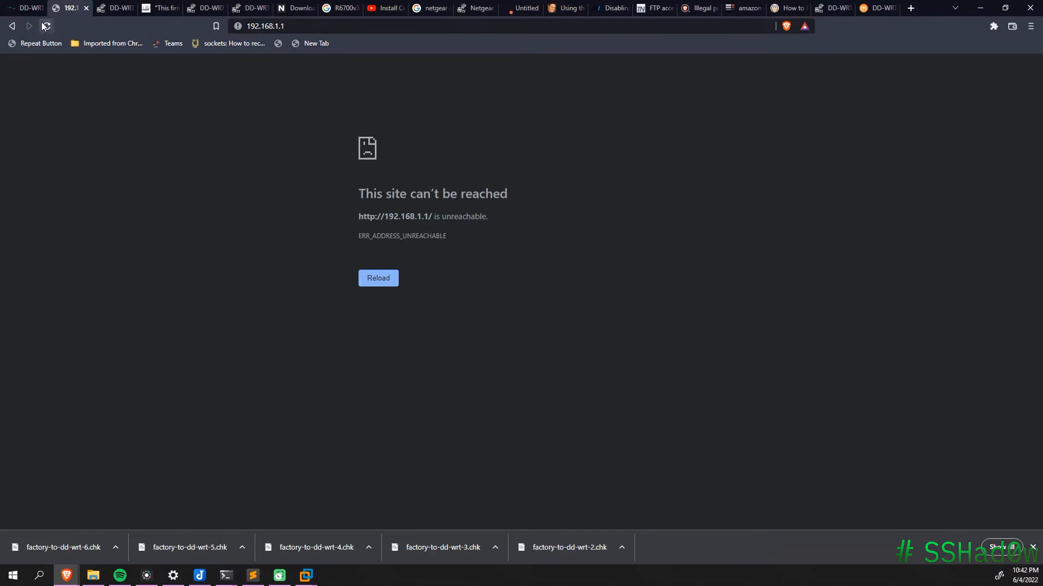
Step: Switch to the 192.168.1.1 tab showing DD-WRT's Router Management page
left_click(45, 26)
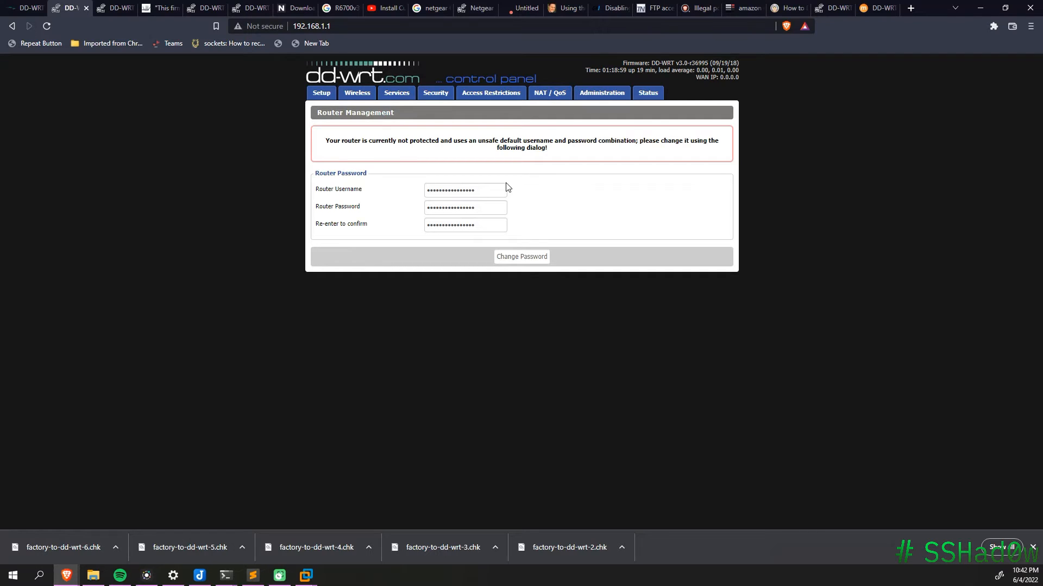
Step: Replace the default router username with a new one, enter and confirm a new password, and save
double_click(497, 190)
key("BackSpace")
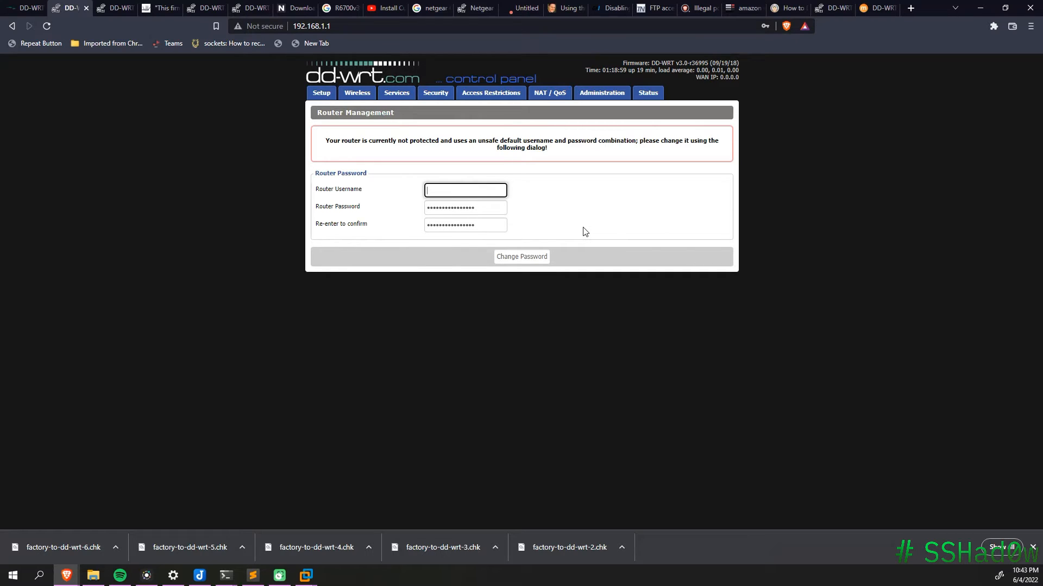
type("•••••••")
key("Tab")
type("•••••••")
key("Tab")
type("••••••")
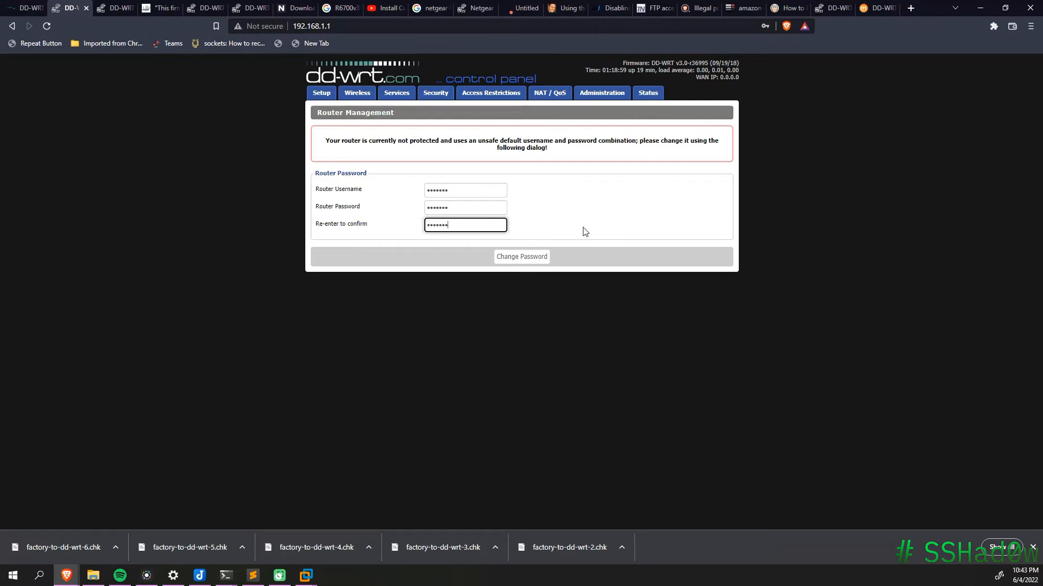
left_click(541, 257)
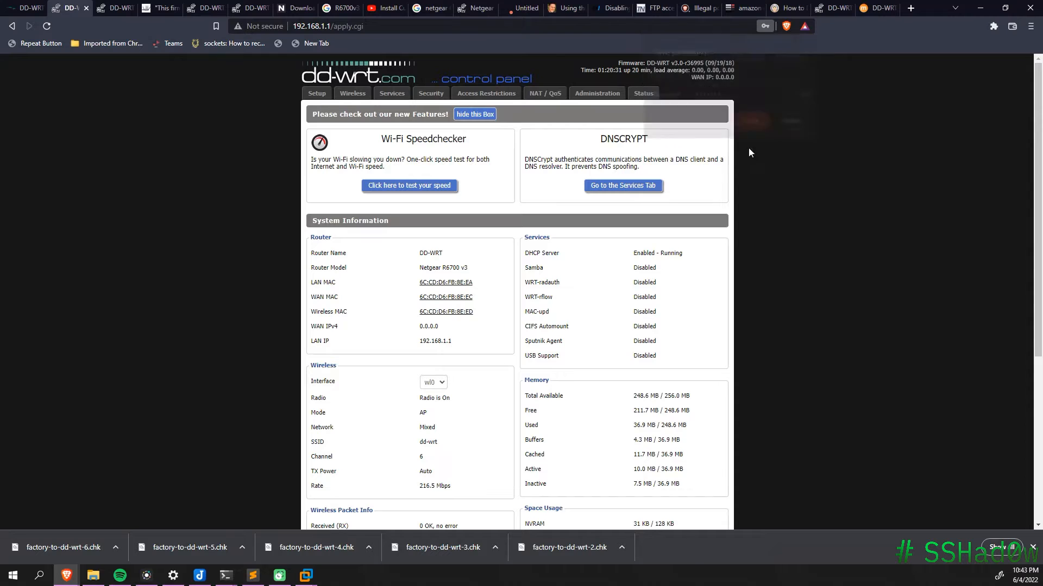
Step: Scroll the Management page and dismiss the new-features announcement box
scroll(767, 326, "down", 5)
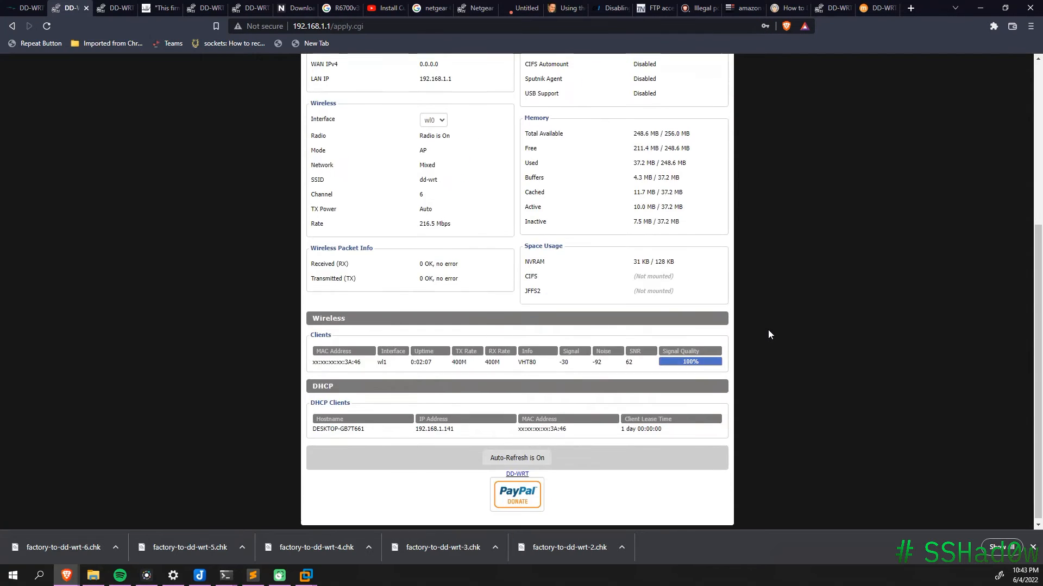
scroll(768, 334, "up", 5)
scroll(768, 329, "down", 5)
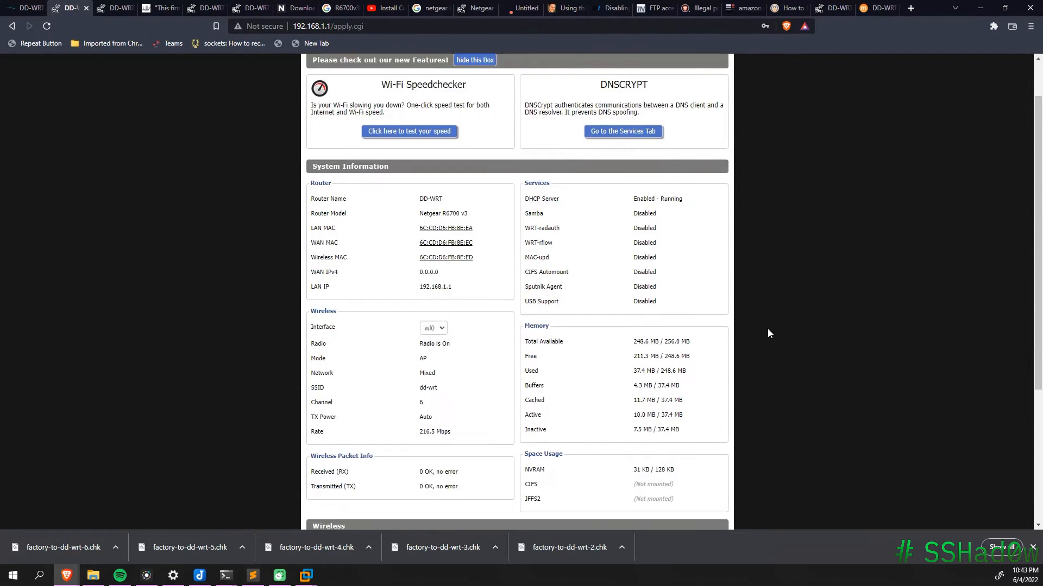
scroll(758, 391, "up", 5)
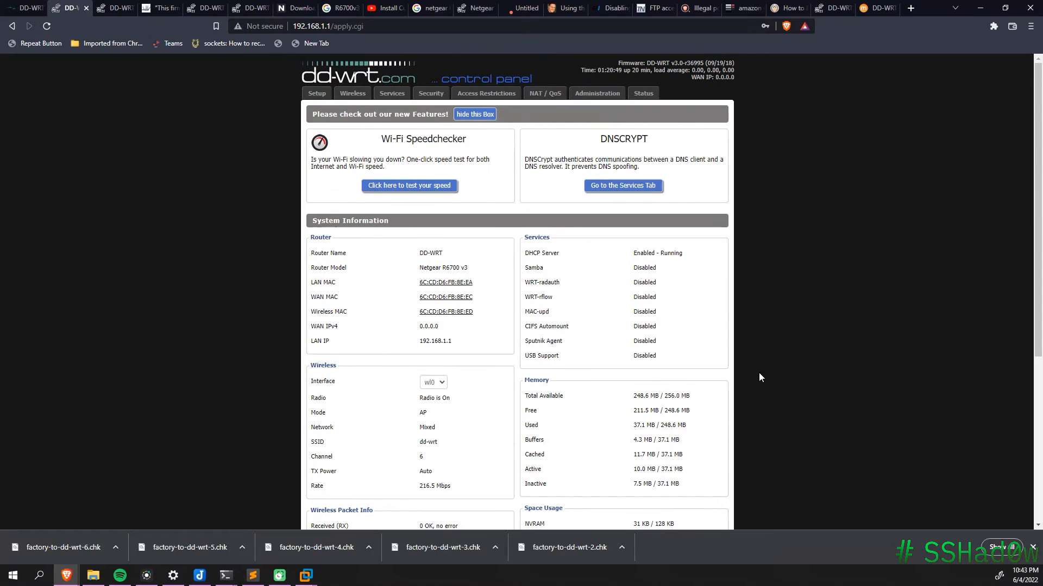
left_click(474, 116)
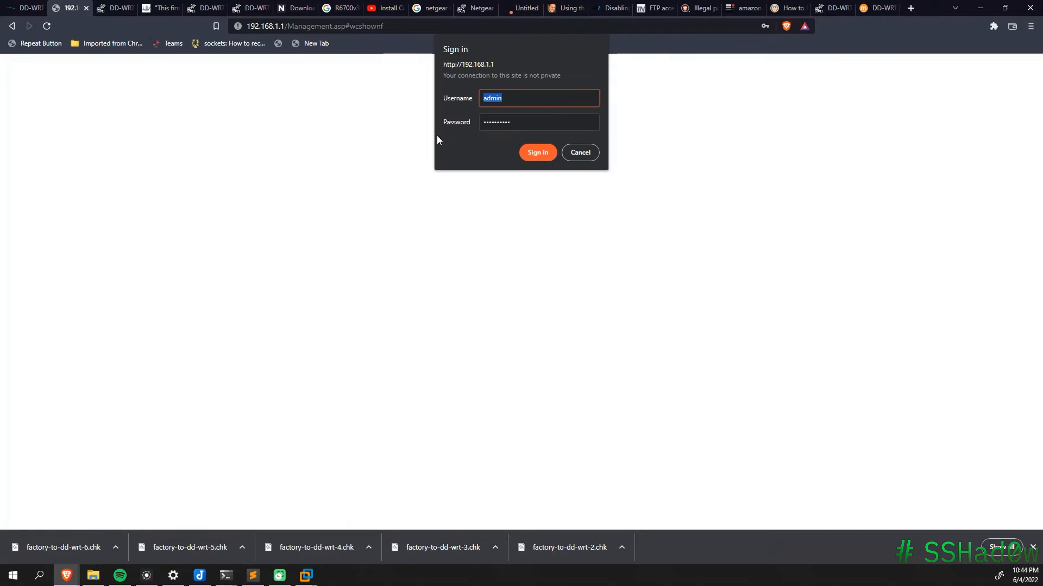
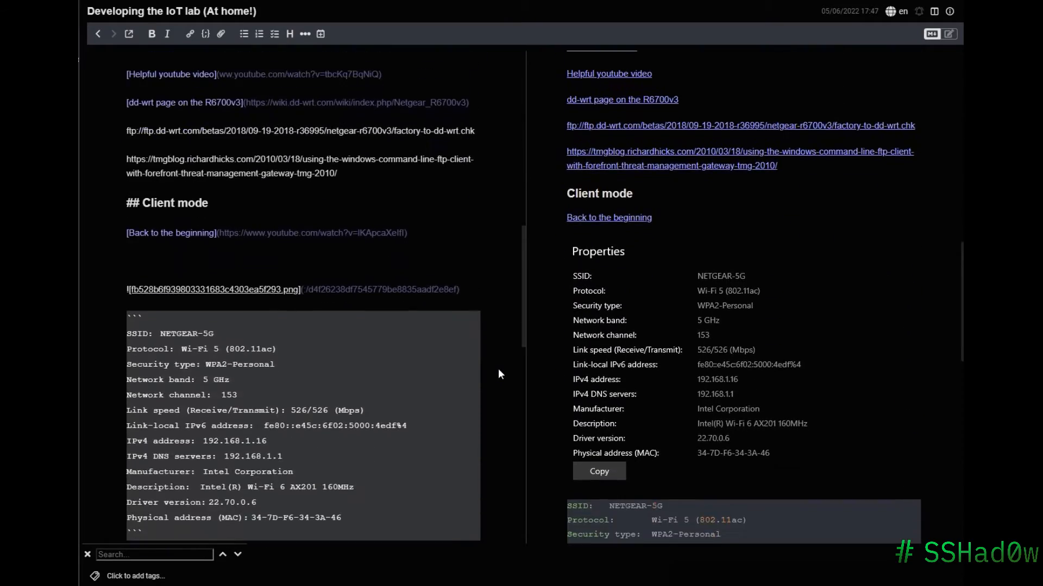
Step: Scroll the Joplin IoT lab note down to the repeater-mode research under 'Linking routers'
scroll(499, 369, "down", 7)
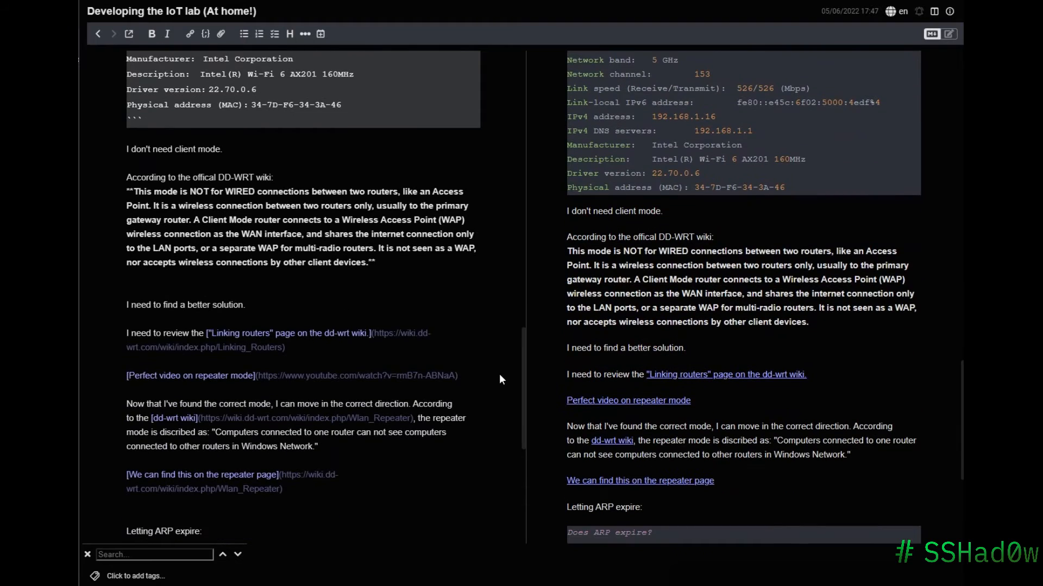
scroll(500, 378, "down", 2)
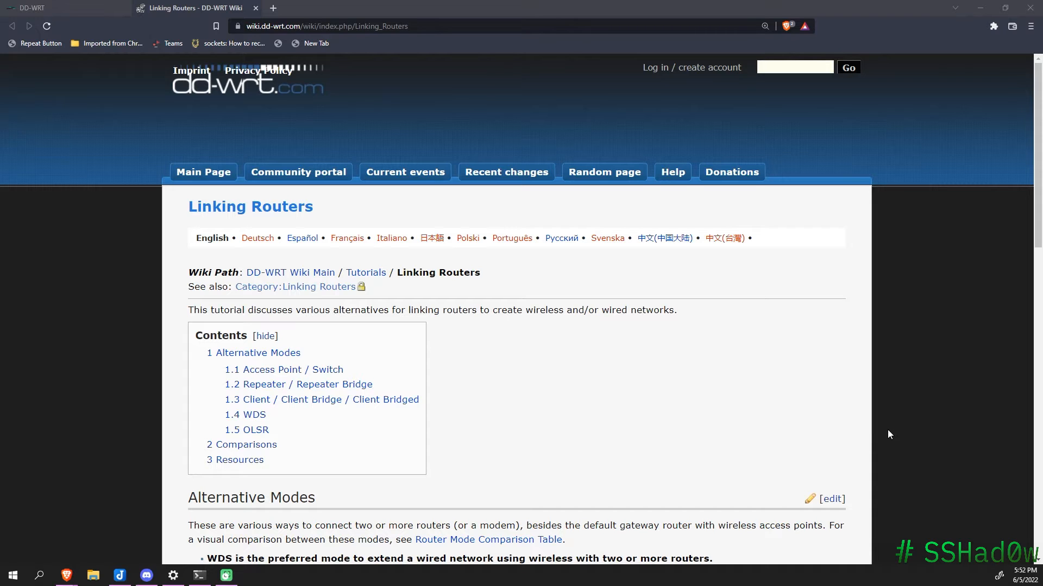
Step: Highlight the wiki's Repeater vs Repeater Bridge descriptions of how clients and subnets are handled
scroll(858, 454, "down", 3)
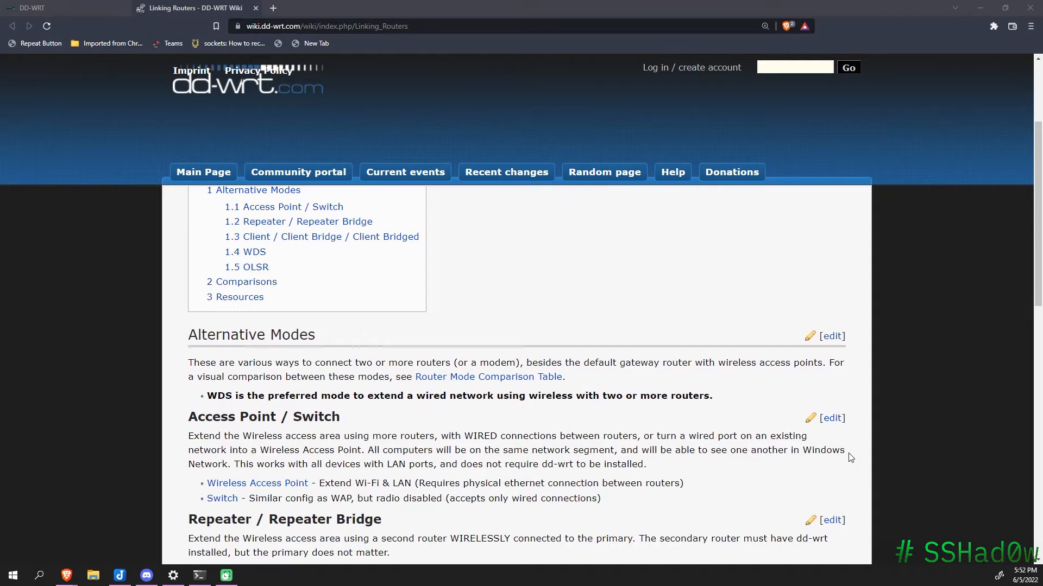
scroll(850, 456, "down", 1)
scroll(733, 444, "down", 2)
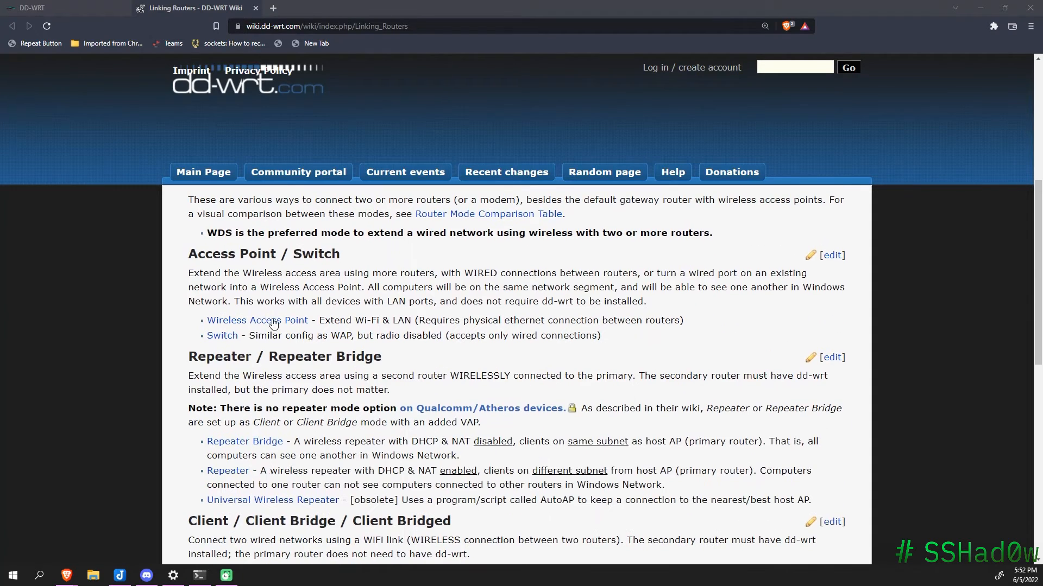
left_click_drag(179, 265, 344, 262)
scroll(259, 316, "down", 1)
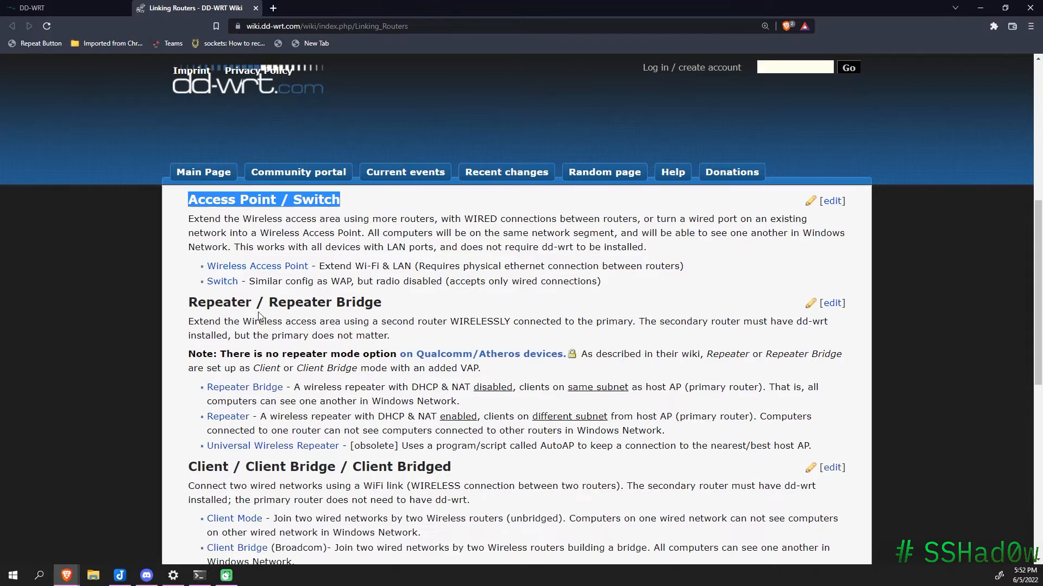
left_click_drag(181, 302, 372, 301)
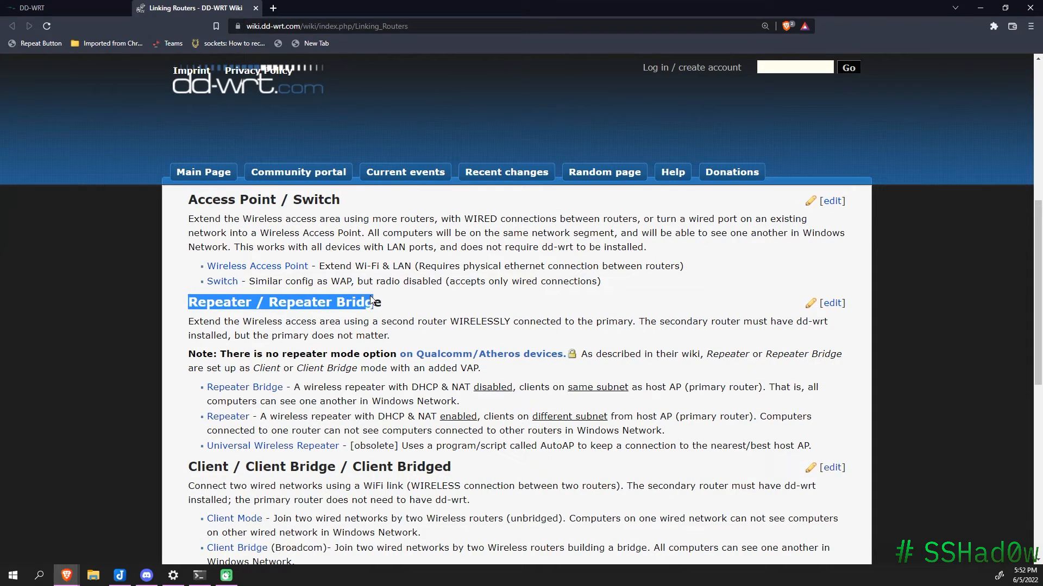
scroll(374, 317, "down", 1)
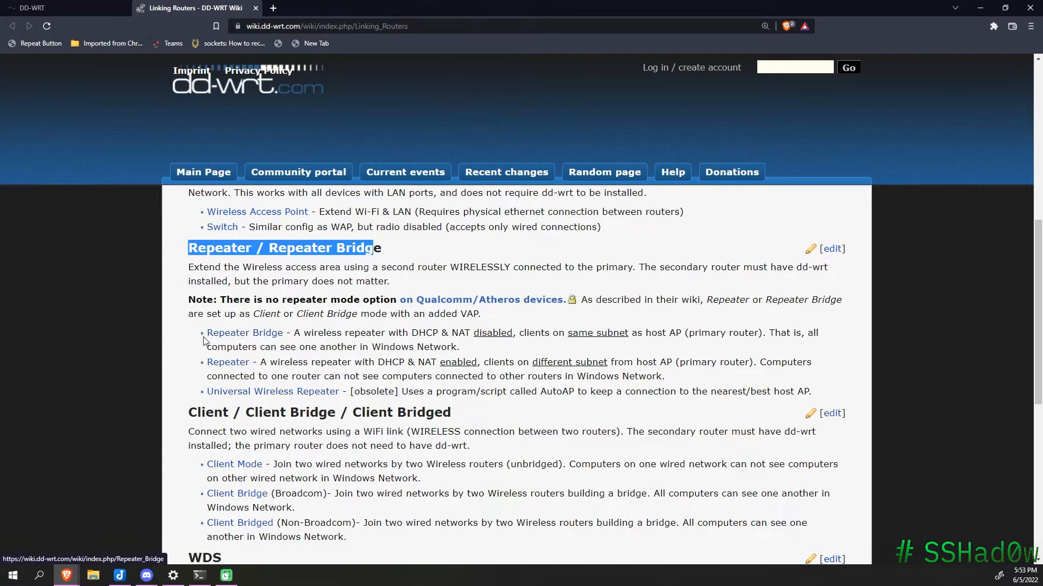
left_click_drag(305, 334, 629, 336)
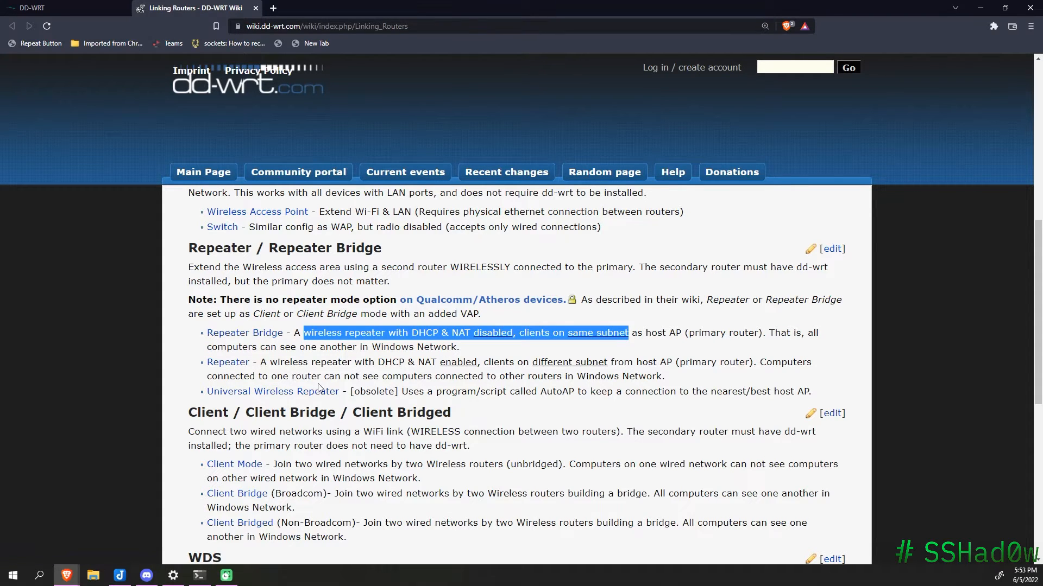
left_click_drag(272, 377, 665, 376)
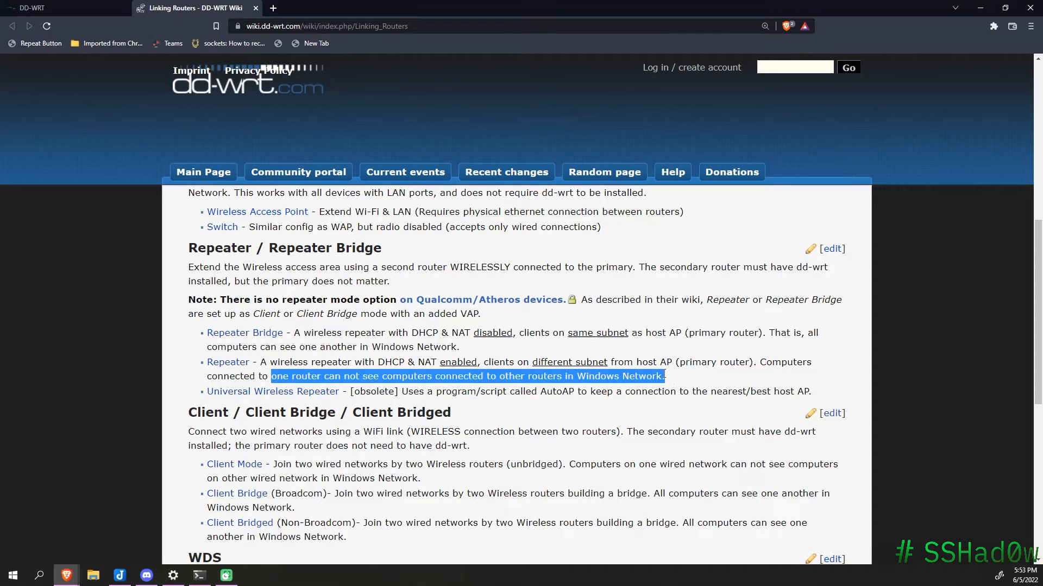
Step: Open the Wlan Repeater wiki article and read down through it
left_click(224, 366)
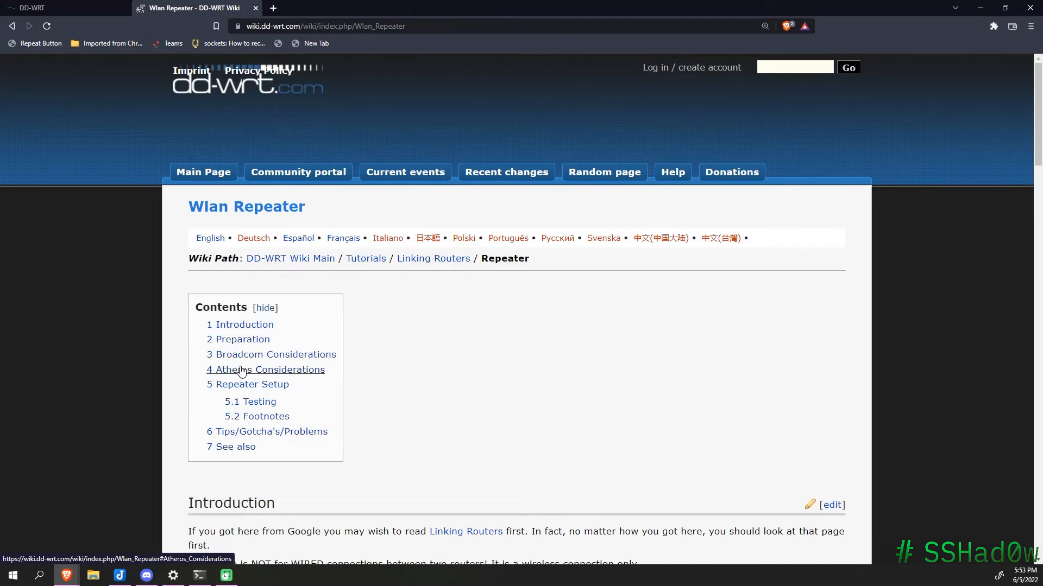
scroll(530, 426, "down", 3)
scroll(549, 423, "down", 1)
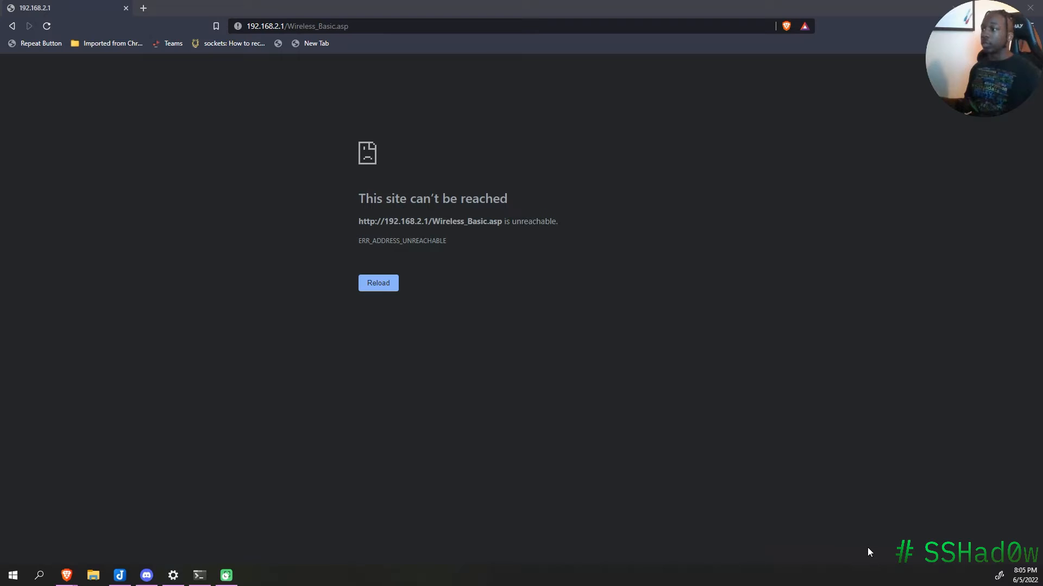
Step: Retry the 192.168.2.1 page, then load the router at 192.168.1.1 after it times out
key("F5")
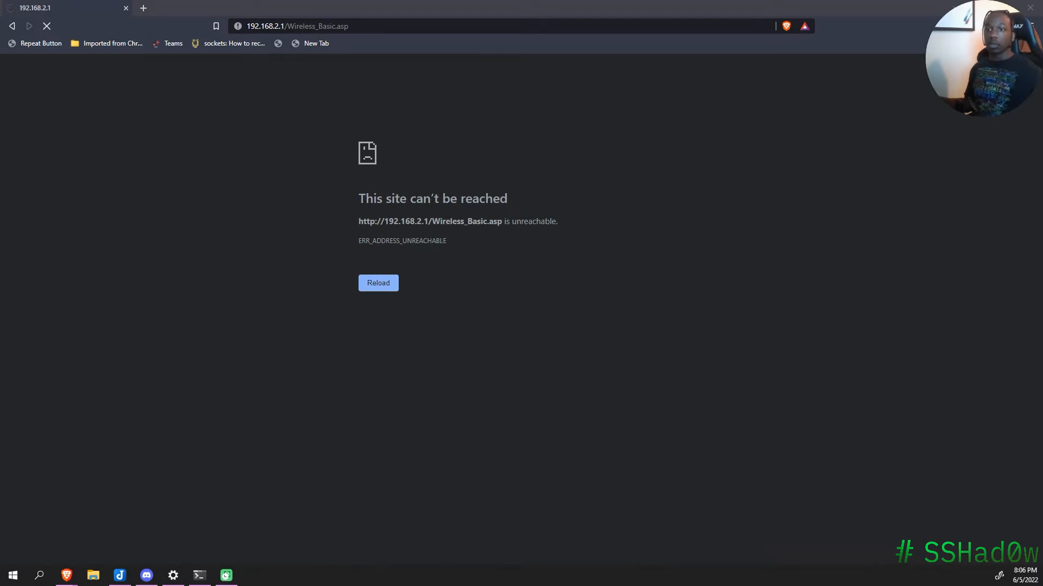
left_click(379, 285)
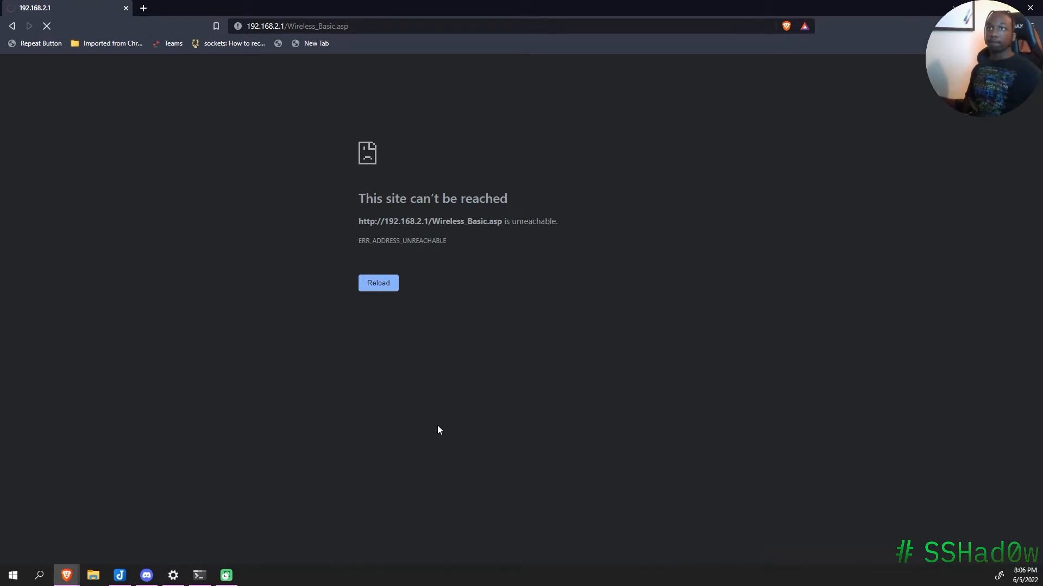
left_click_drag(348, 26, 285, 28)
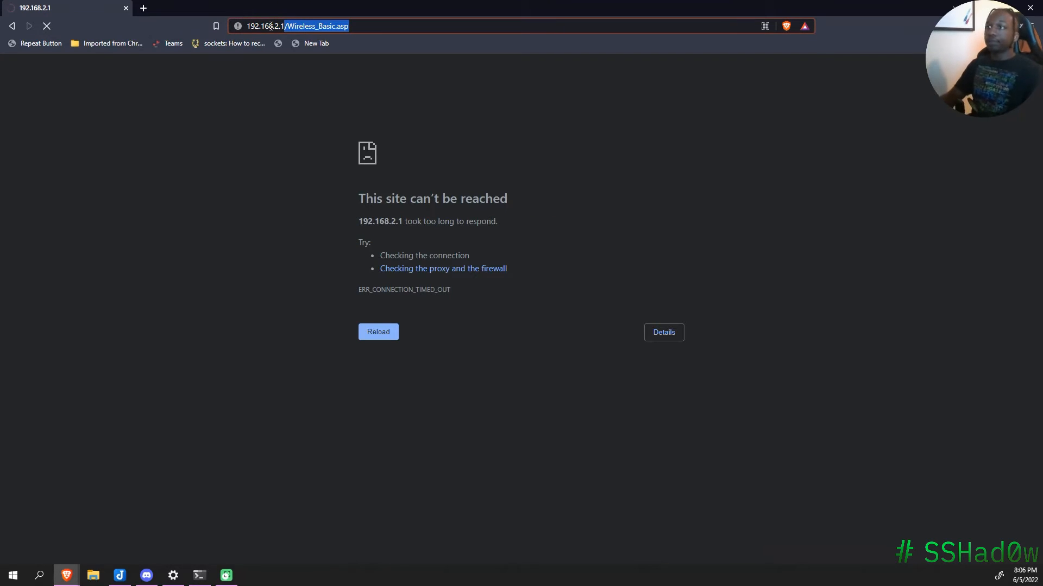
key("BackSpace")
key("Left")
key("Left")
key("BackSpace")
type("1")
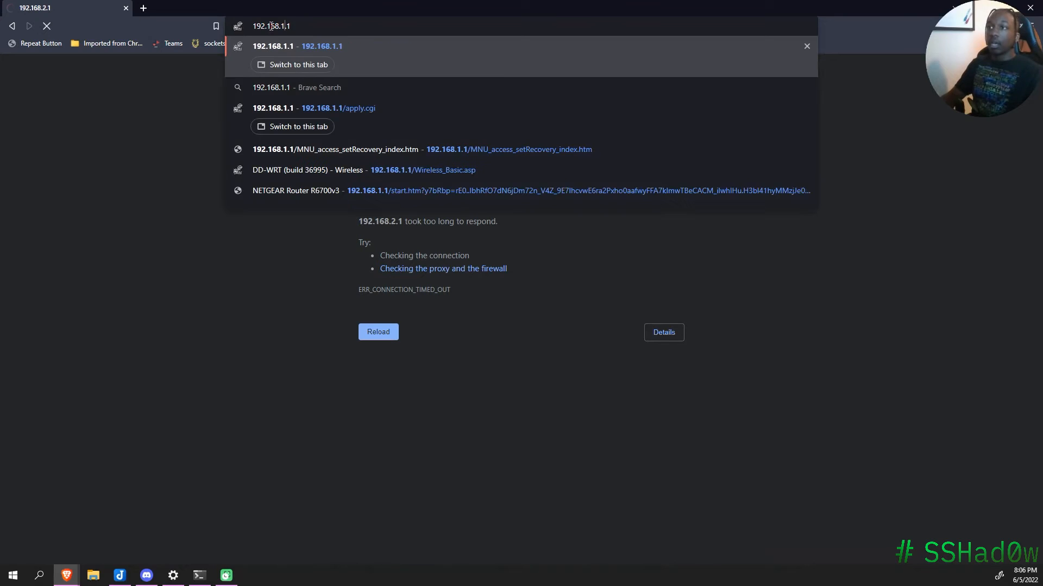
key("Return")
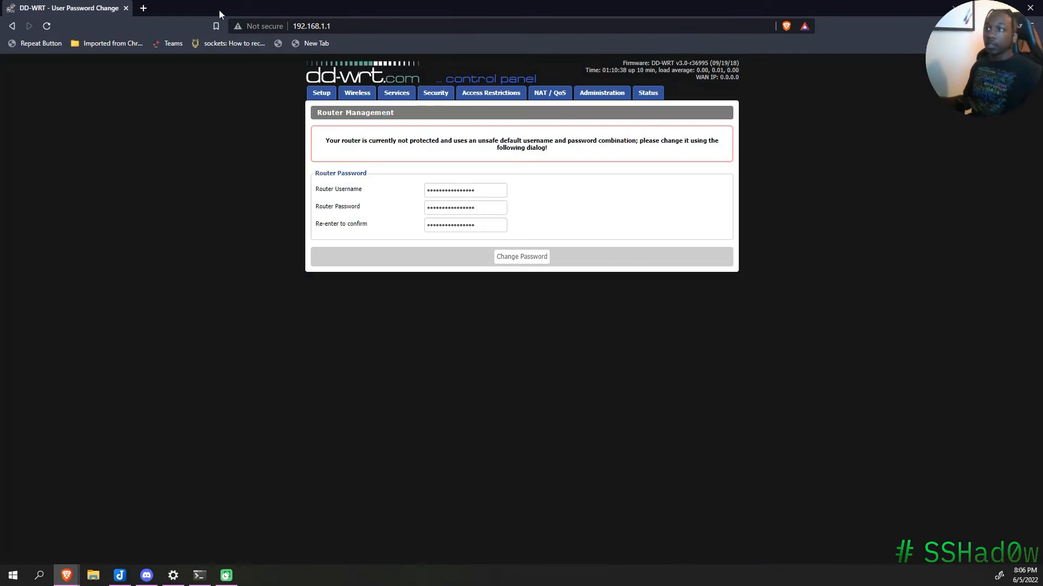
Step: Save a new router username and confirmed password, declining the browser's save-password offer, then go to Wireless
left_click(452, 190)
key("ctrl+a")
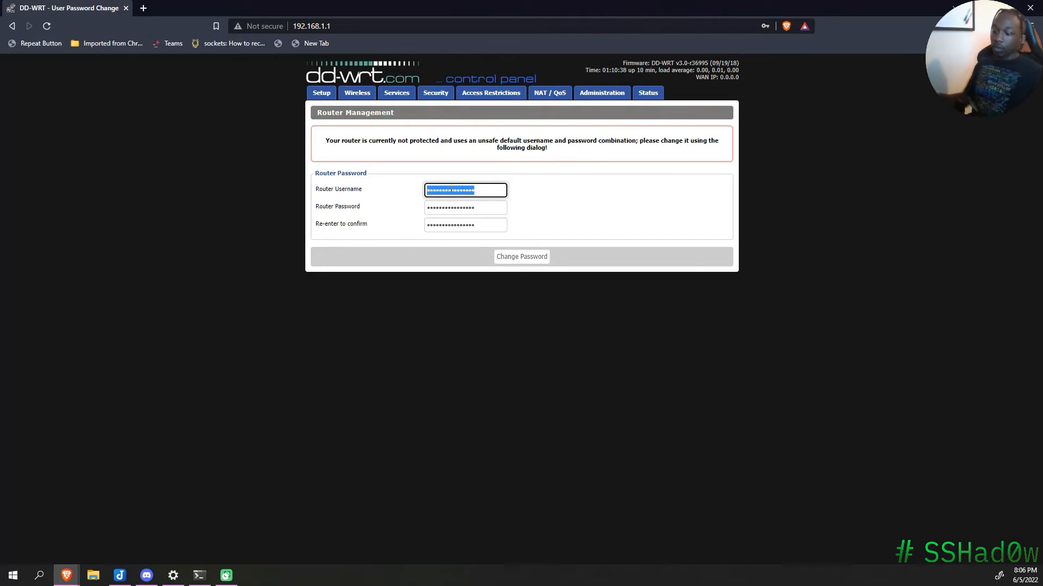
type("•••")
key("BackSpace")
key("BackSpace")
key("BackSpace")
type("•••••••")
key("Tab")
type("•••••")
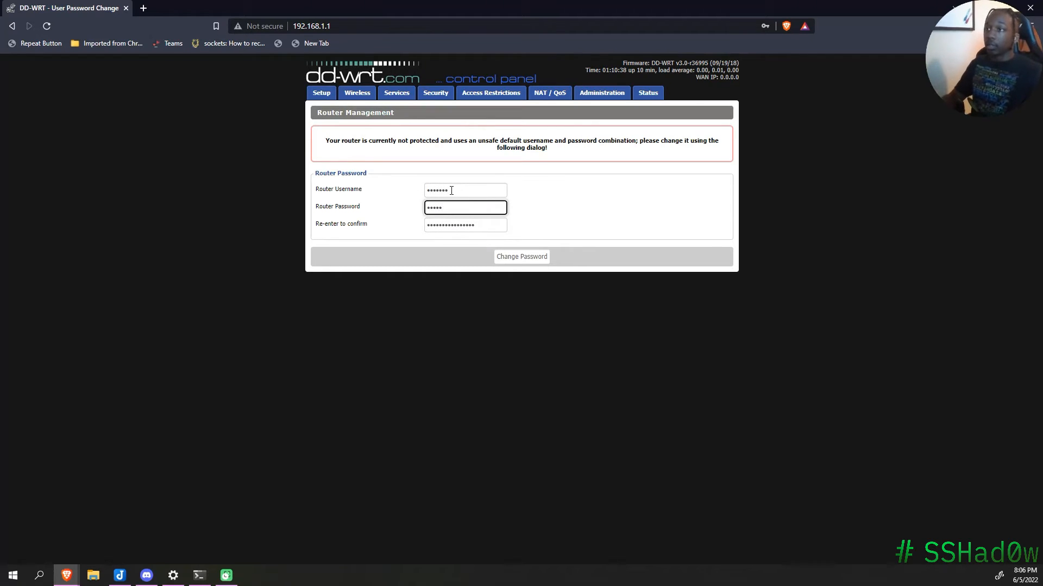
key("Tab")
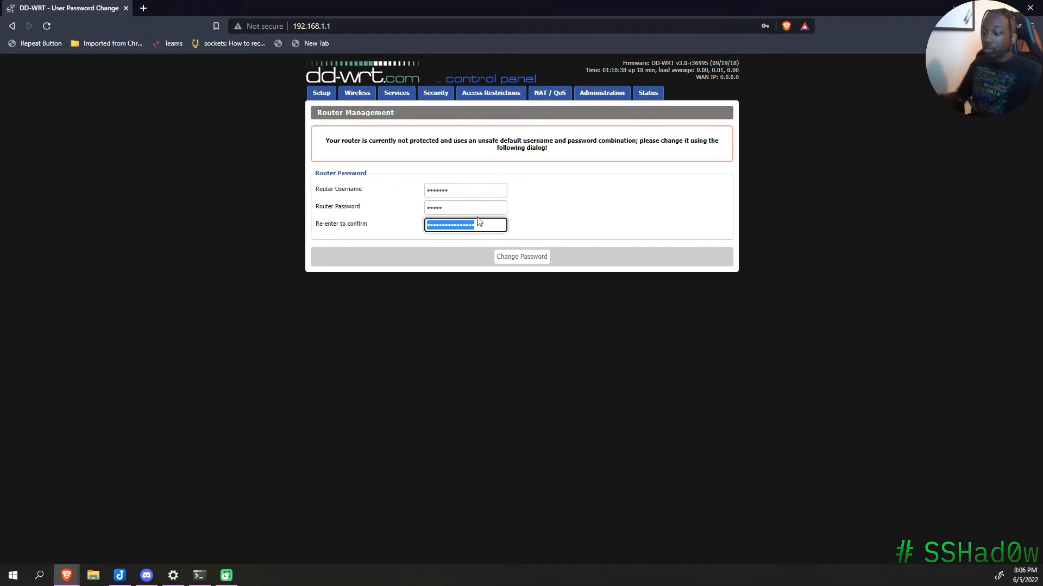
type("•••••")
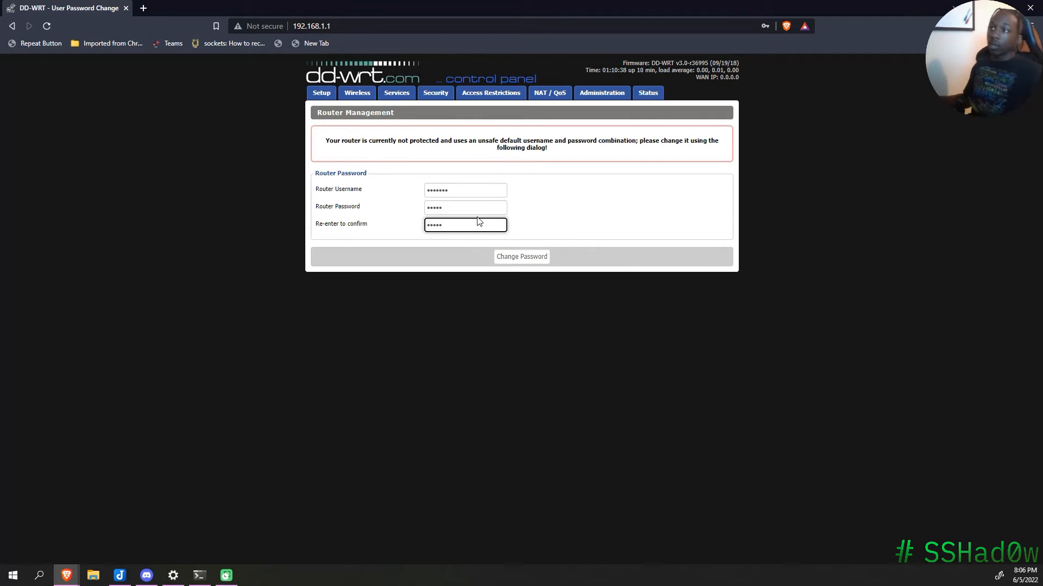
left_click(498, 256)
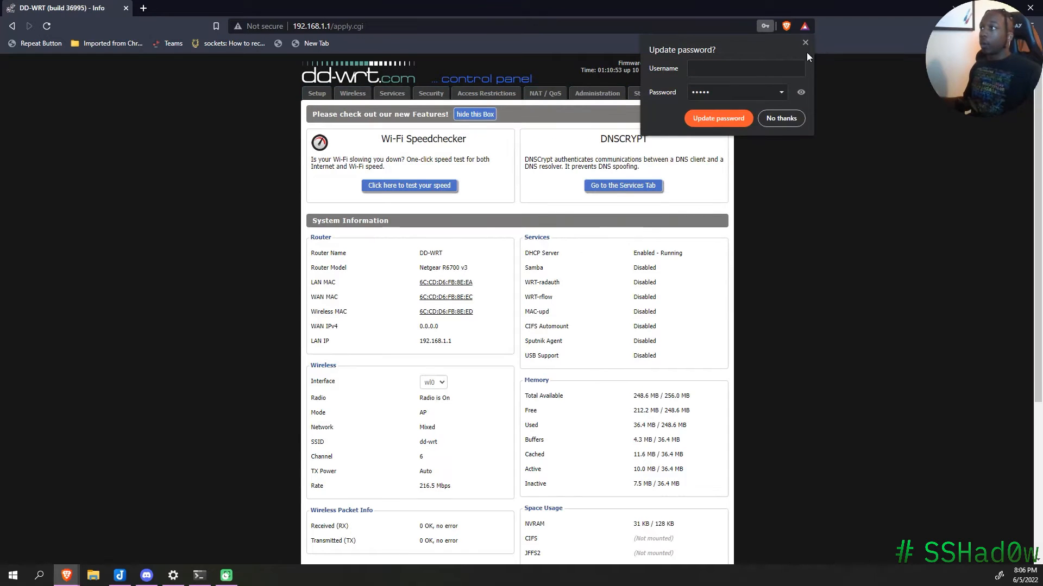
left_click(804, 41)
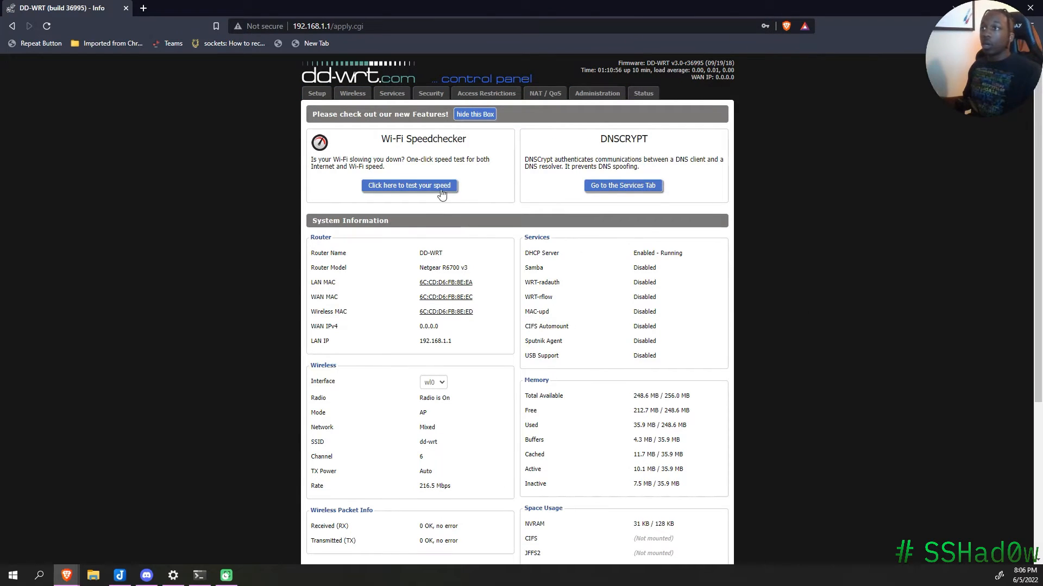
left_click(354, 97)
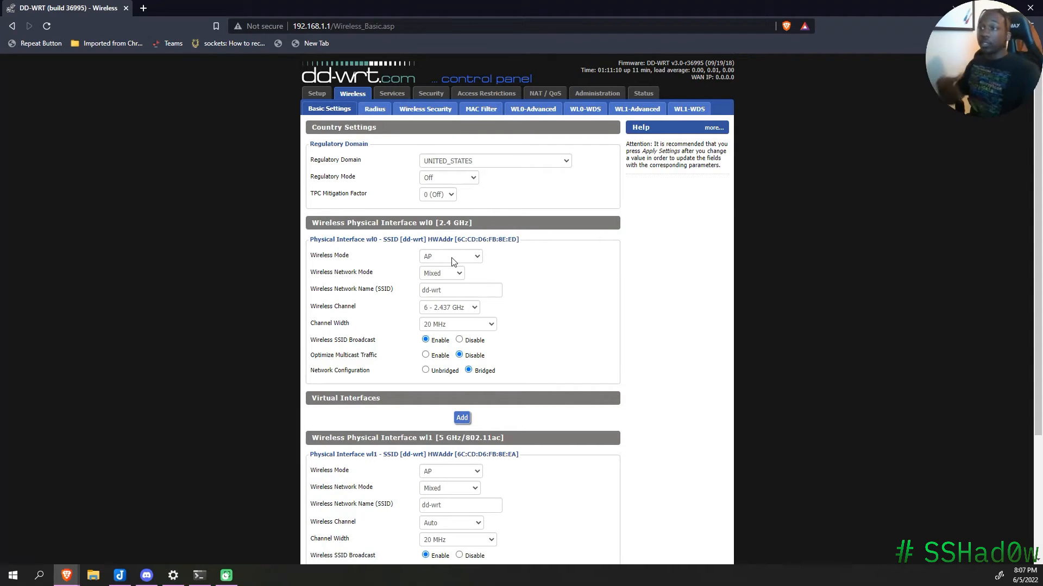
Step: Set the 2.4 GHz radio to Repeater, Mixed mode, SSID NETGEAR, channel 6 - 2.437 GHz
left_click(452, 257)
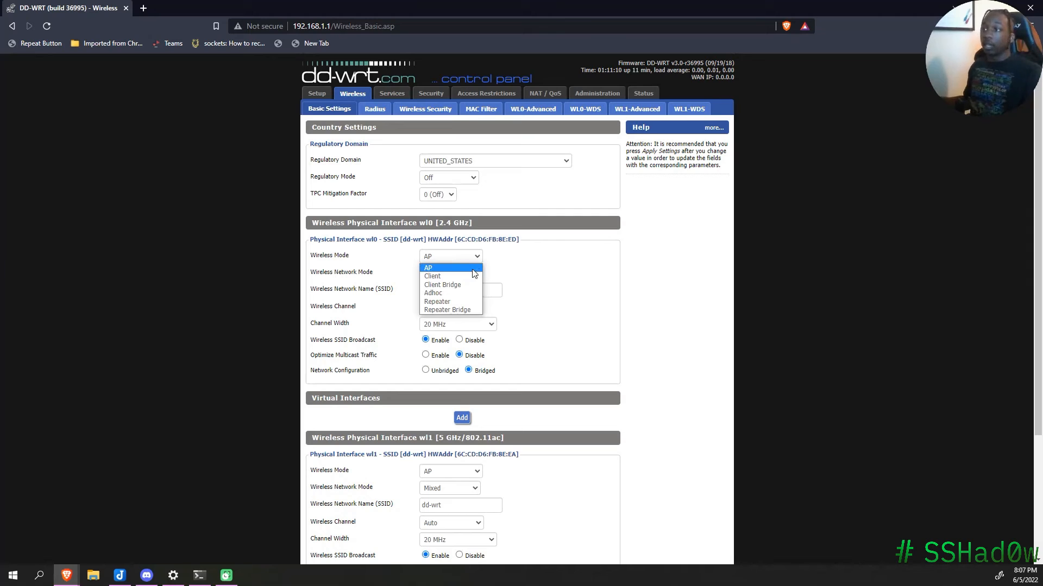
left_click(446, 304)
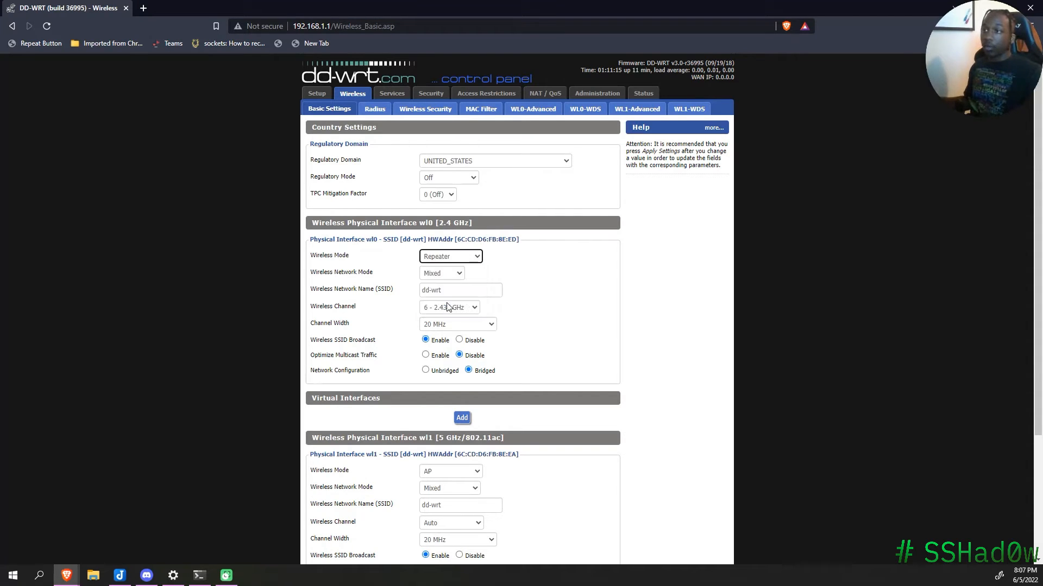
left_click(455, 257)
left_click(564, 271)
left_click(456, 274)
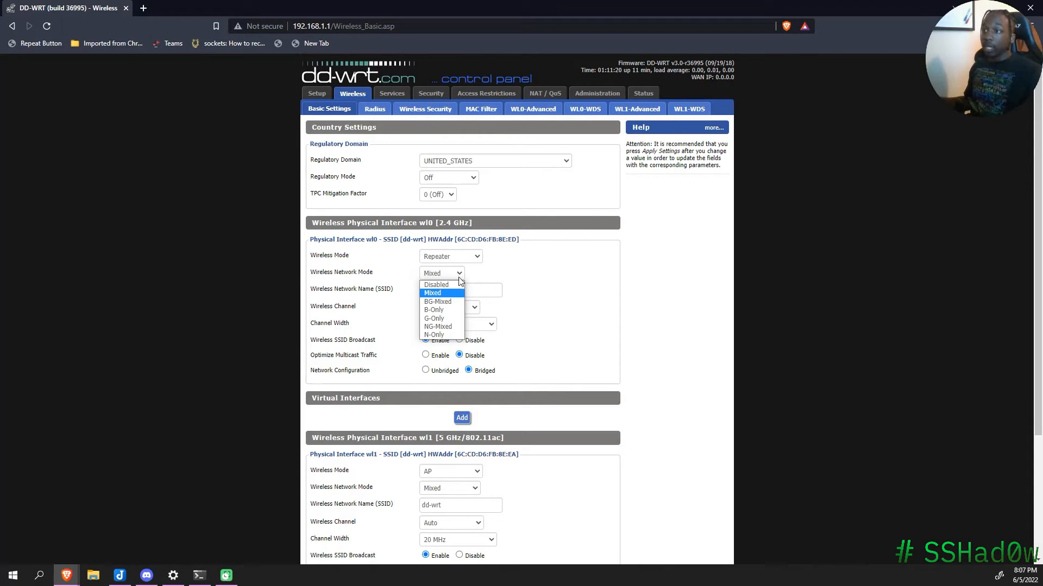
left_click(510, 281)
left_click_drag(480, 296, 422, 301)
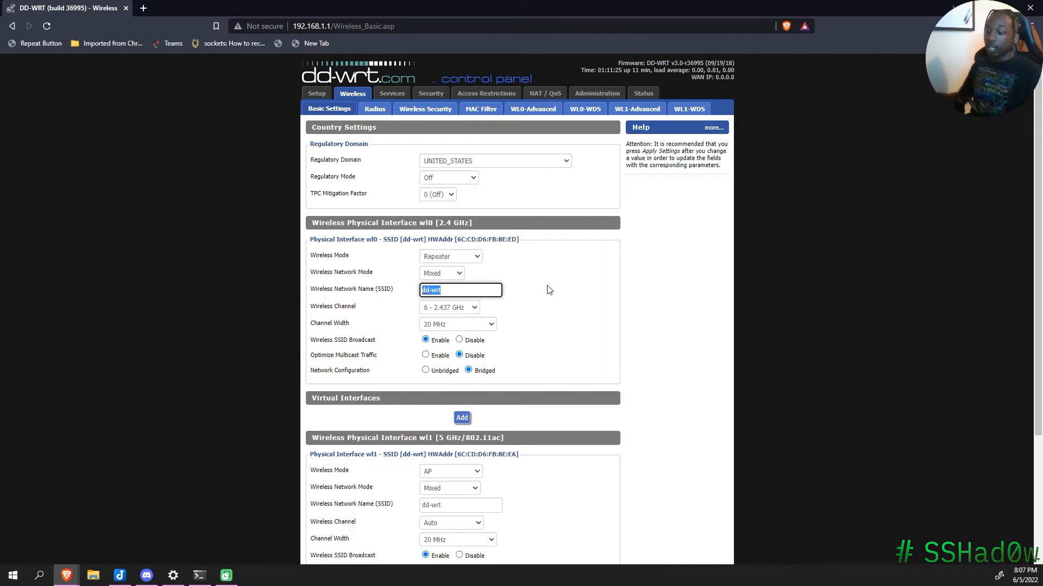
type("NE")
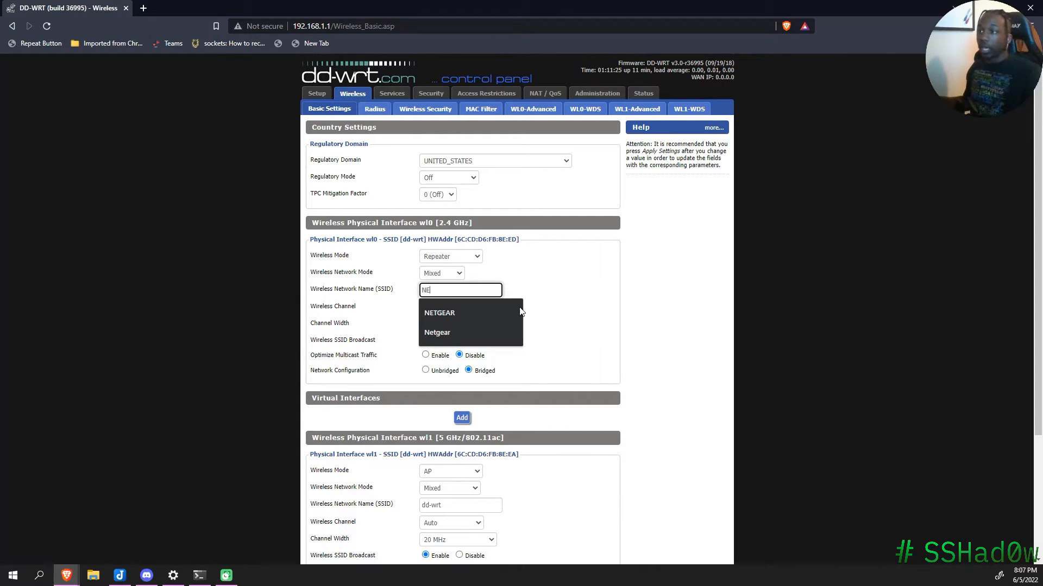
left_click(501, 313)
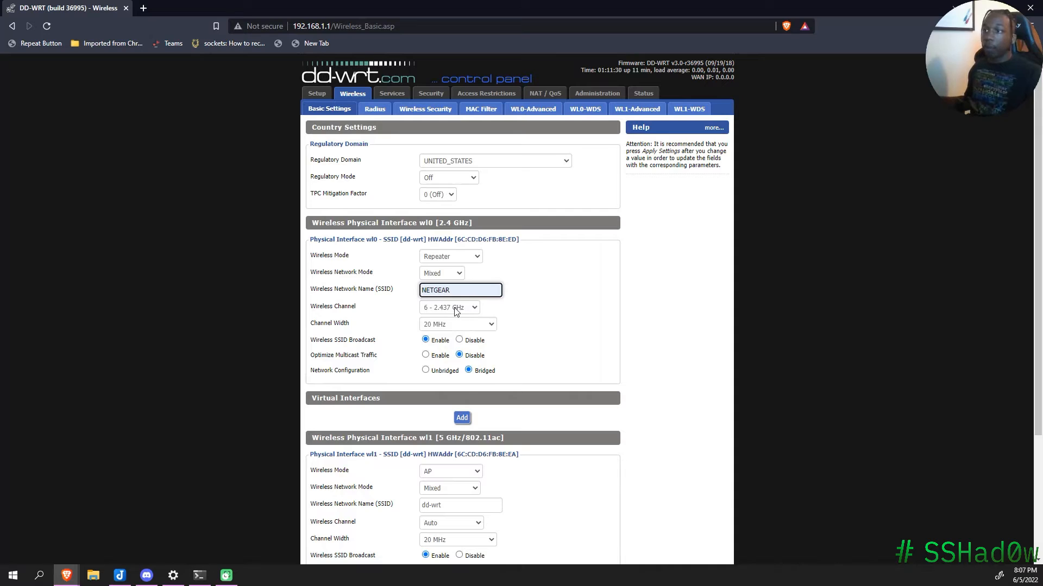
left_click(455, 309)
left_click(459, 309)
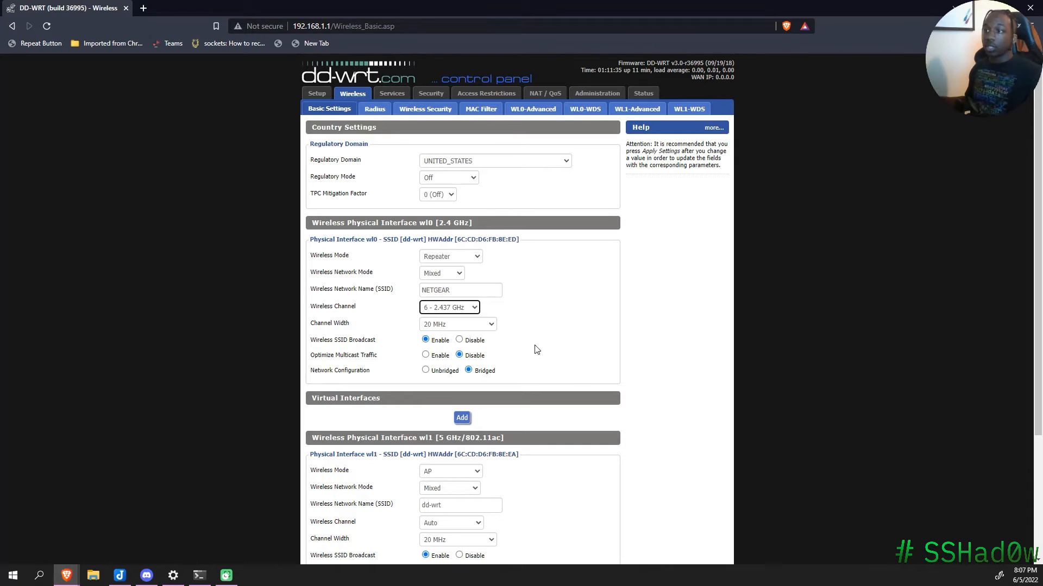
Step: Add a virtual interface under the 2.4 GHz radio's Virtual Interfaces
scroll(575, 384, "down", 2)
scroll(575, 384, "down", 1)
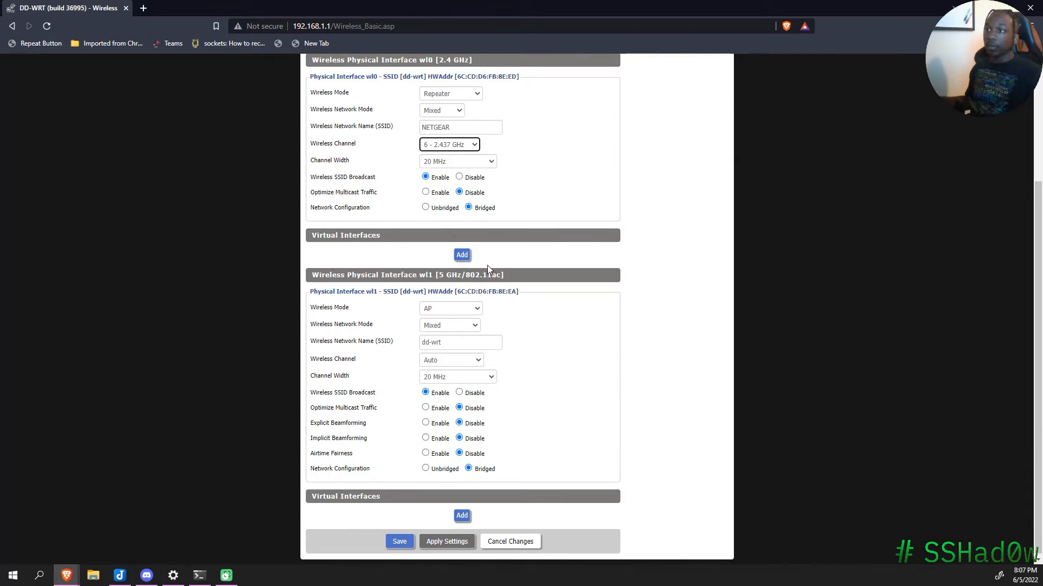
left_click(459, 260)
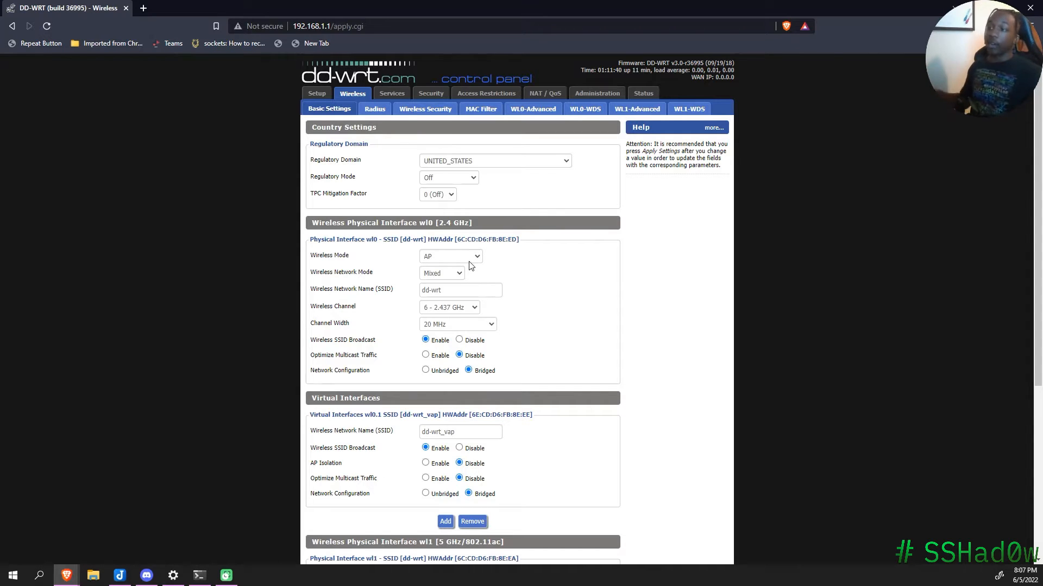
Step: Change the wl0.1 virtual interface SSID to SSHad0wnet and save
scroll(601, 359, "down", 4)
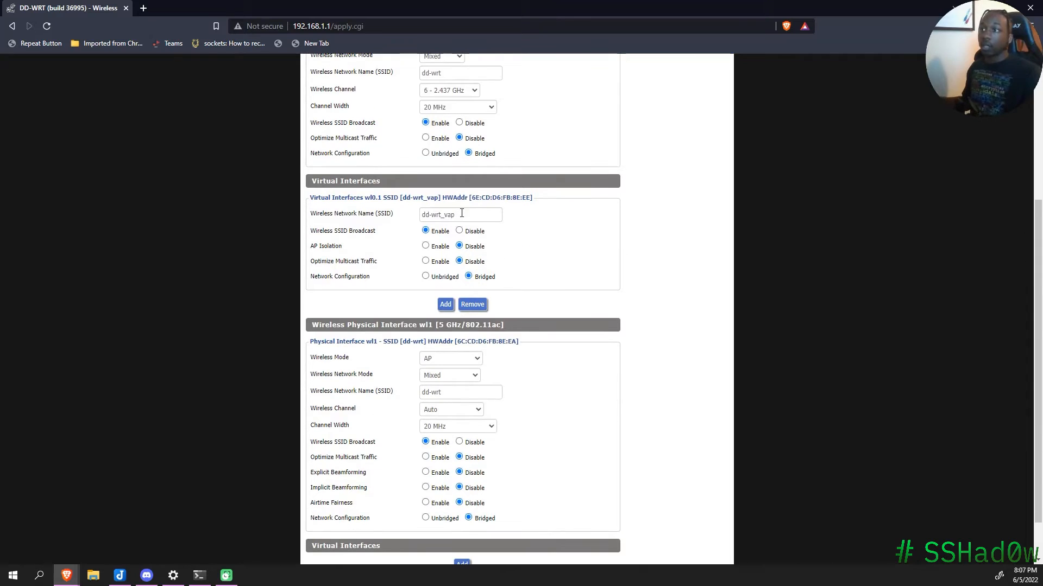
triple_click(462, 214)
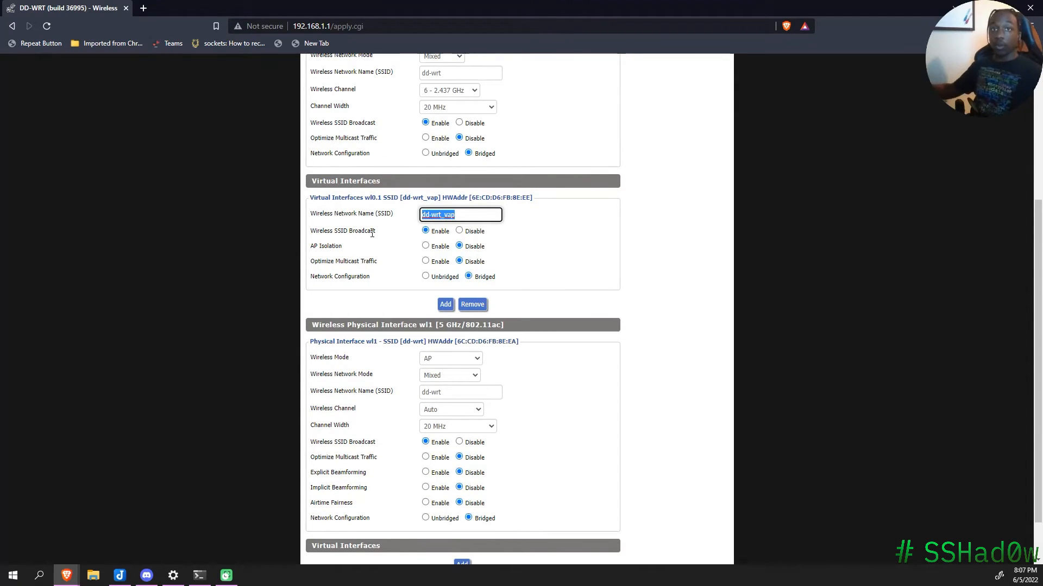
type("S")
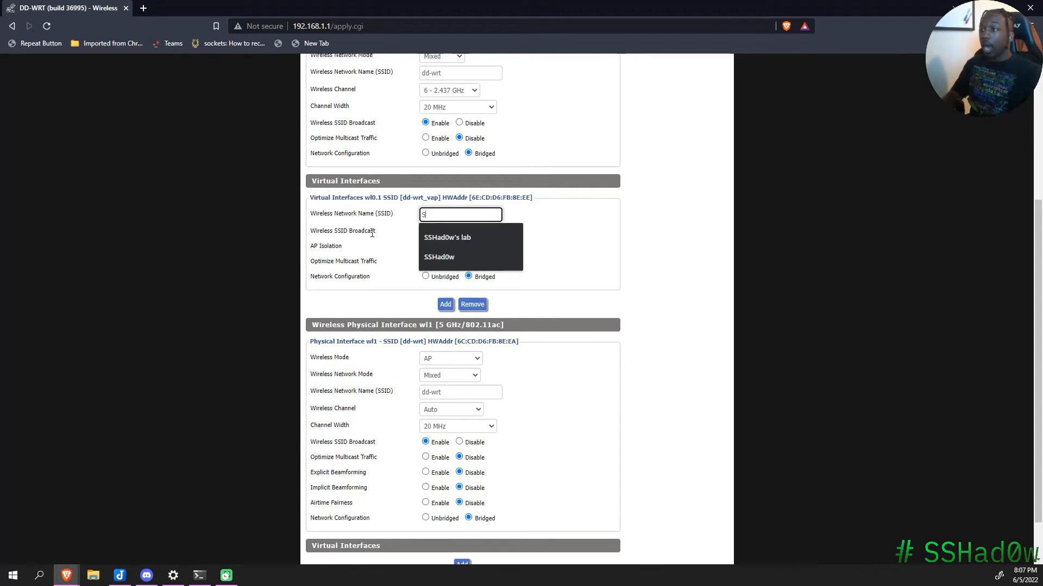
type("SHad0w")
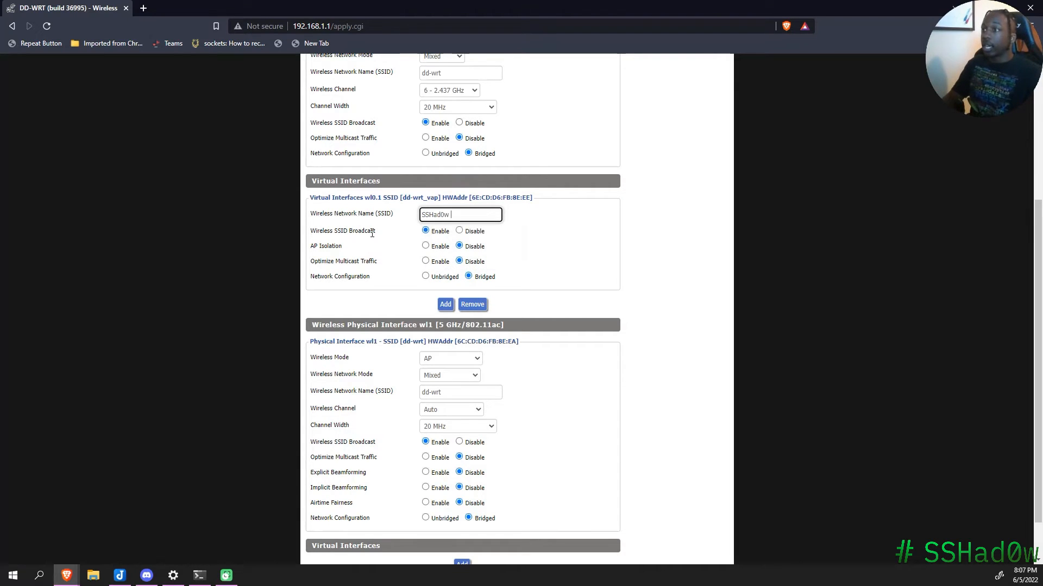
key("BackSpace")
type("net")
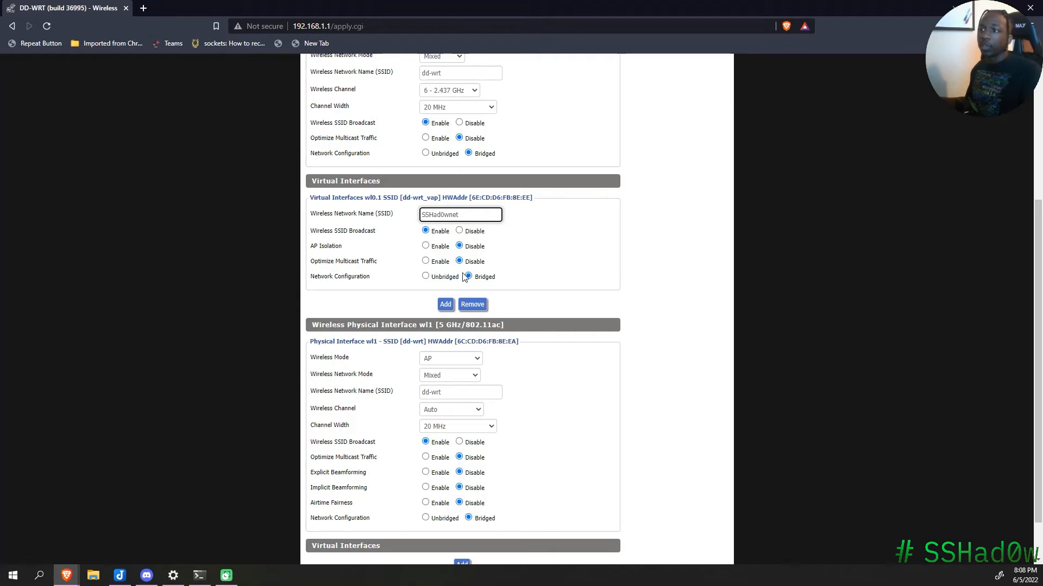
scroll(477, 385, "down", 1)
left_click(399, 540)
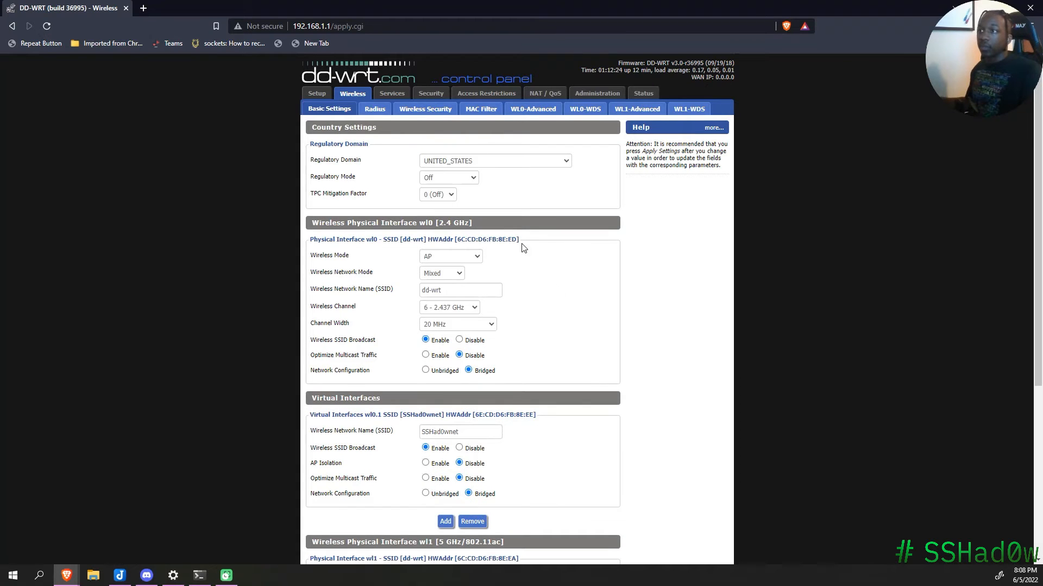
Step: Enter new WPA2 shared keys for the 2.4 GHz and 5 GHz radios and save
left_click(425, 109)
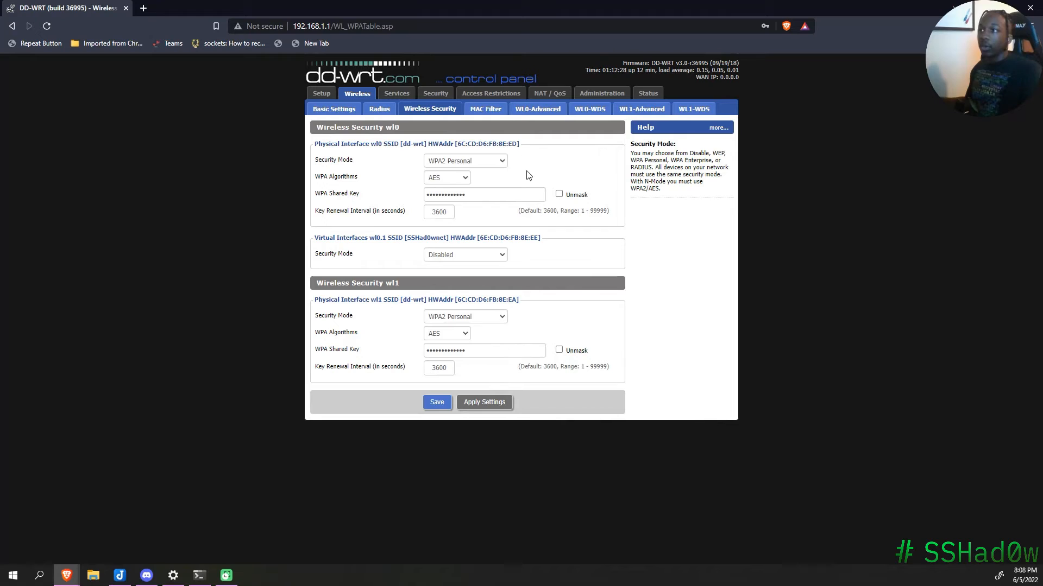
double_click(506, 195)
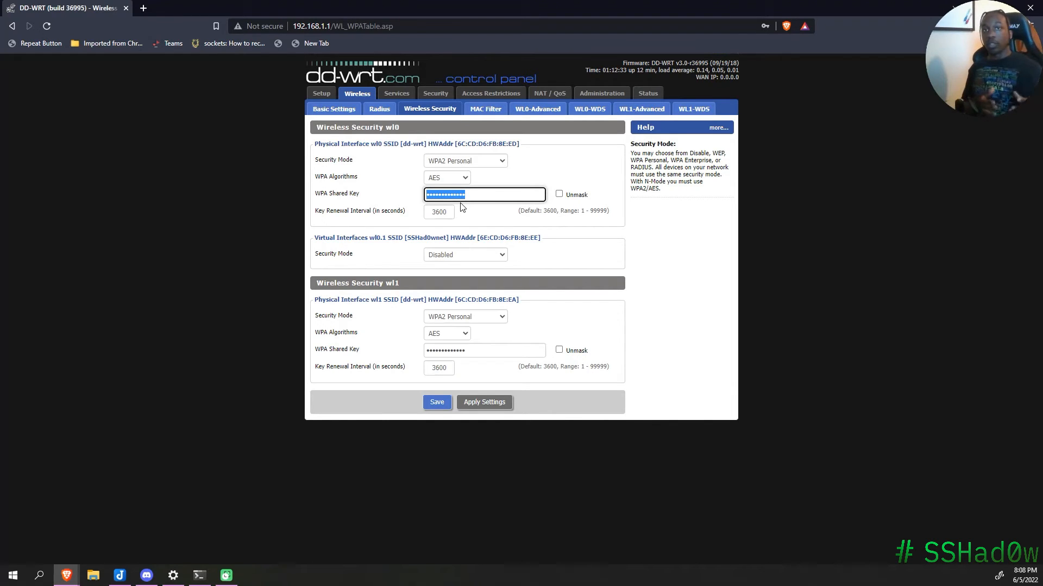
type("a••••••")
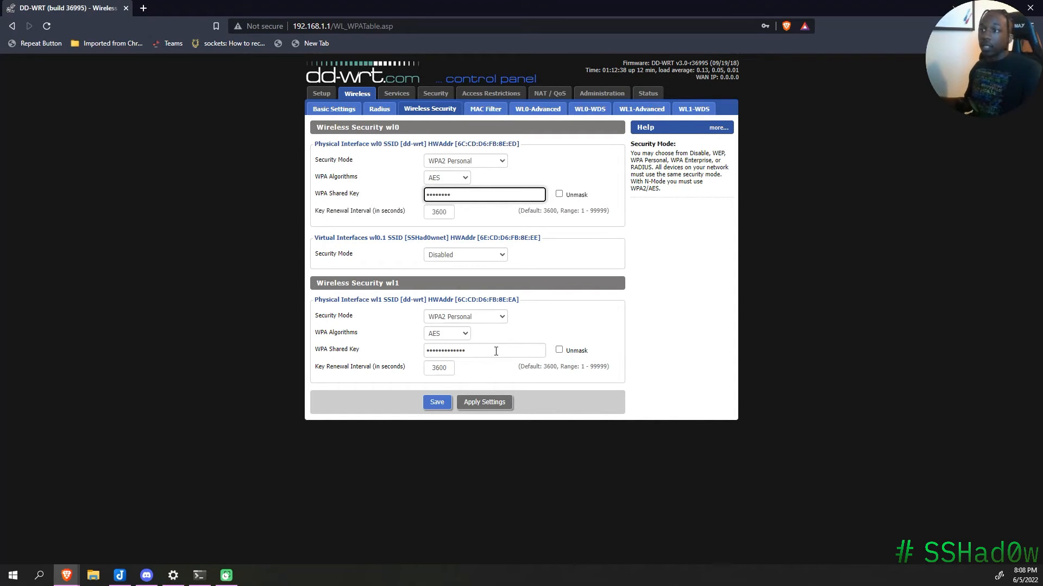
double_click(496, 351)
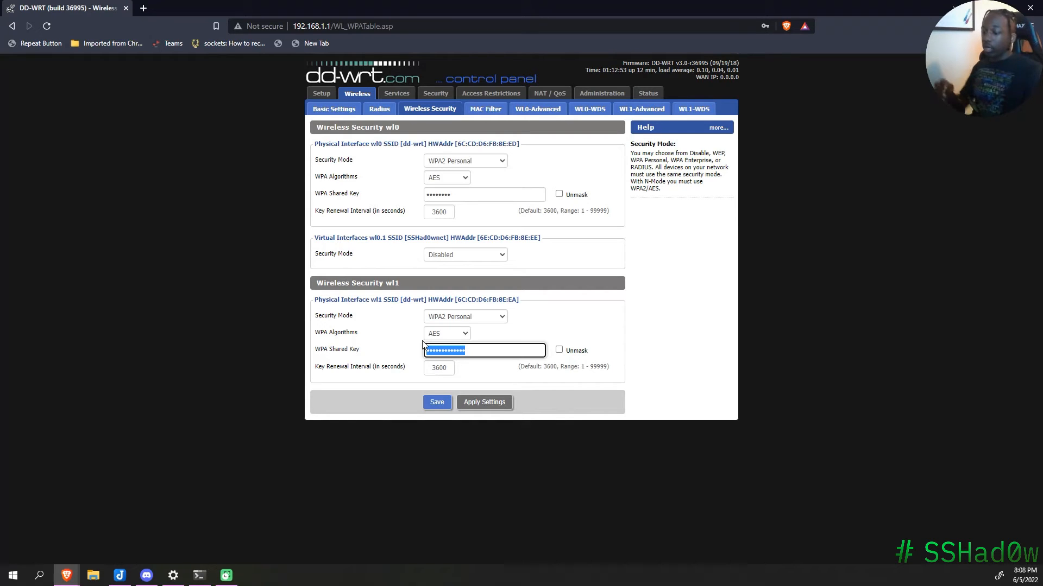
type("•••••")
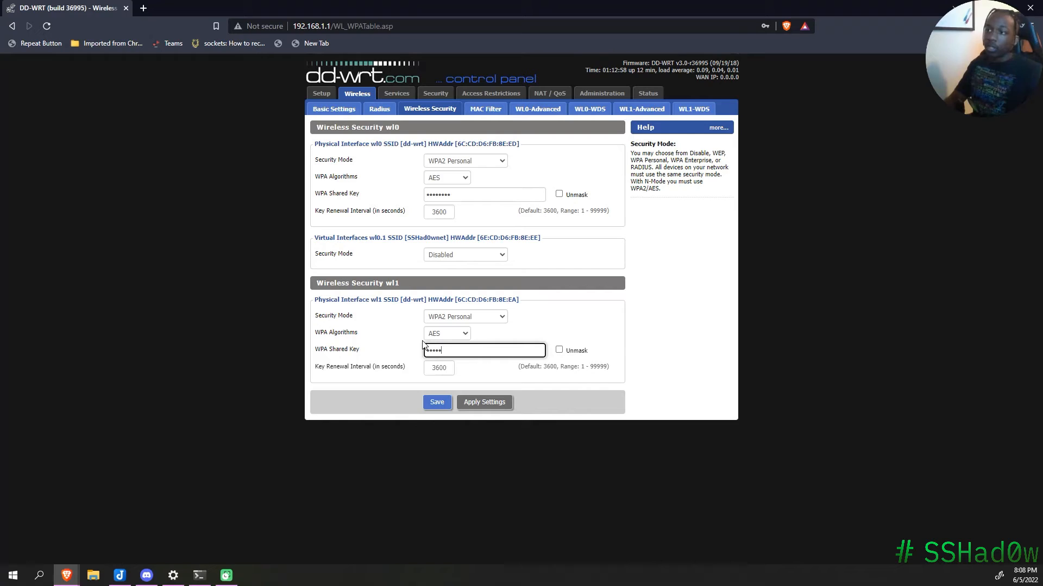
type("••••••")
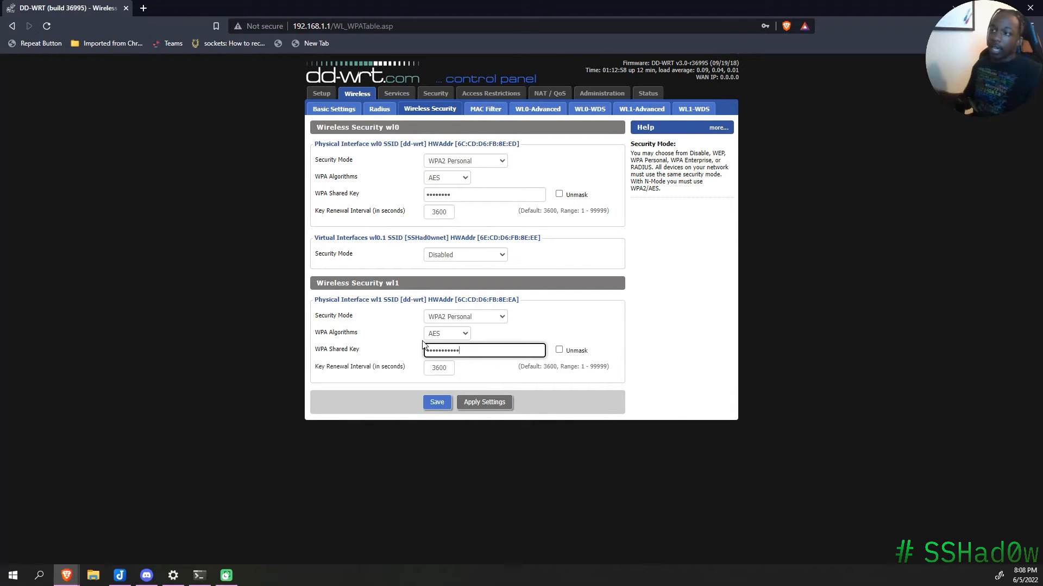
left_click(440, 402)
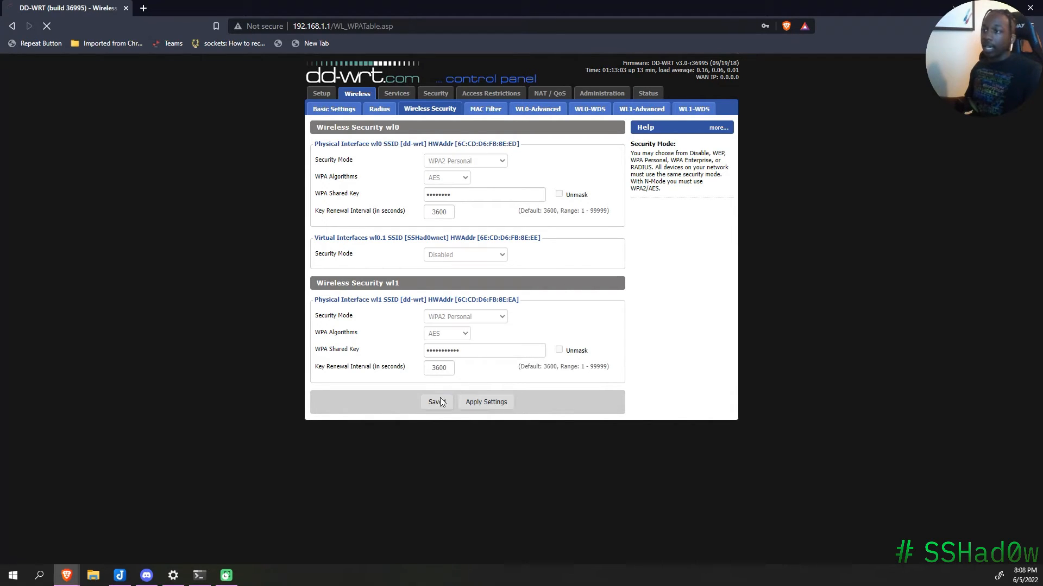
Step: Re-enter a valid 5 GHz shared key after the invalid-key warning and save it
left_click_drag(466, 351, 397, 346)
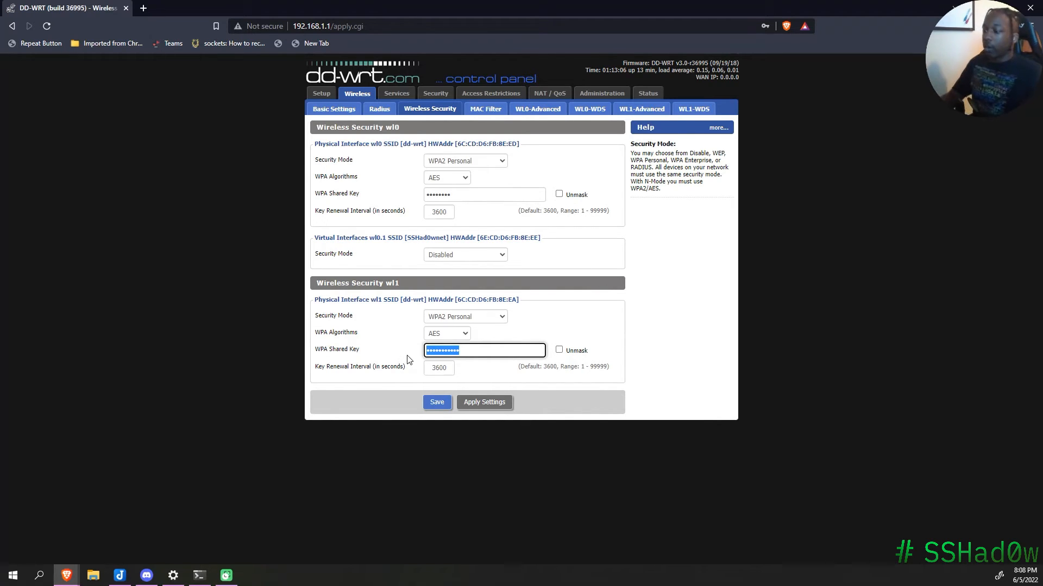
key("BackSpace")
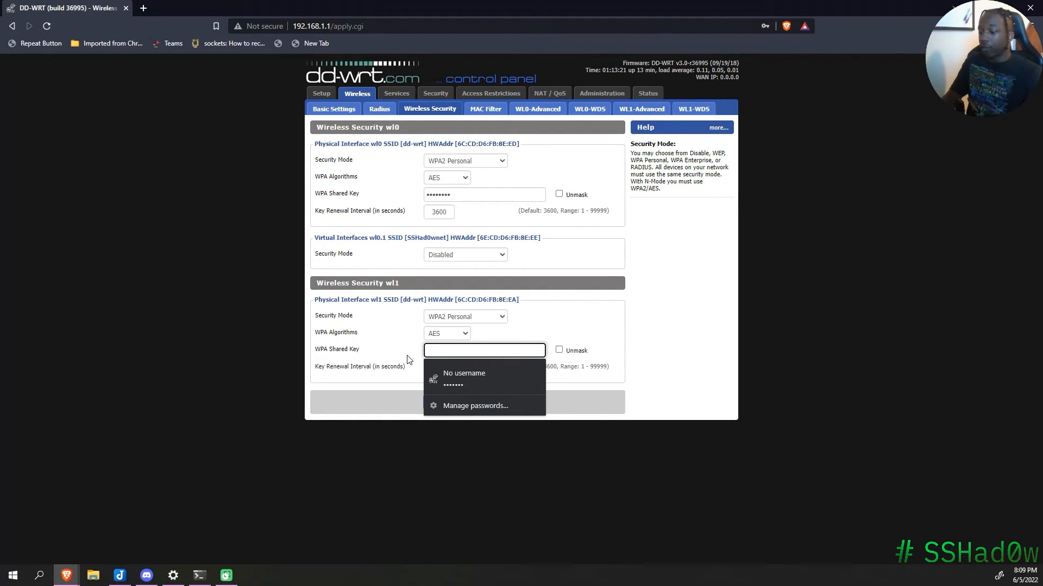
type("•••••••")
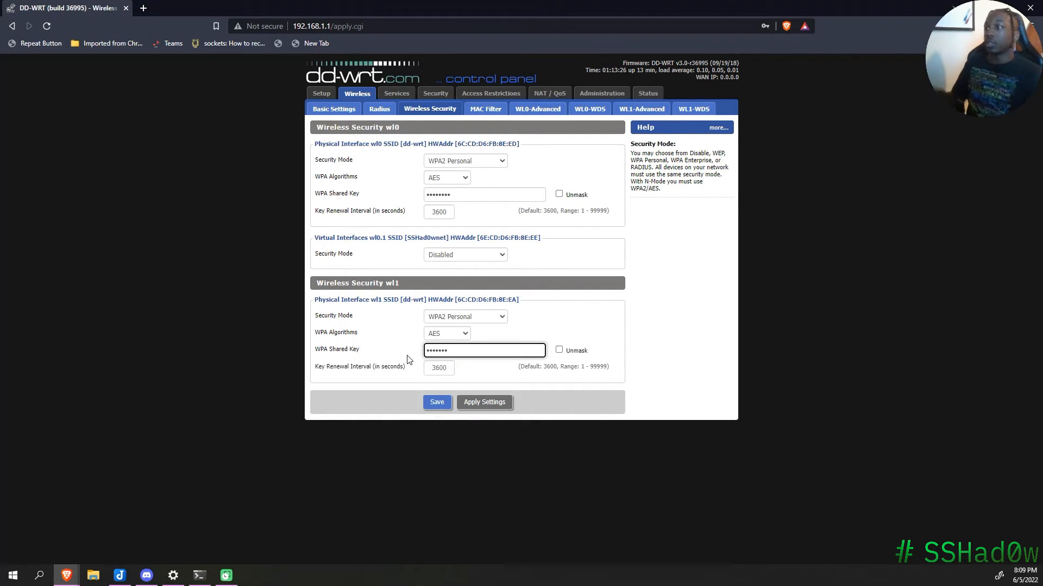
left_click(434, 402)
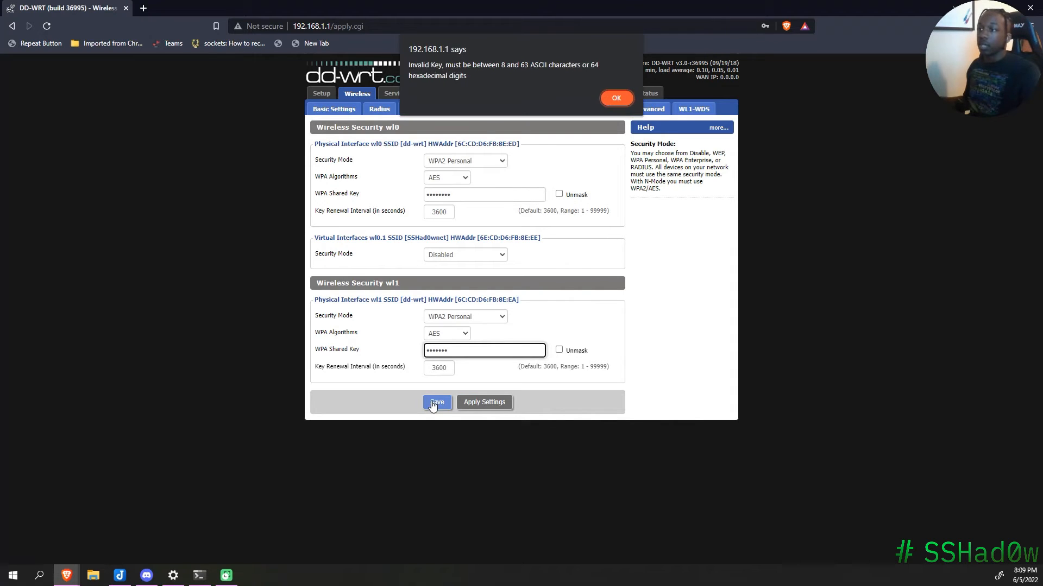
left_click(617, 99)
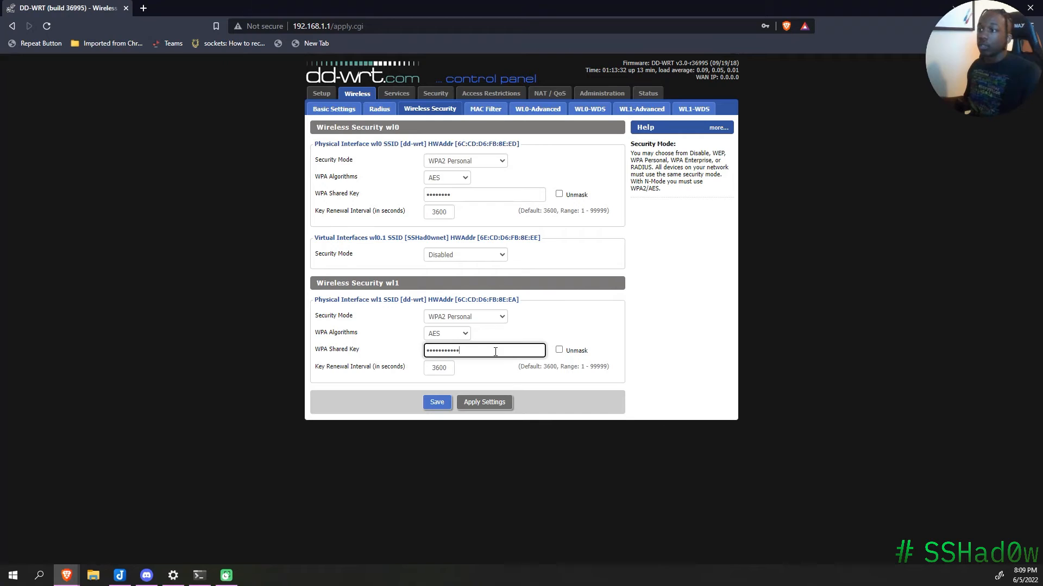
type("••••••••")
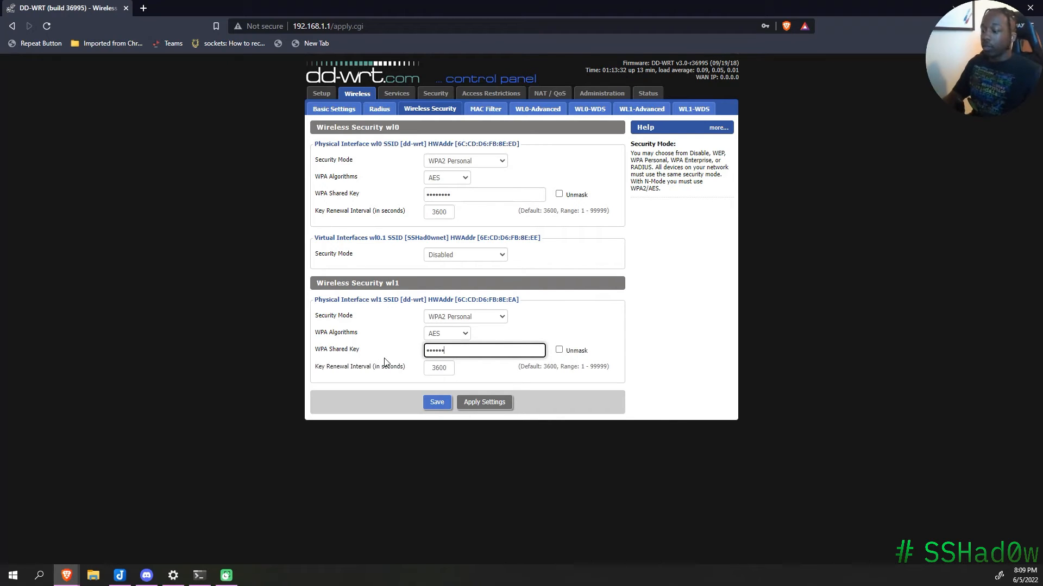
left_click(436, 403)
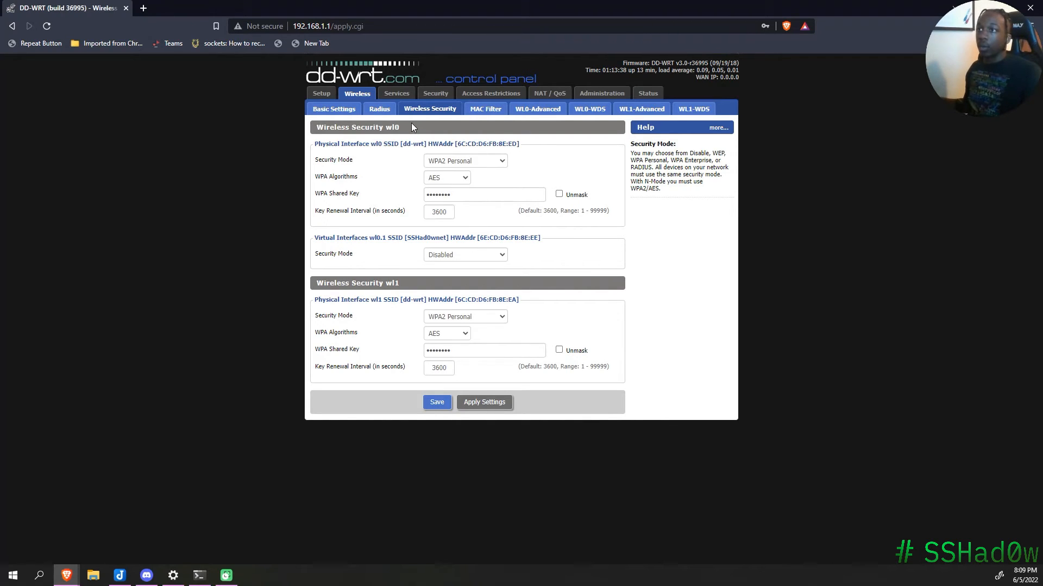
Step: Change the Router Name on Basic Setup to "SSHad0w's router"
left_click(321, 94)
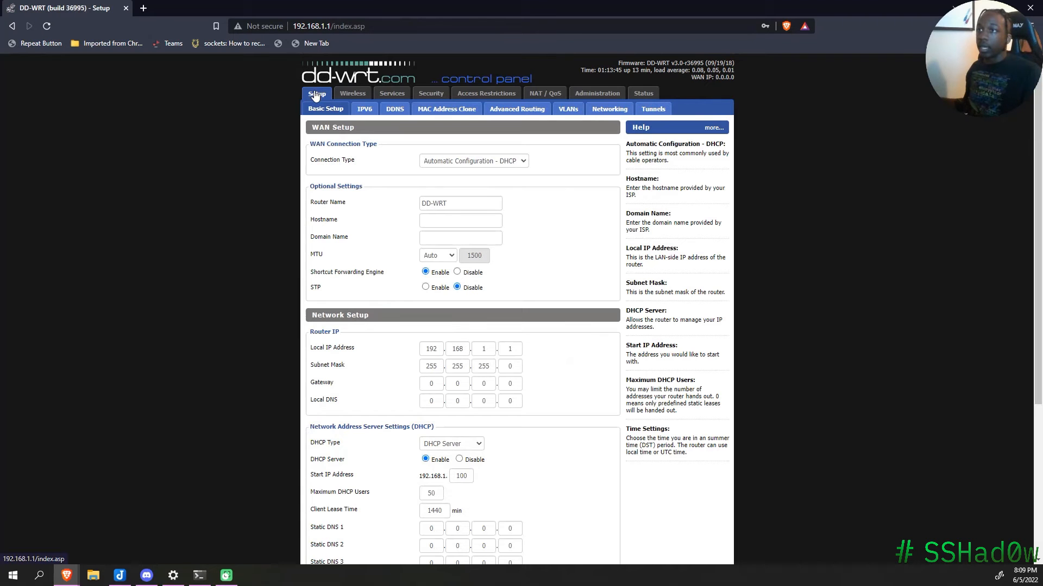
triple_click(488, 203)
type("SSHad0w")
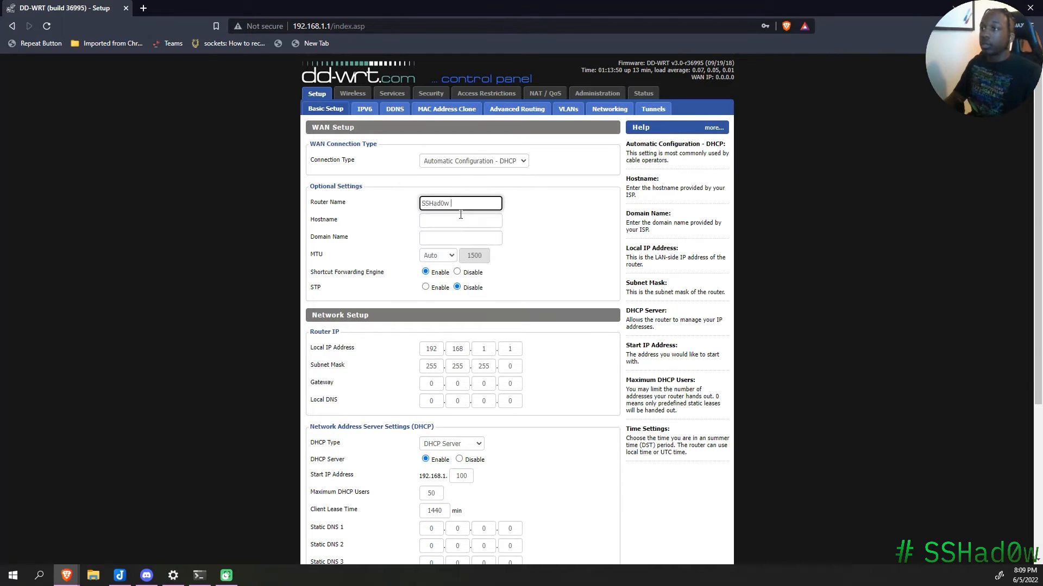
key("BackSpace")
type("'s router")
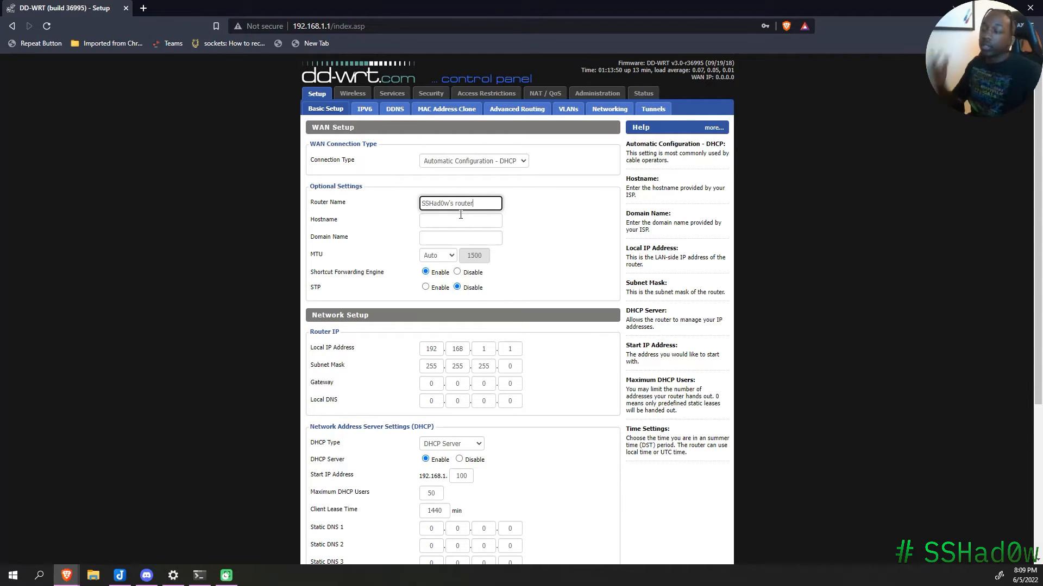
Step: Select the third octet of the Local IP address for editing
scroll(460, 260, "down", 1)
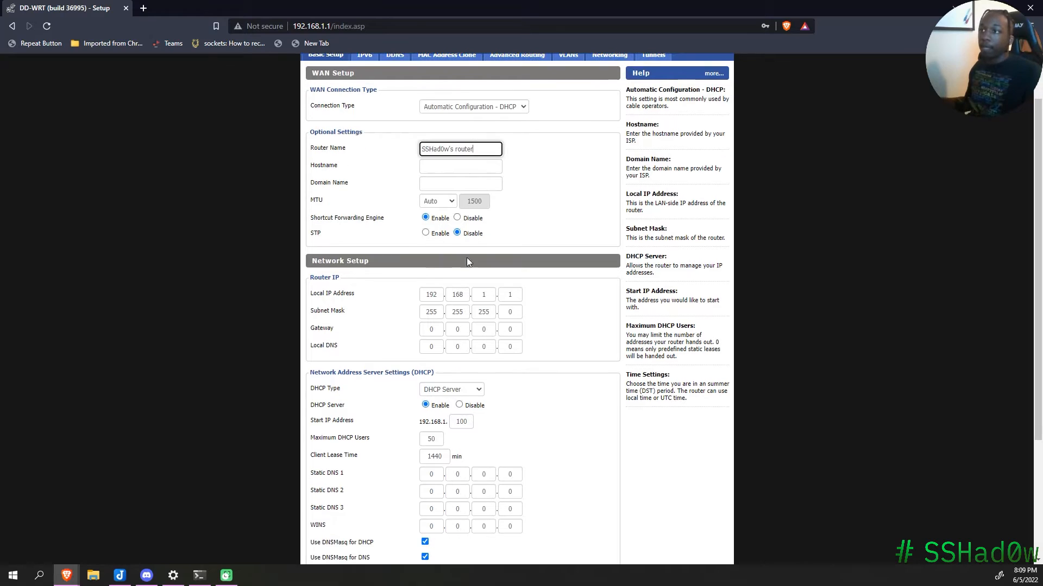
left_click_drag(358, 296, 398, 309)
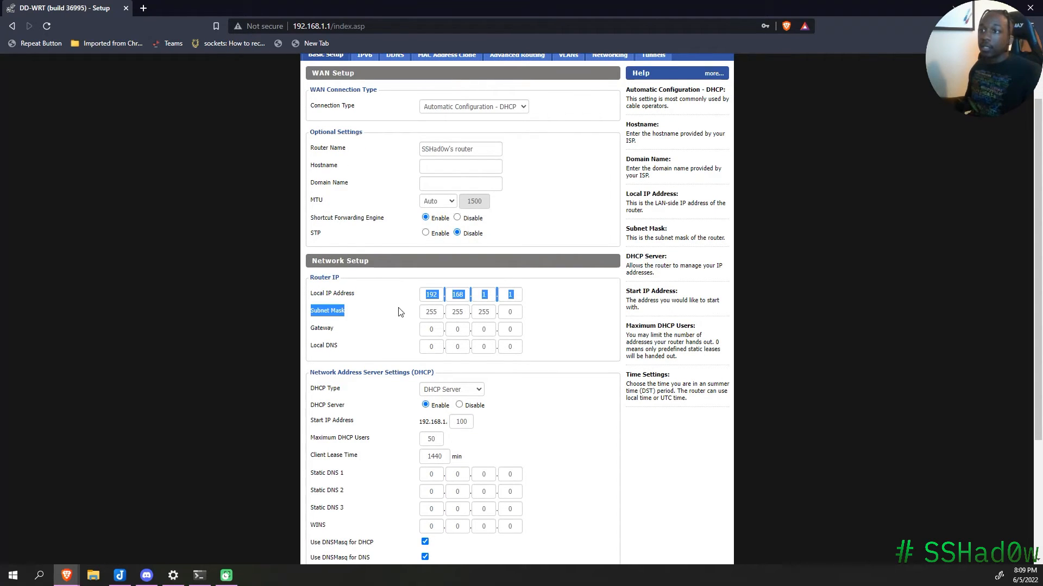
left_click(393, 295)
left_click(489, 294)
double_click(483, 294)
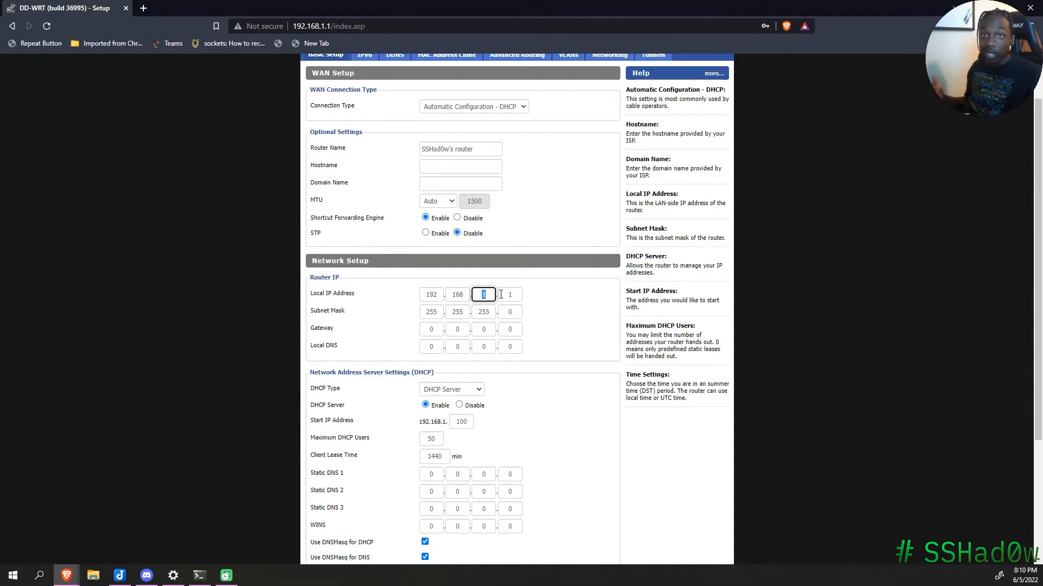
Step: Change the router's Local IP address to 192.168.2.1
type("2")
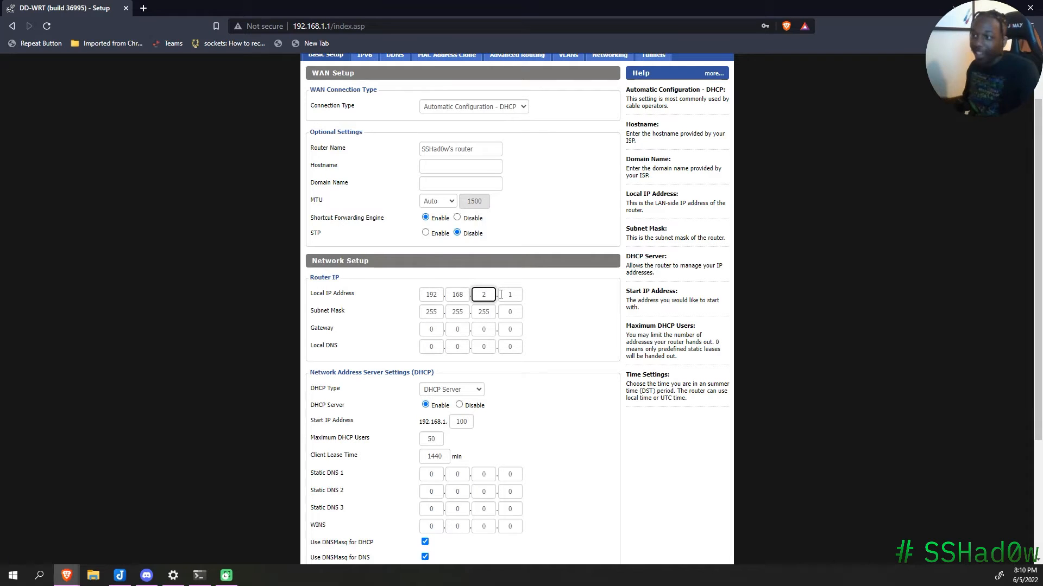
scroll(550, 288, "down", 1)
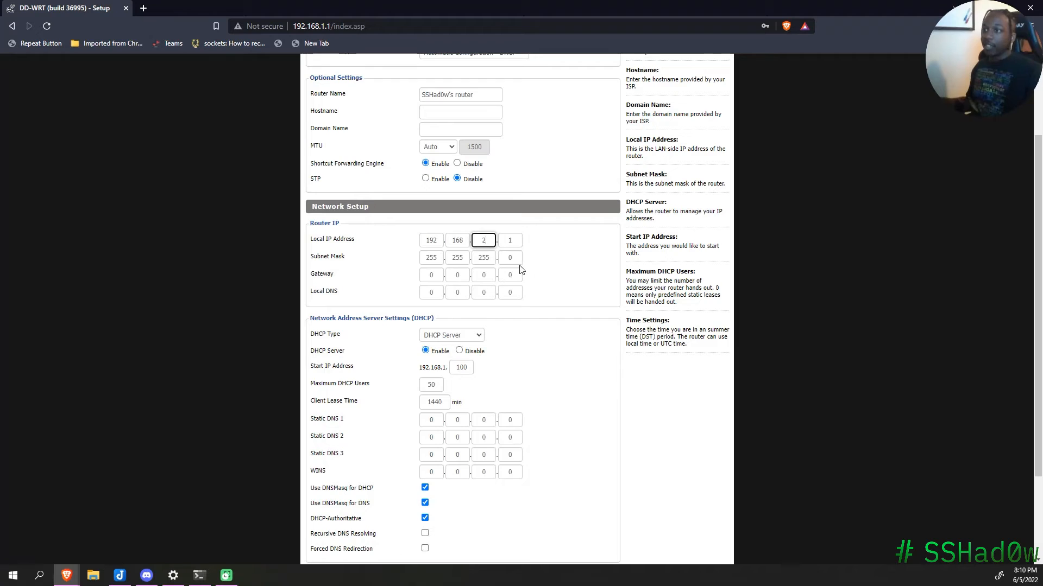
scroll(578, 272, "down", 1)
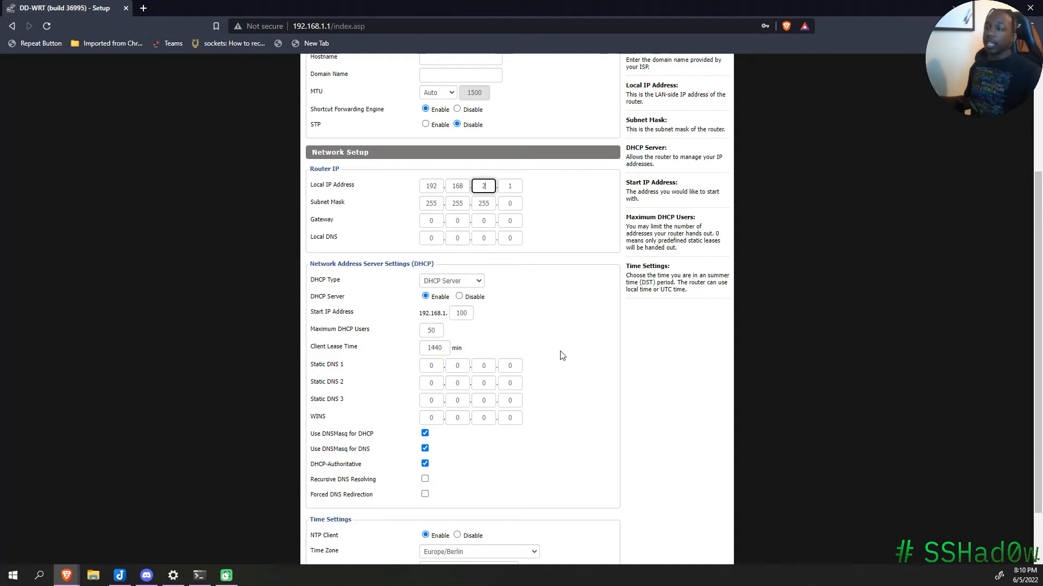
scroll(562, 356, "down", 1)
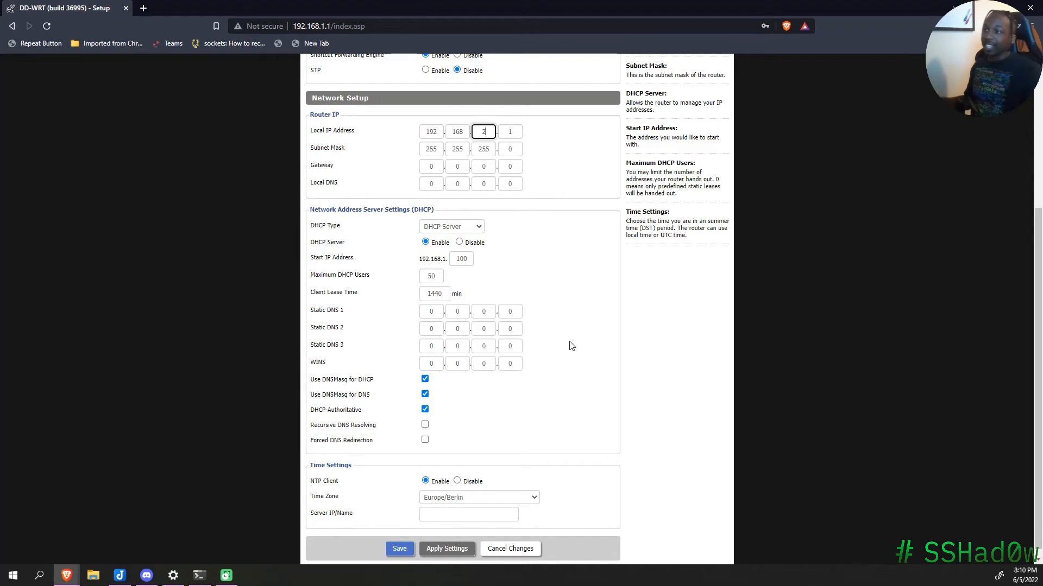
scroll(553, 282, "down", 1)
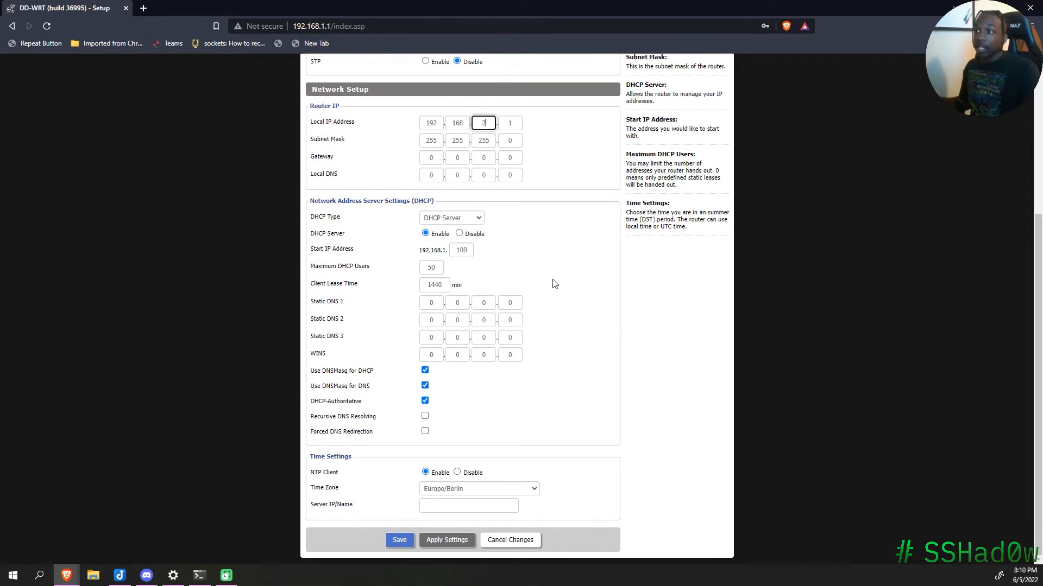
Step: Set the time zone to US/Eastern and save the basic setup
left_click(518, 489)
key("u")
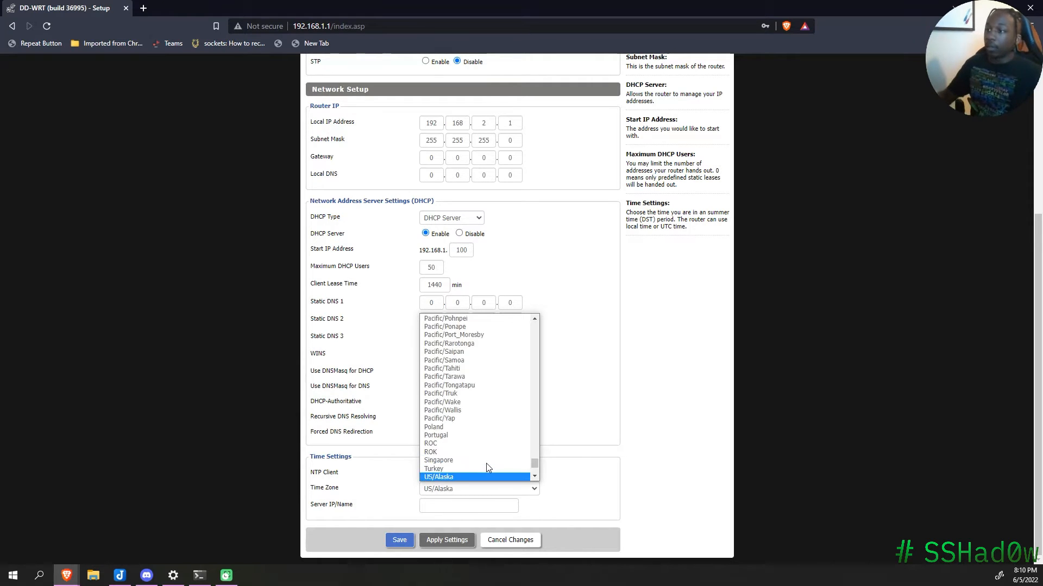
scroll(486, 464, "down", 4)
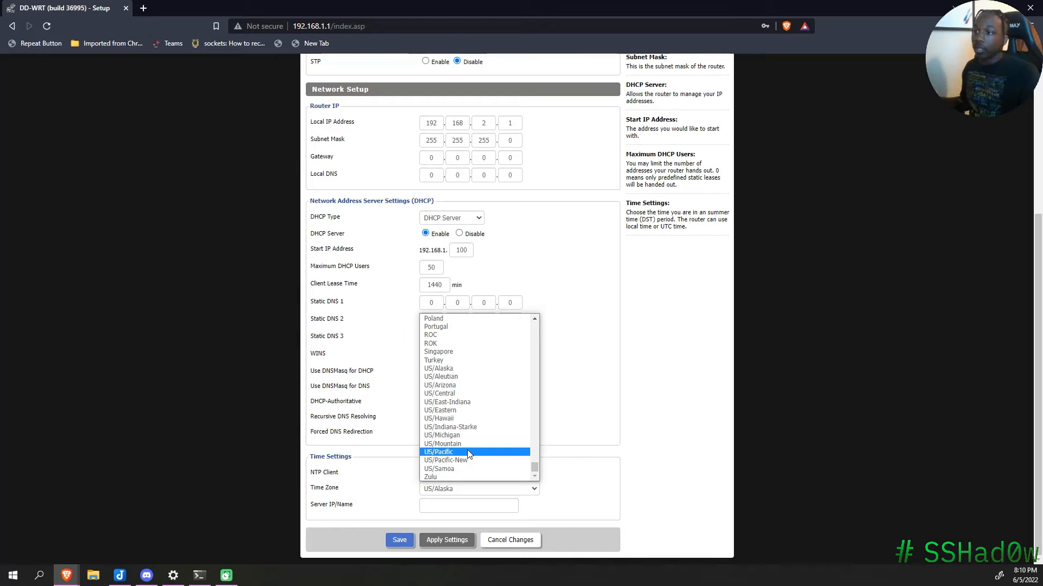
left_click(481, 416)
scroll(569, 468, "up", 4)
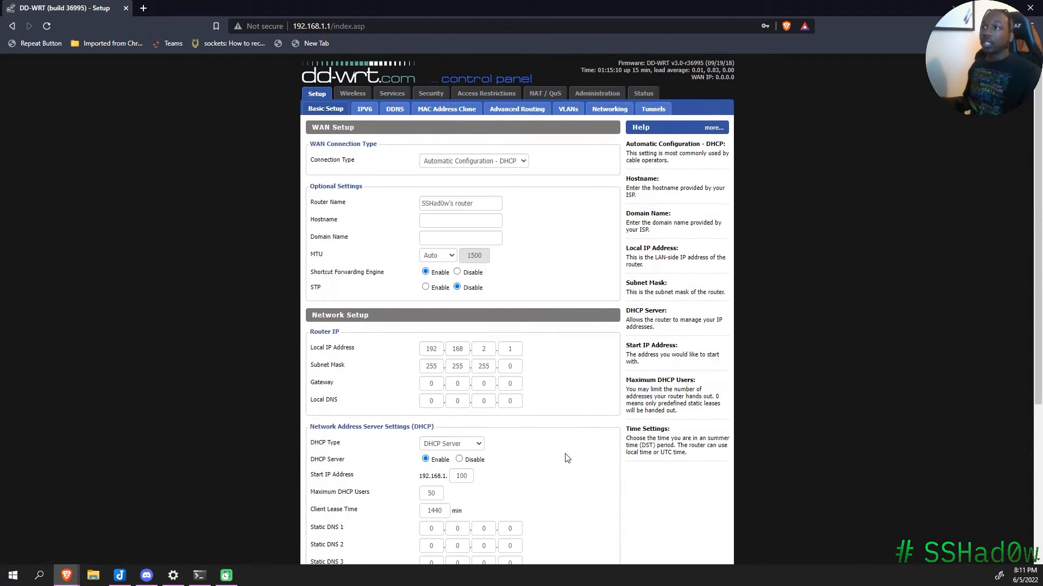
scroll(558, 328, "down", 4)
left_click(397, 541)
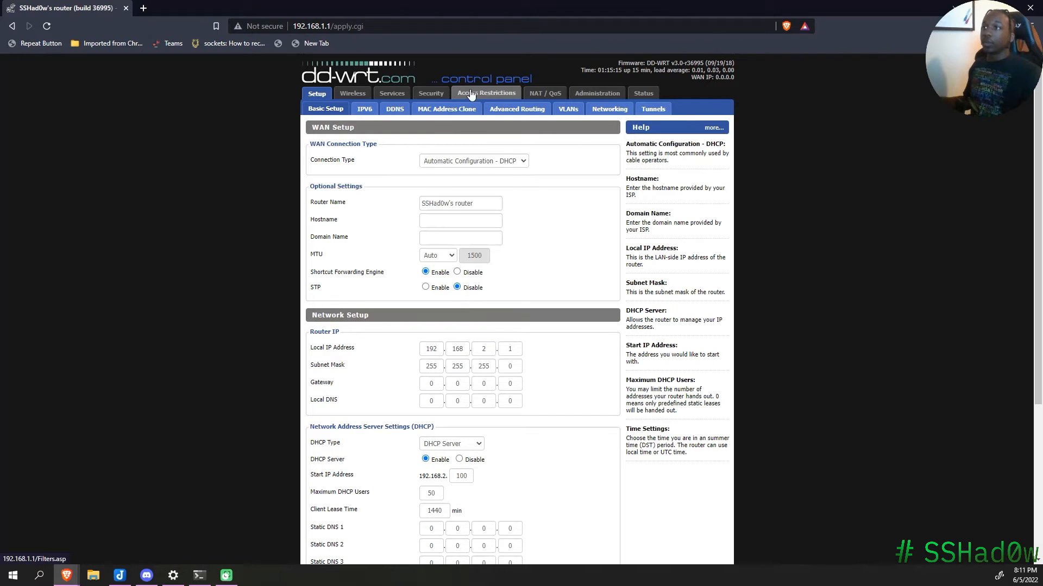
Step: Save and apply the Security firewall page unchanged, with SPI Firewall enabled
left_click(442, 95)
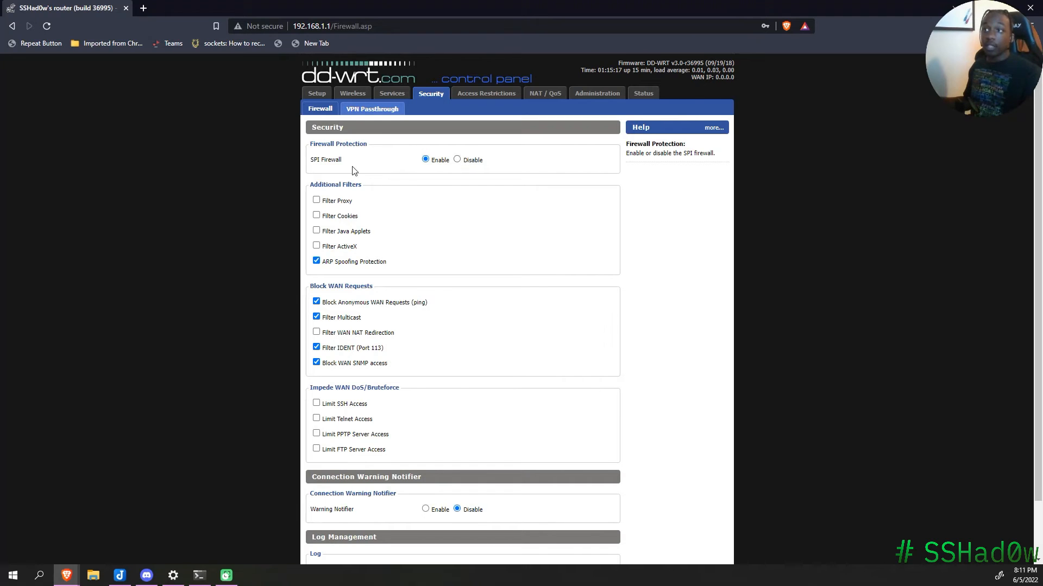
left_click_drag(344, 156, 303, 157)
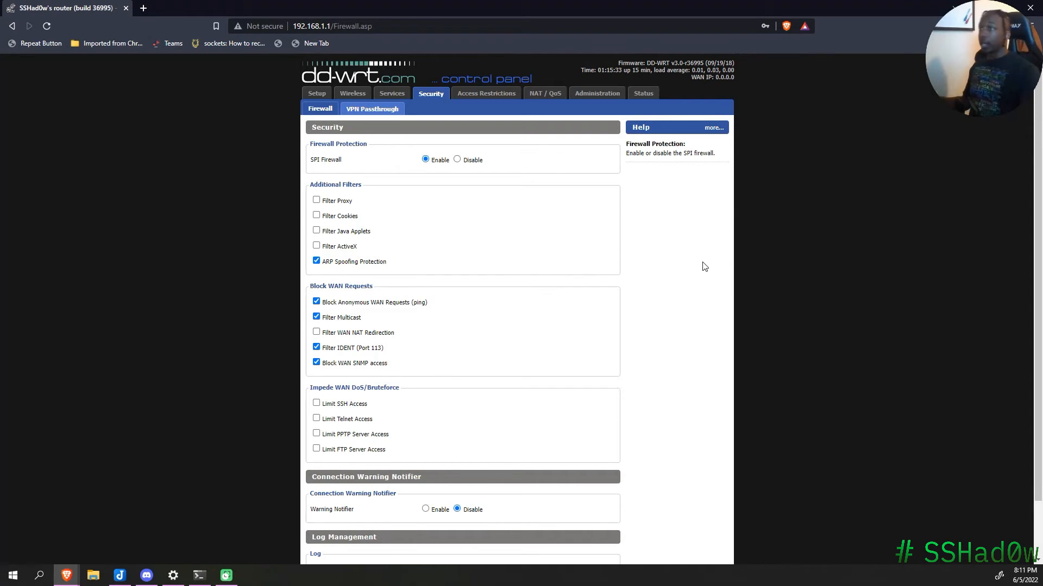
scroll(692, 275, "down", 1)
scroll(692, 274, "down", 1)
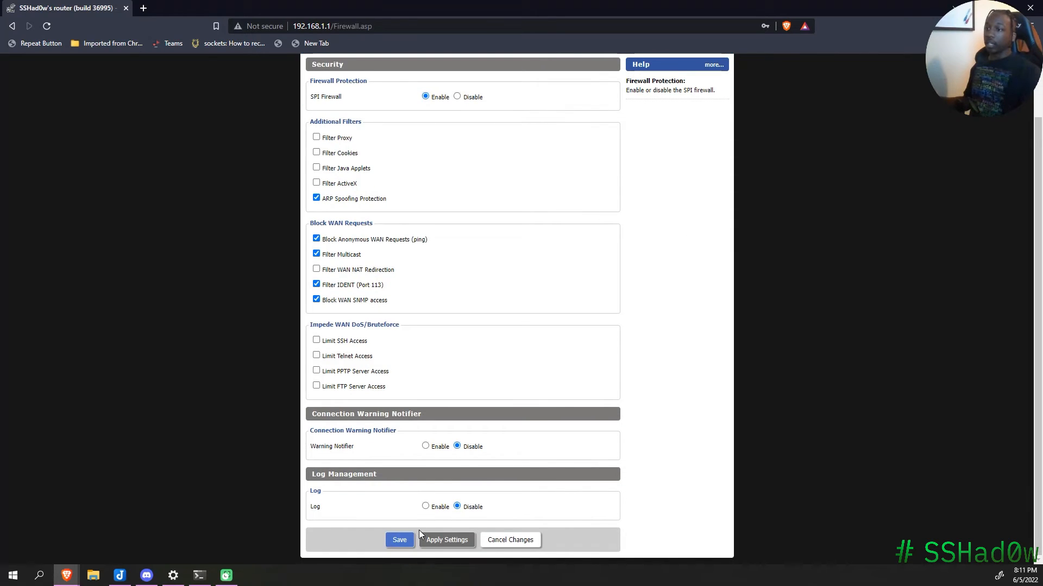
left_click(401, 540)
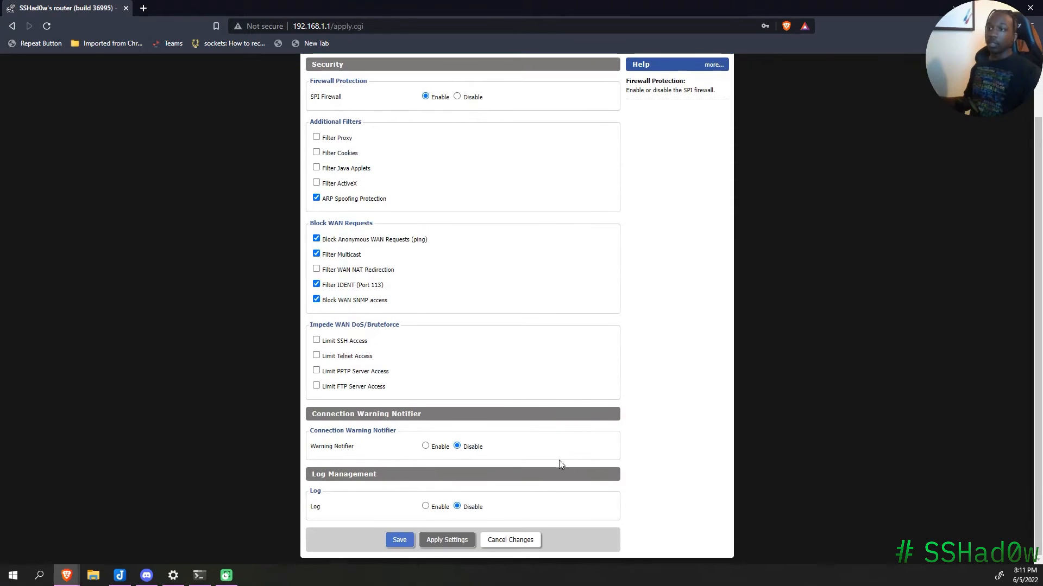
left_click(449, 541)
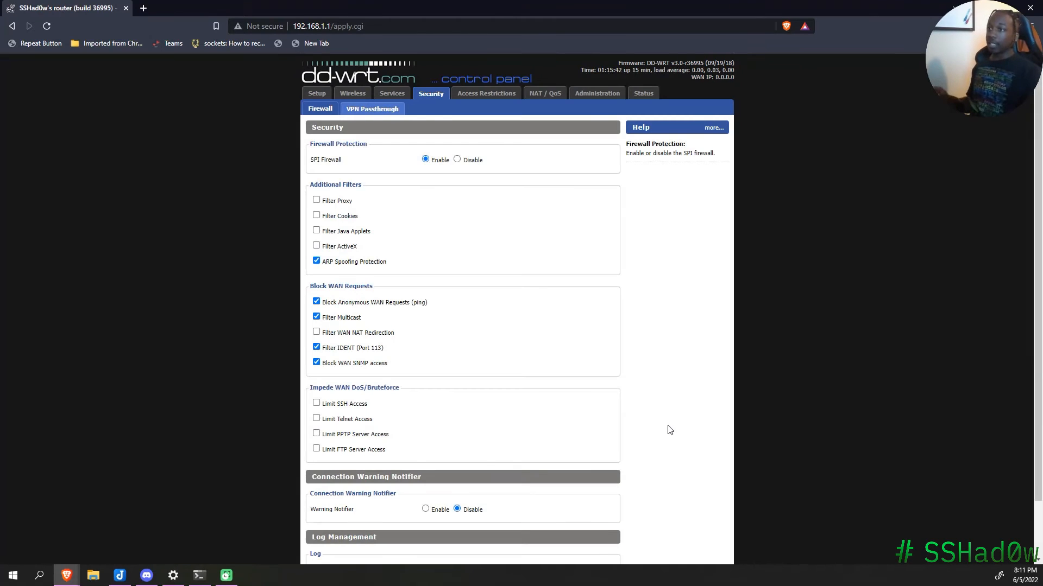
scroll(674, 435, "down", 2)
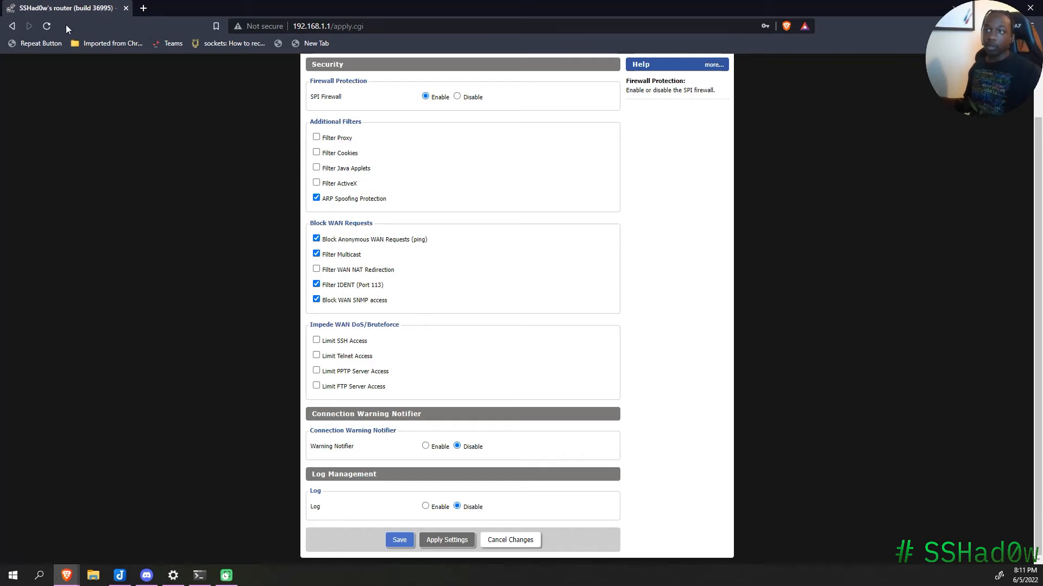
Step: Apply the router settings again so the network restarts and Brave shows ERR_NETWORK_CHANGED
left_click(449, 539)
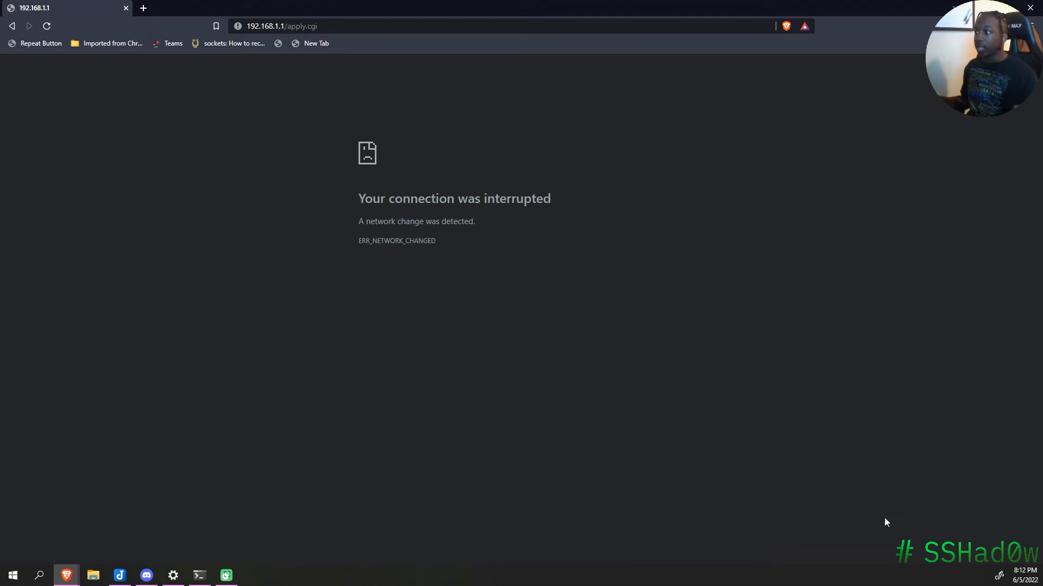
left_click(985, 568)
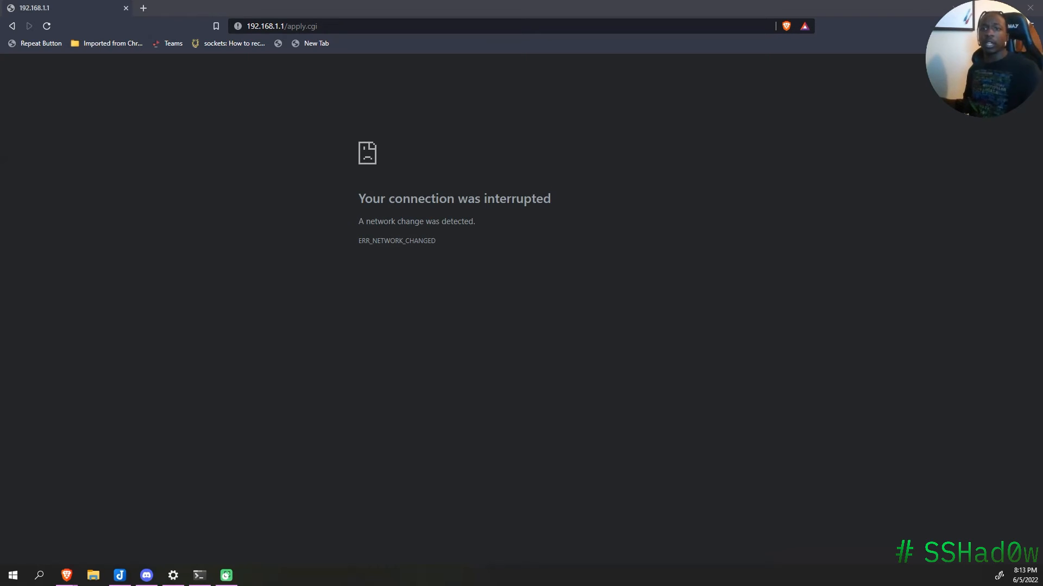
Step: Change the address to 192.168.2.1, load the router panel, and decline saving the password
left_click(294, 29)
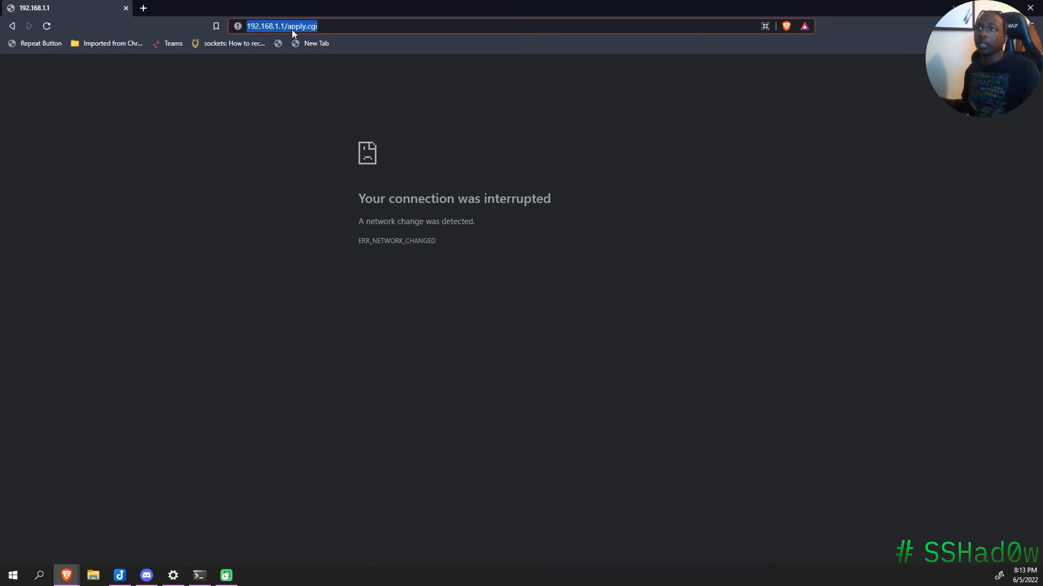
left_click_drag(318, 26, 246, 26)
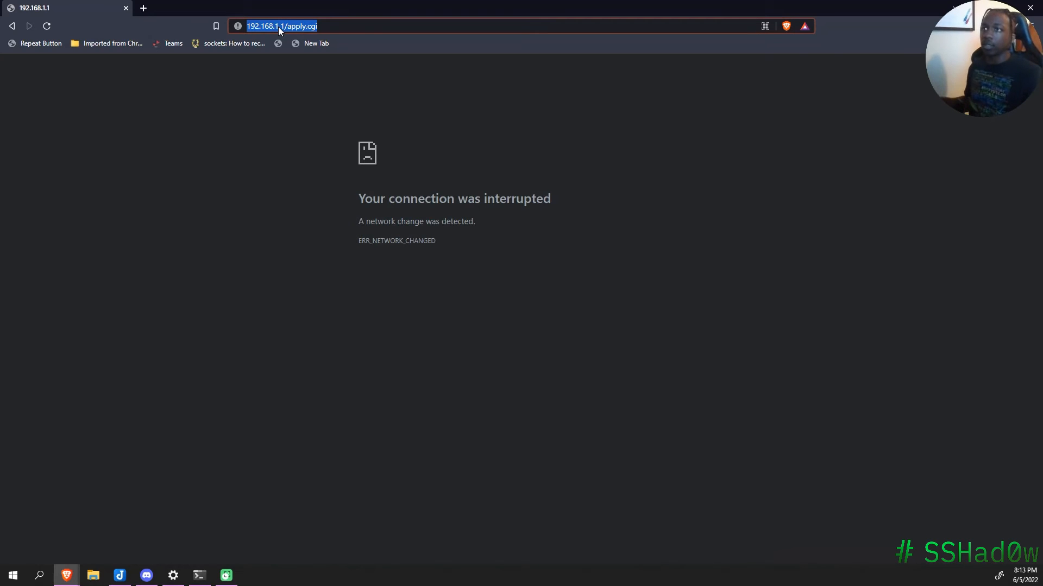
left_click(279, 27)
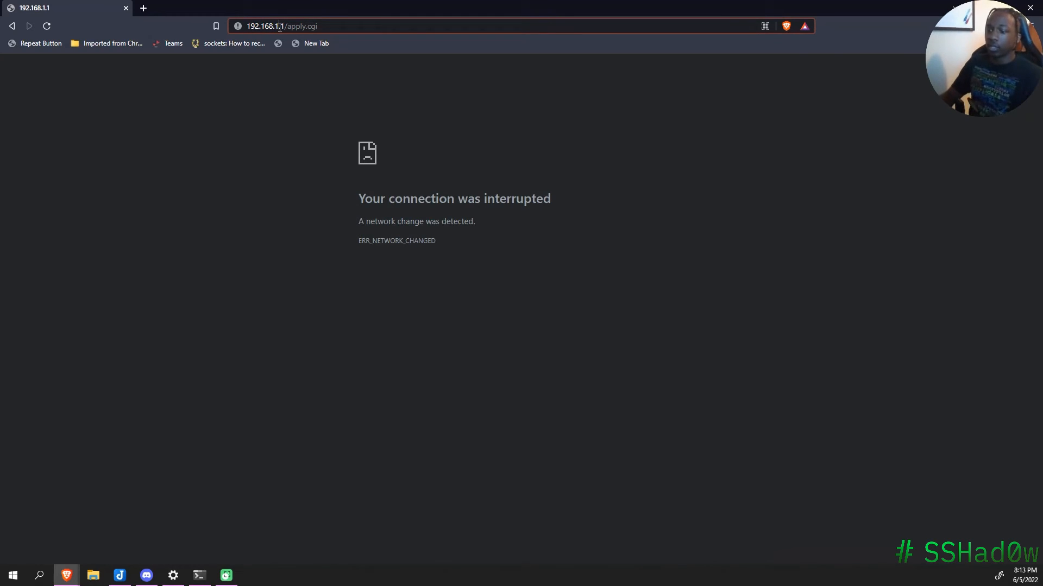
key("BackSpace")
type("2")
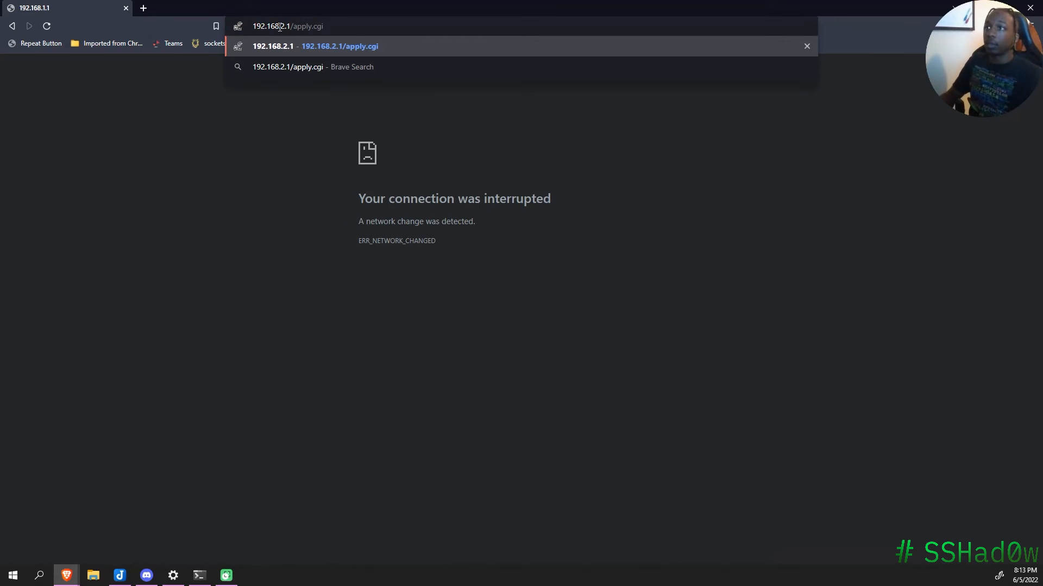
key("Delete")
key("Return")
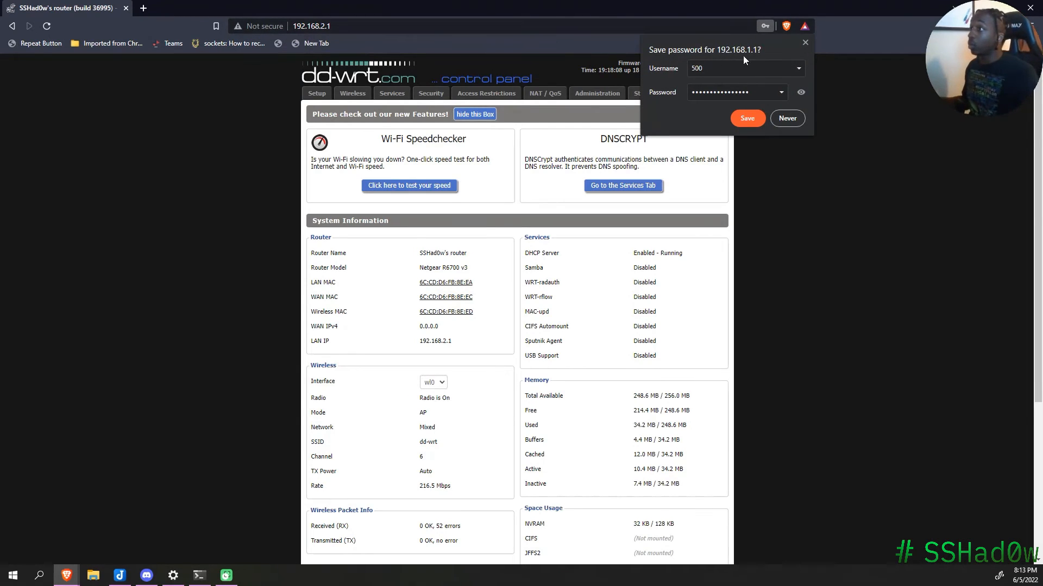
left_click(805, 42)
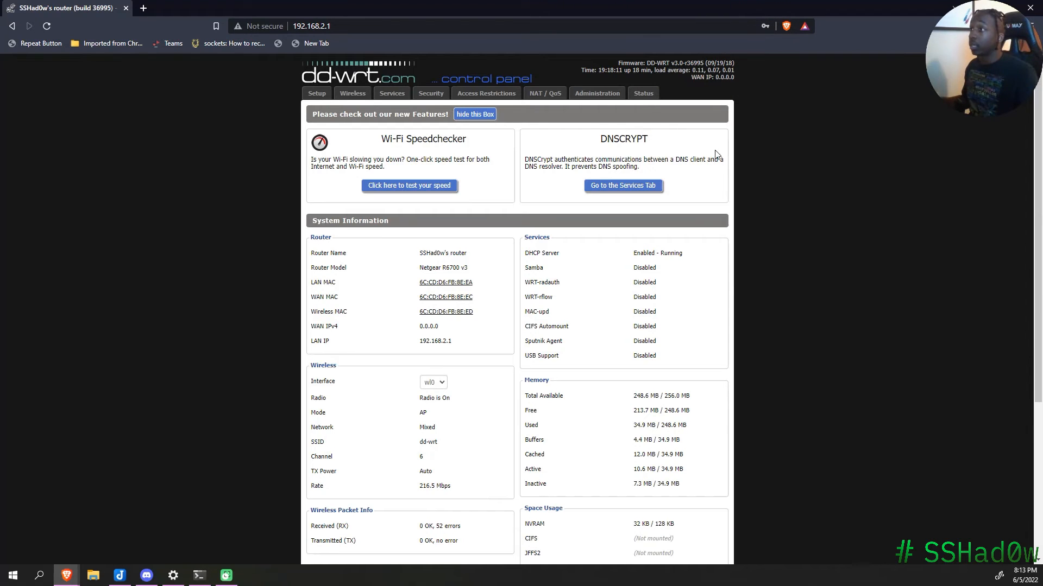
Step: Point out the WAN IP: 0.0.0.0 header reading, then go to the Services page
left_click_drag(693, 77, 734, 79)
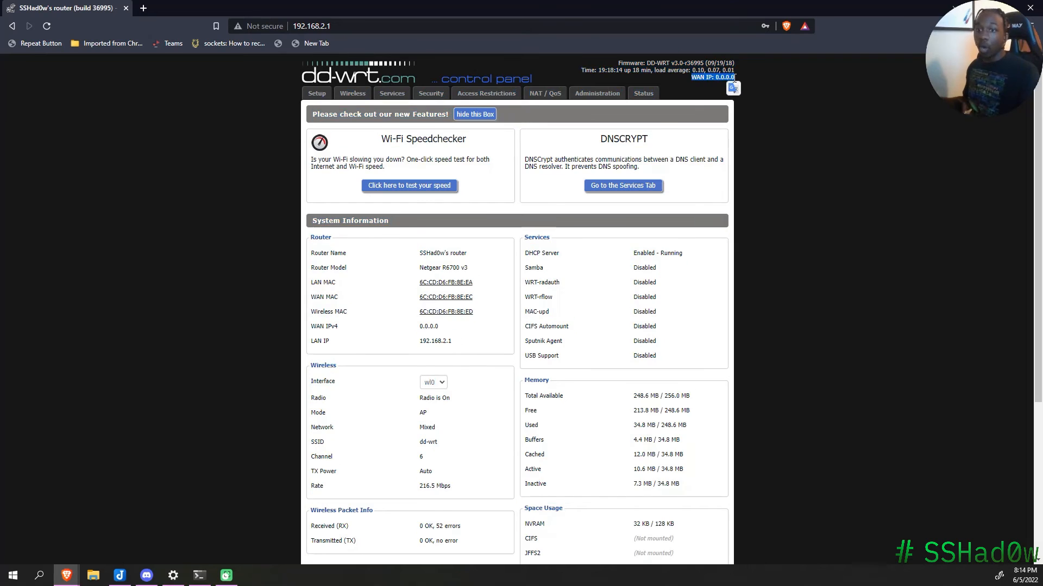
left_click(775, 76)
left_click_drag(686, 77, 747, 82)
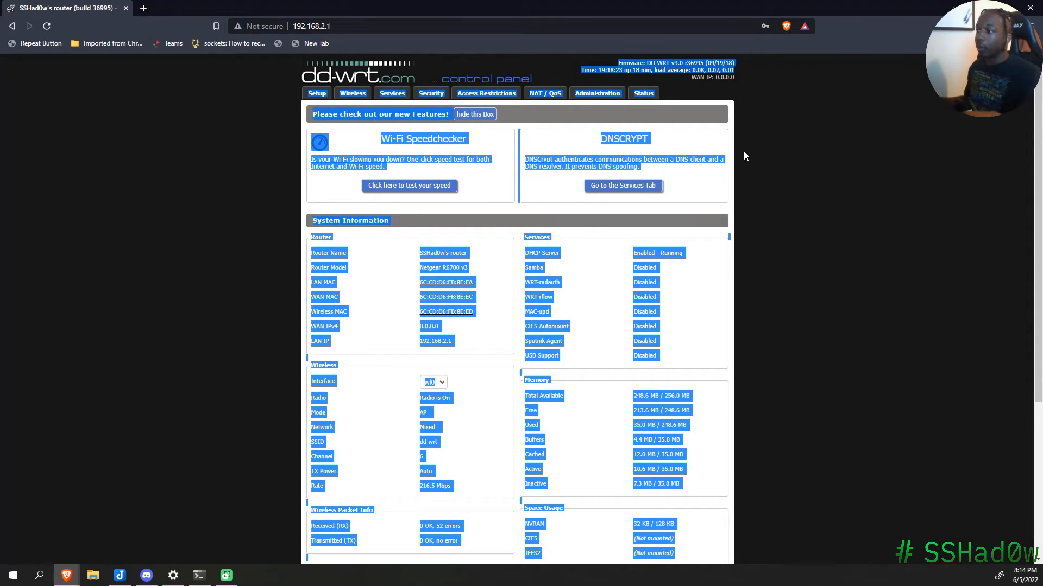
left_click(738, 96)
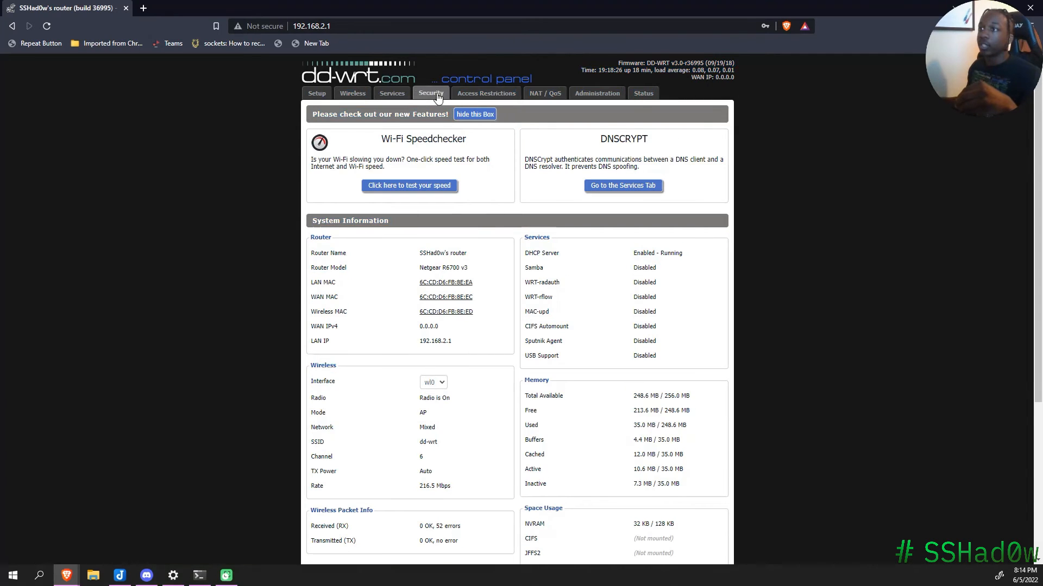
left_click(392, 94)
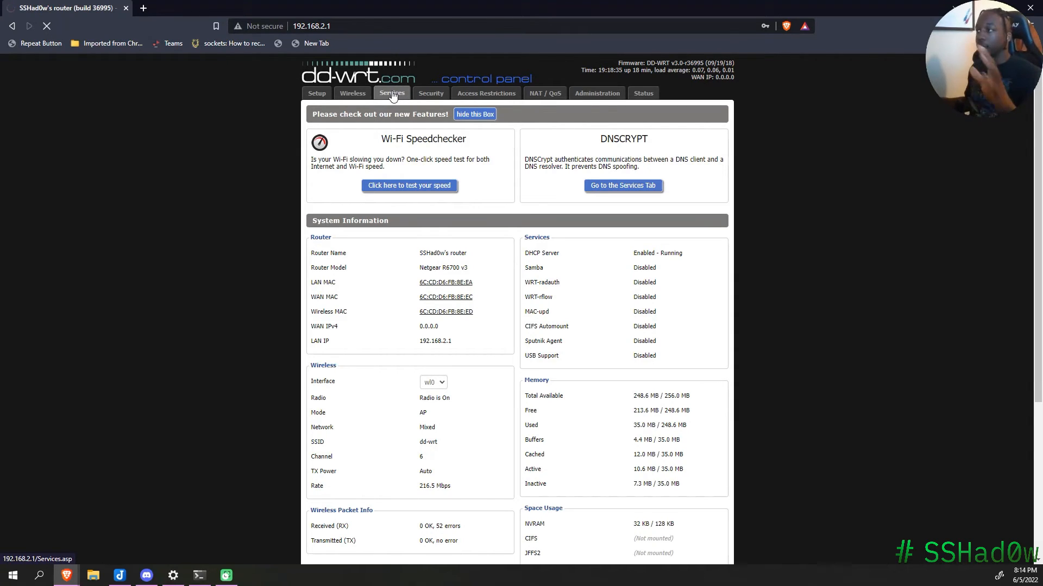
Step: Sign in with the router's username and password, then open the Security > Wireless page
left_click(393, 96)
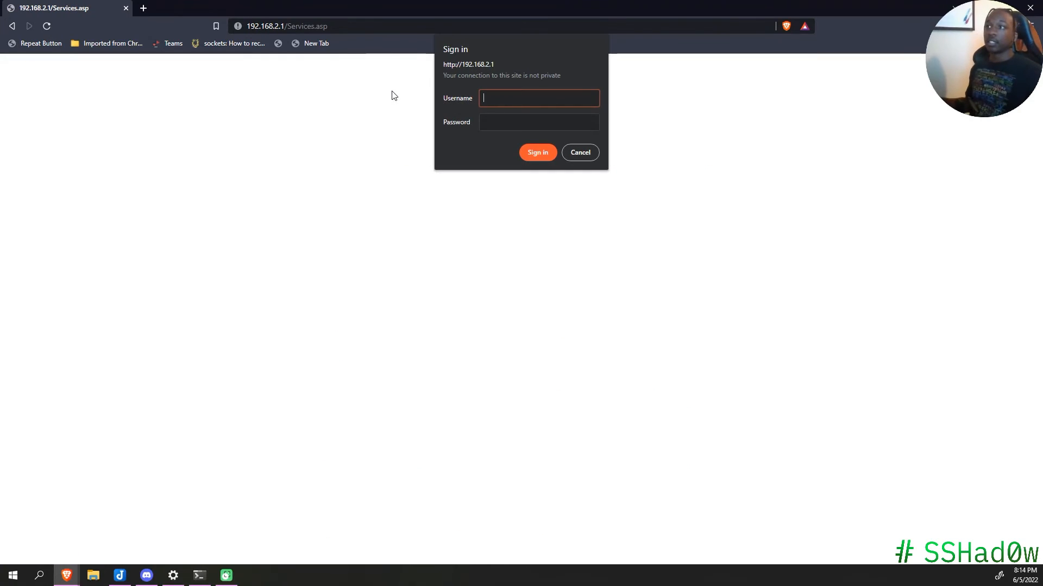
type("SSHad0w")
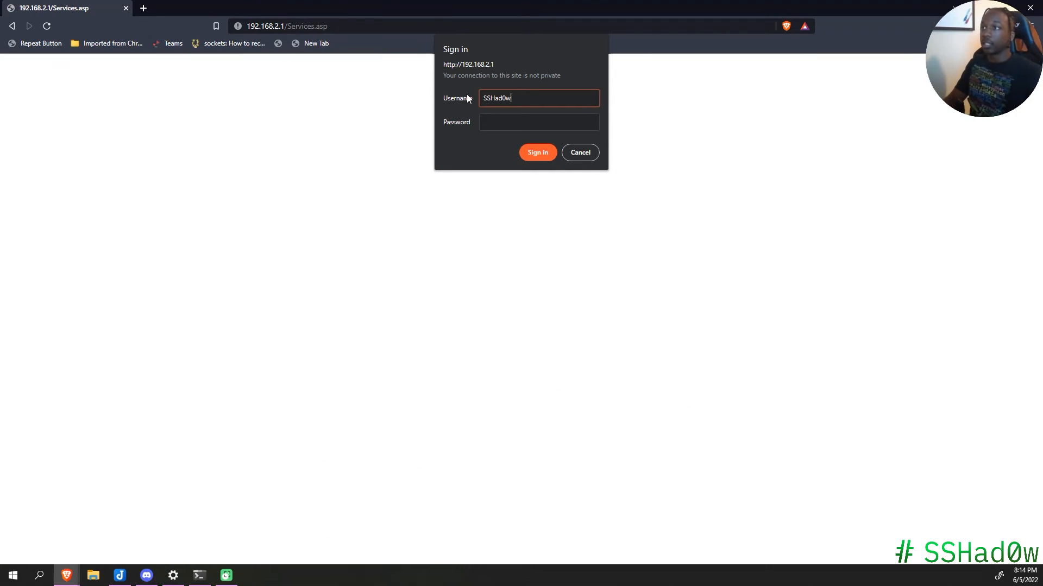
key("Tab")
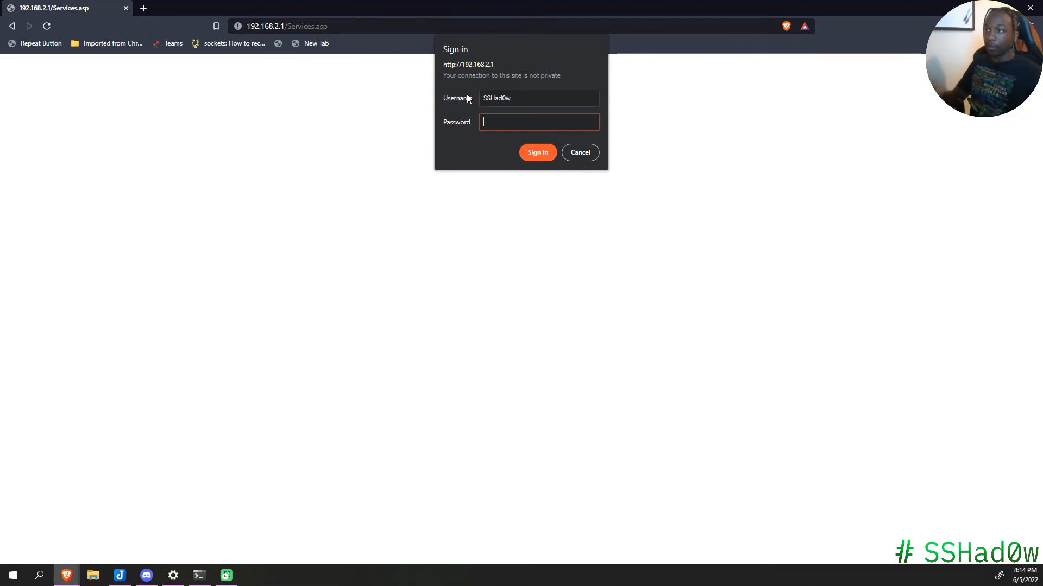
type("***")
key("Return")
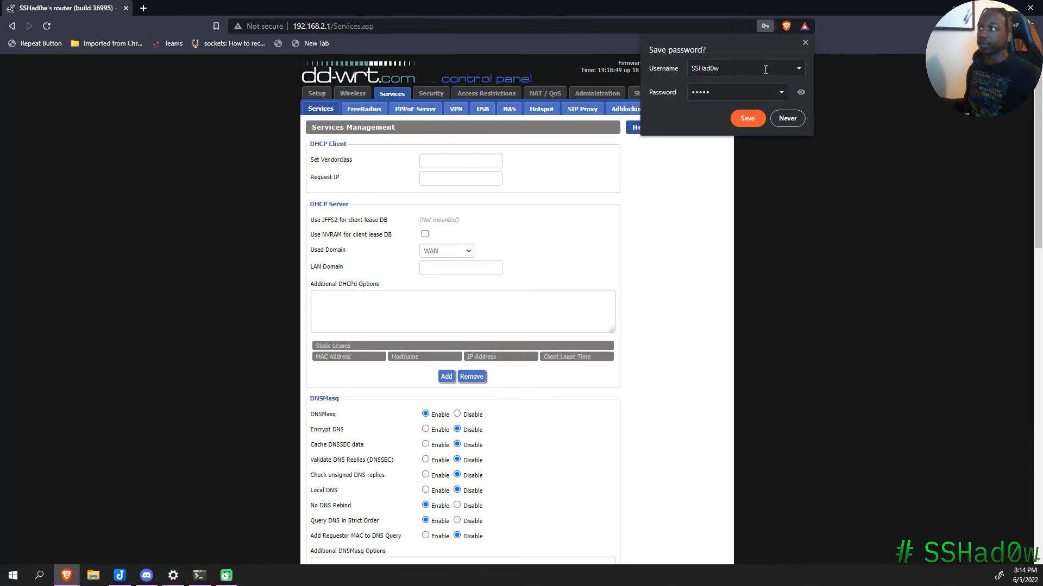
left_click(804, 43)
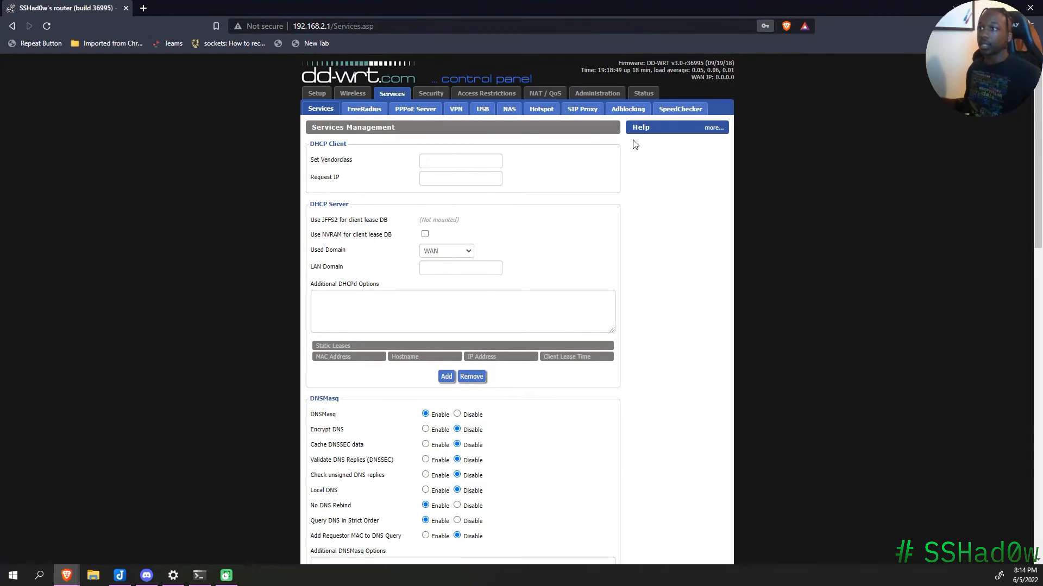
left_click(430, 97)
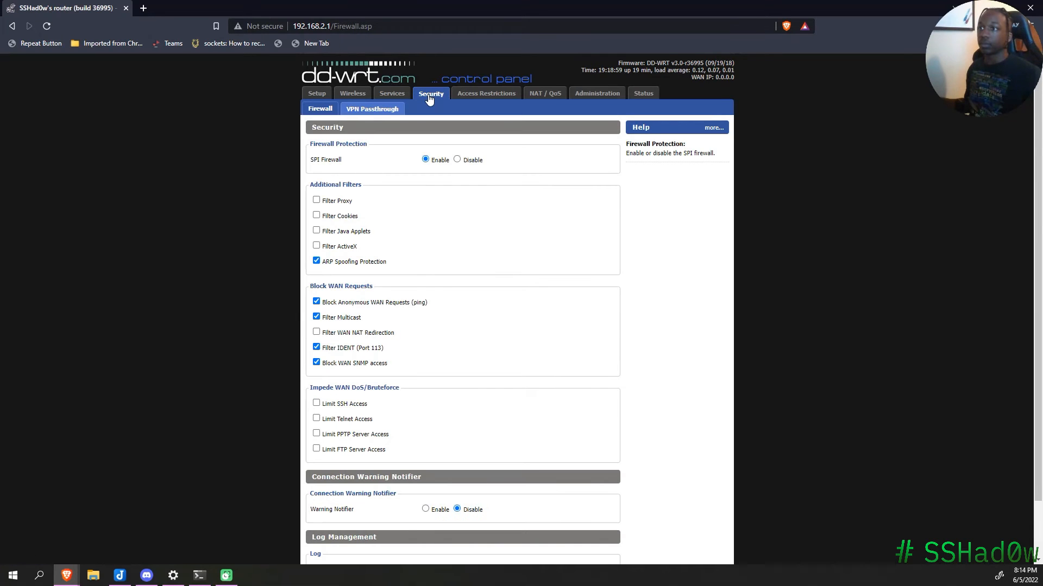
left_click(357, 95)
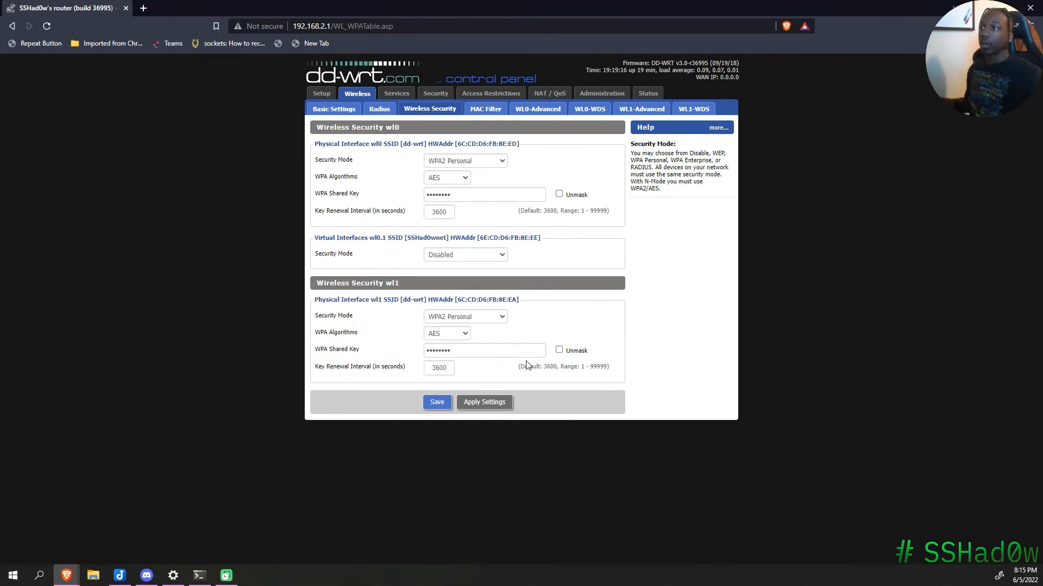
Step: Re-enter the wl1 and wl0 WPA shared keys and save
double_click(508, 350)
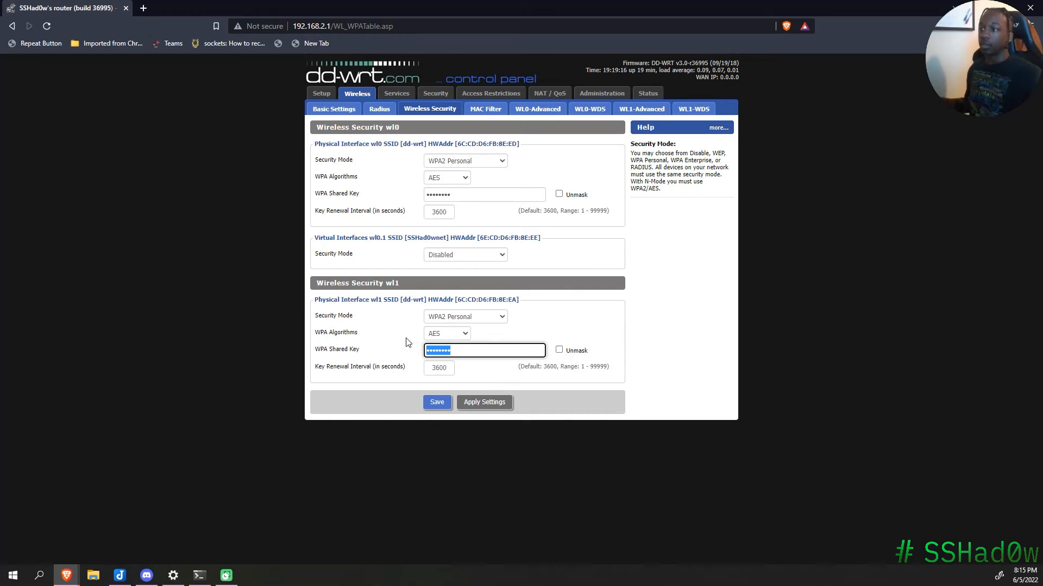
type("••••••")
key("BackSpace")
key("BackSpace")
key("BackSpace")
key("BackSpace")
key("BackSpace")
key("BackSpace")
type("••••••••")
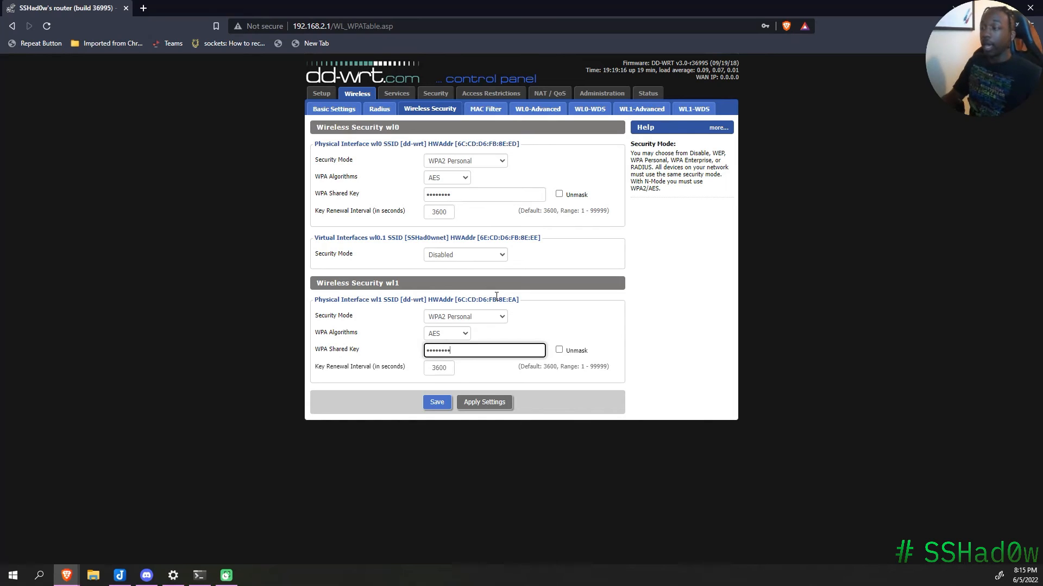
left_click_drag(463, 196, 390, 209)
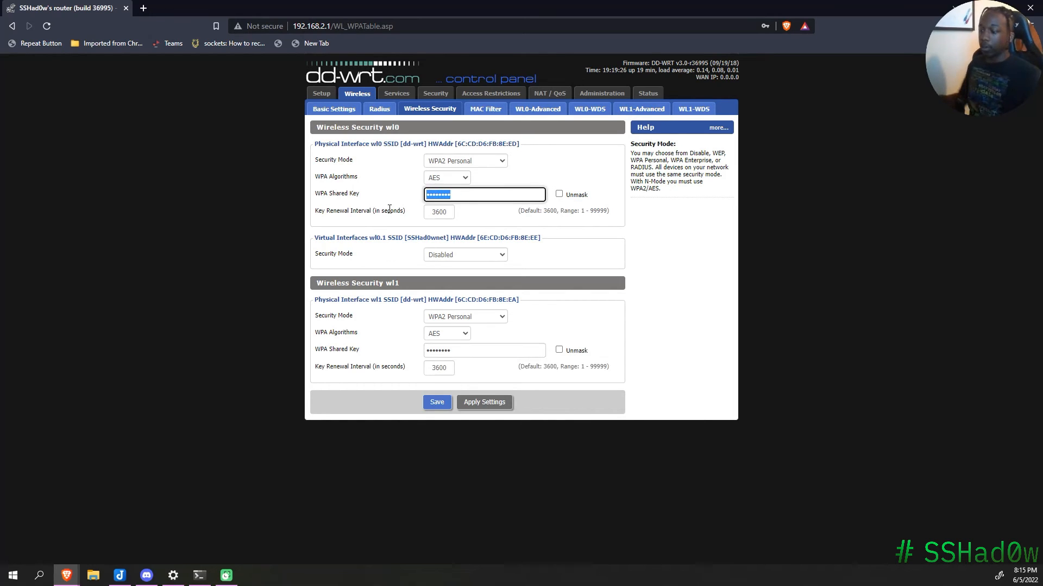
type("••••••••")
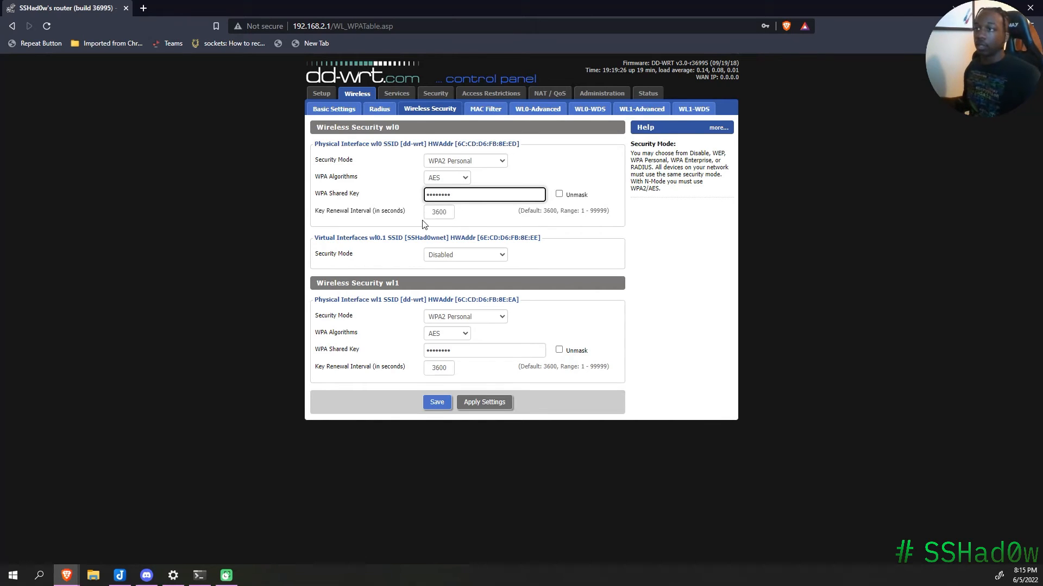
left_click(433, 408)
left_click(433, 405)
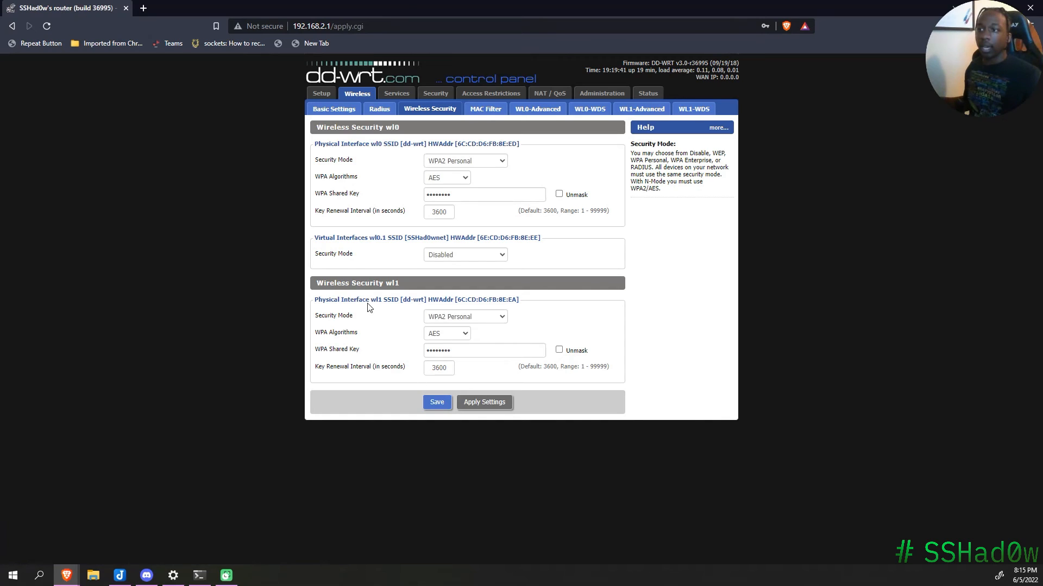
Step: Set the SSHad0wnet (wl0.1) security mode to WPA2 Personal and save
left_click_drag(322, 300, 386, 300)
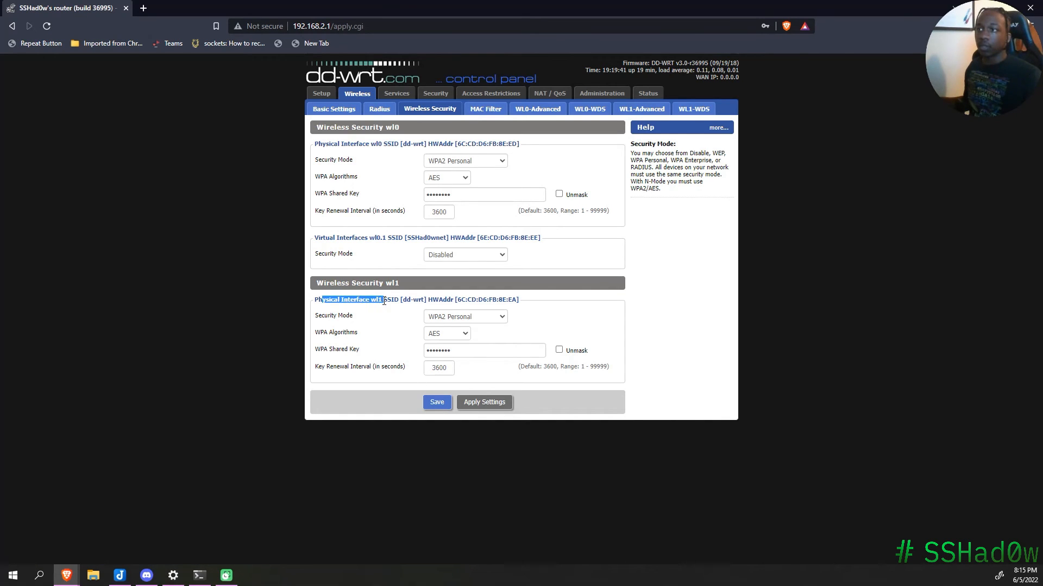
left_click_drag(330, 144, 412, 144)
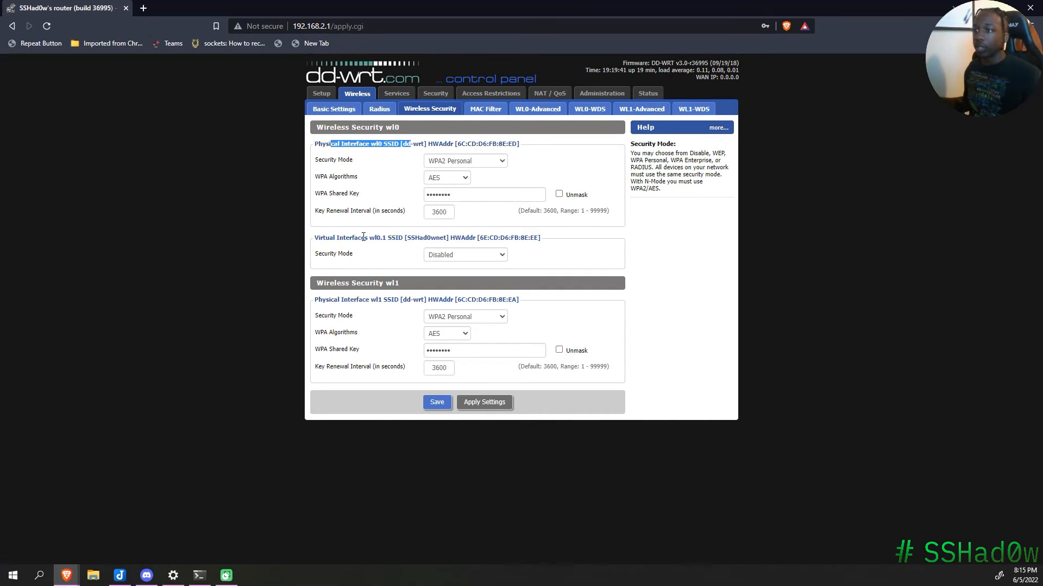
left_click_drag(336, 238, 489, 239)
left_click(485, 255)
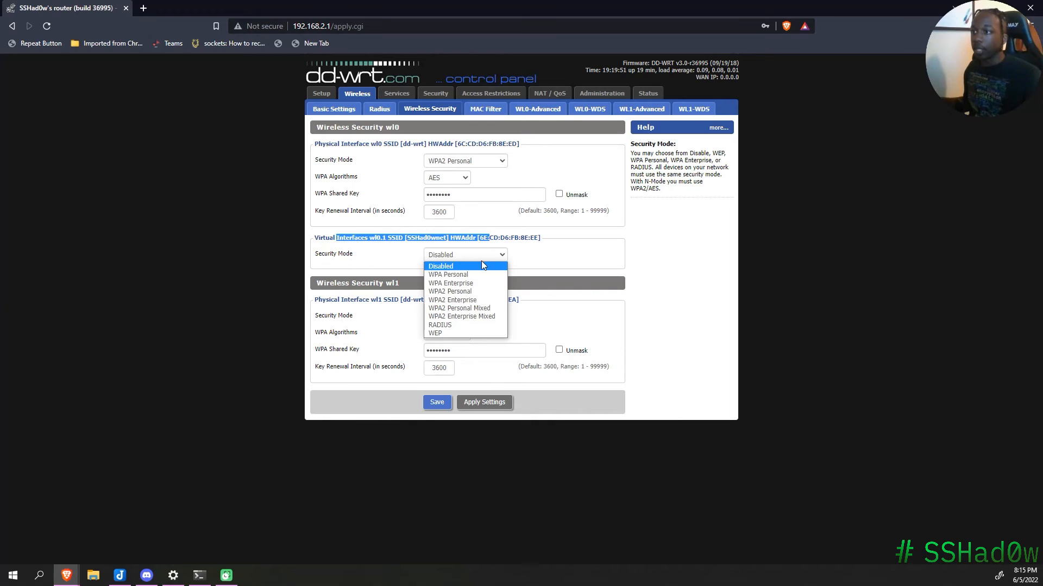
left_click(461, 292)
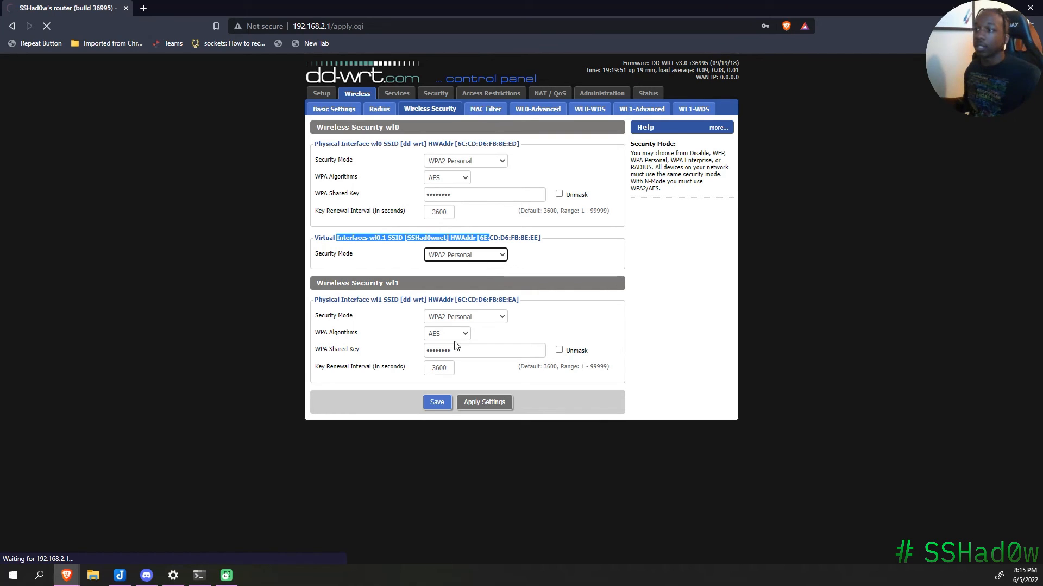
left_click(442, 404)
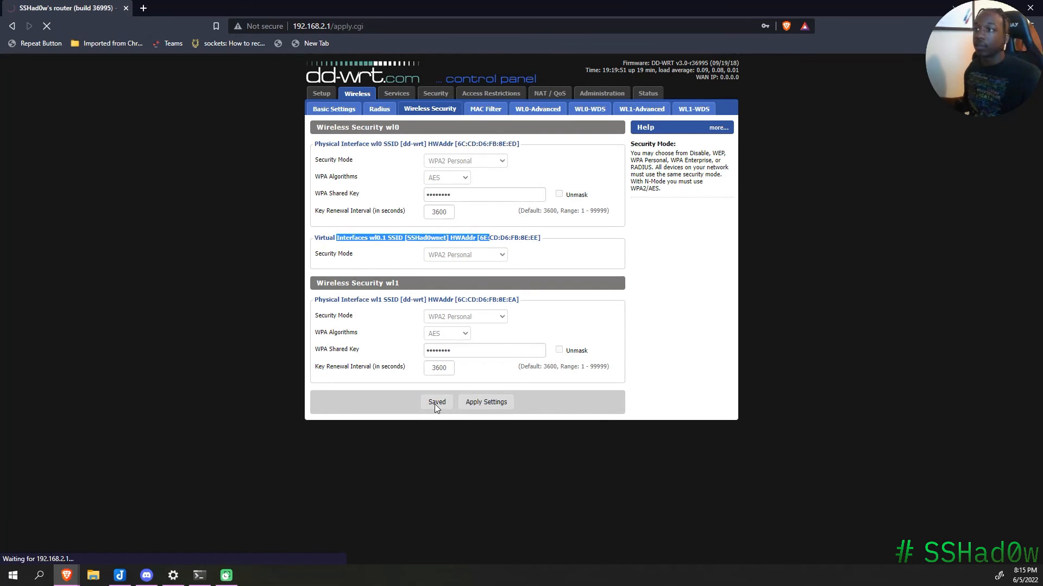
left_click(584, 255)
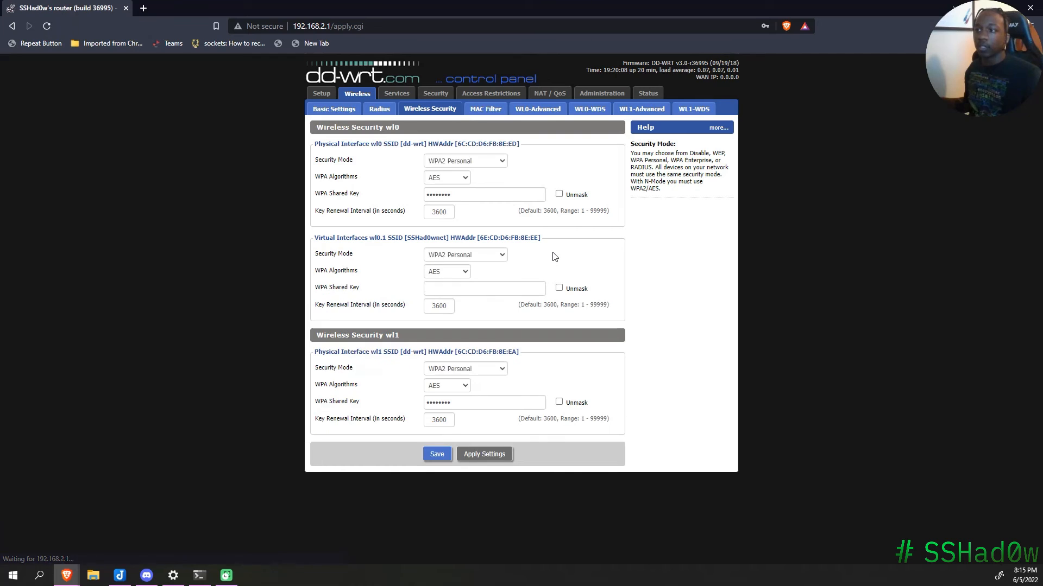
Step: Enter a WPA shared key for SSHad0wnet, confirm wl1 stays WPA2 Personal, and save
left_click(480, 289)
type("••••••••")
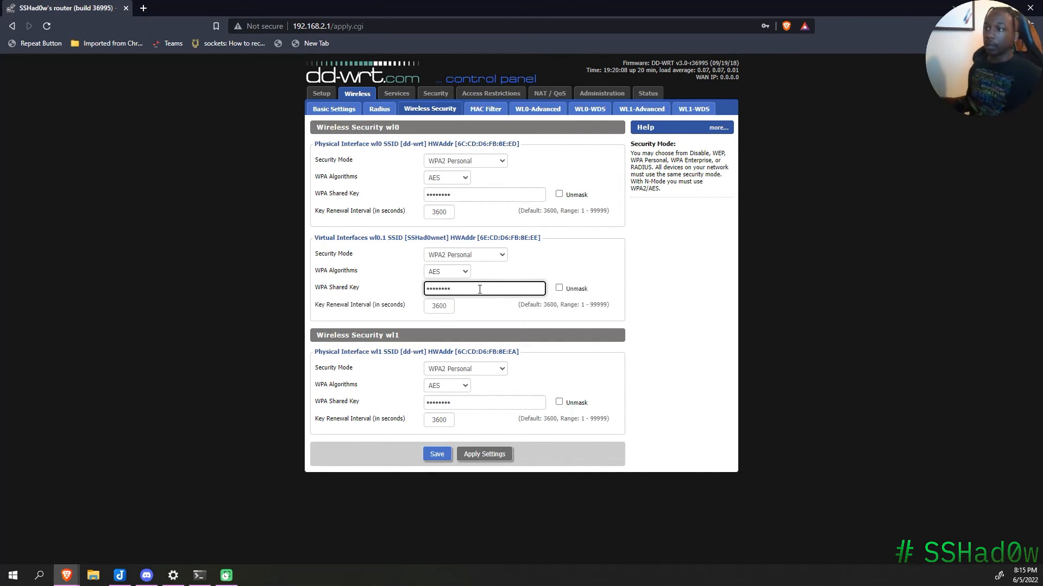
left_click(480, 368)
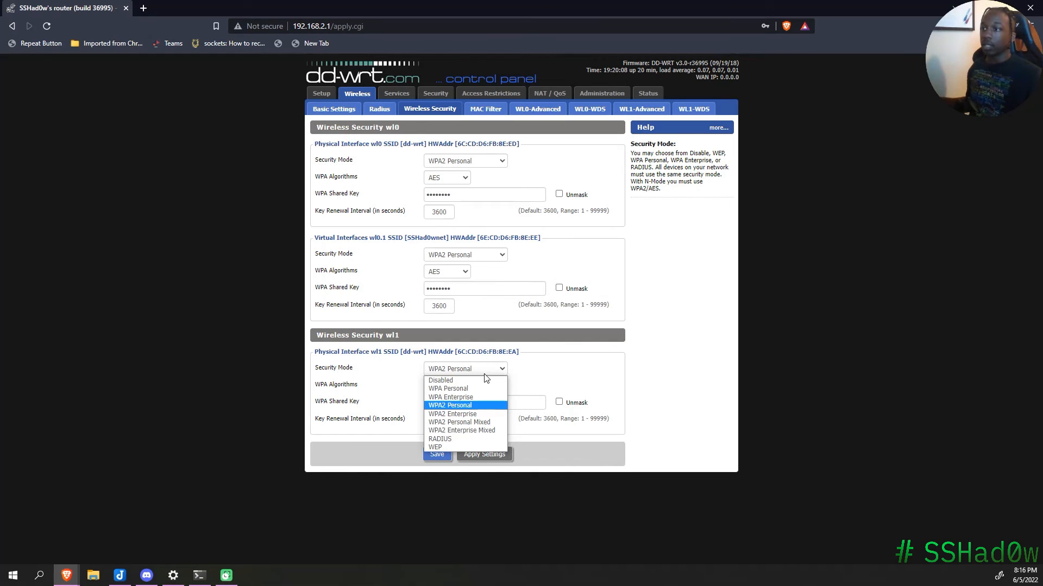
left_click(485, 371)
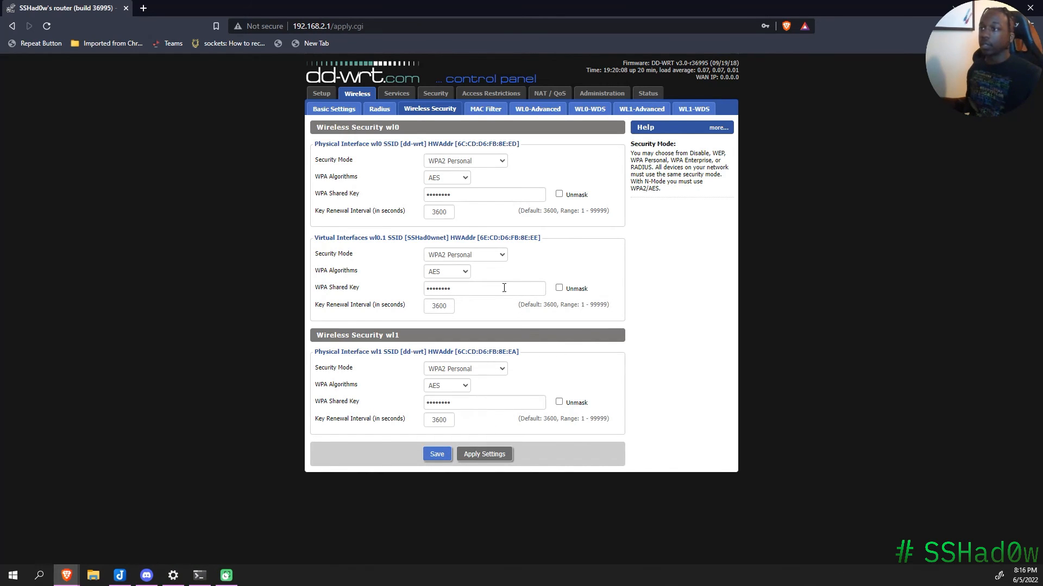
left_click_drag(479, 288, 414, 293)
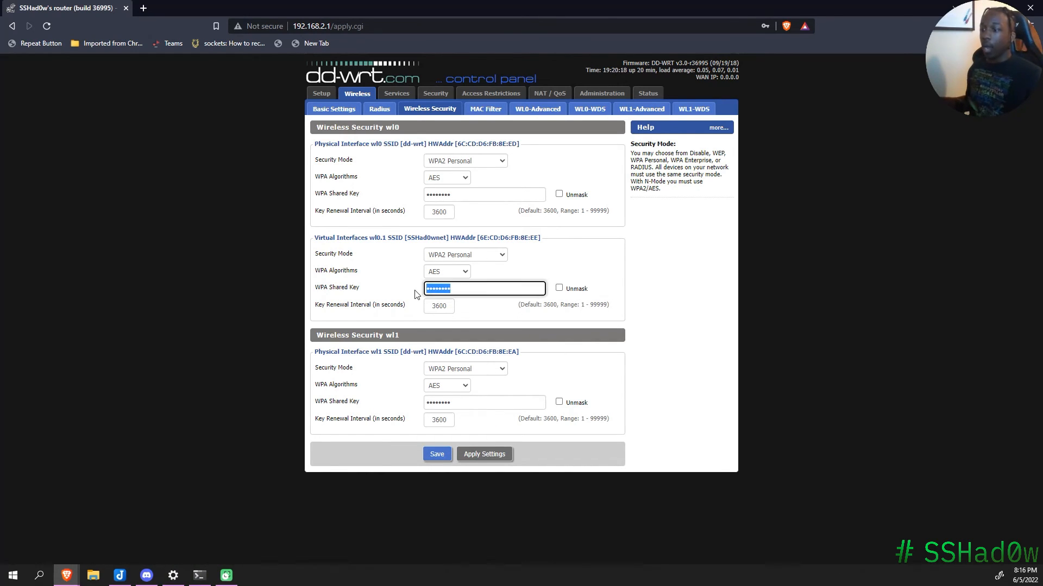
type("•••••••")
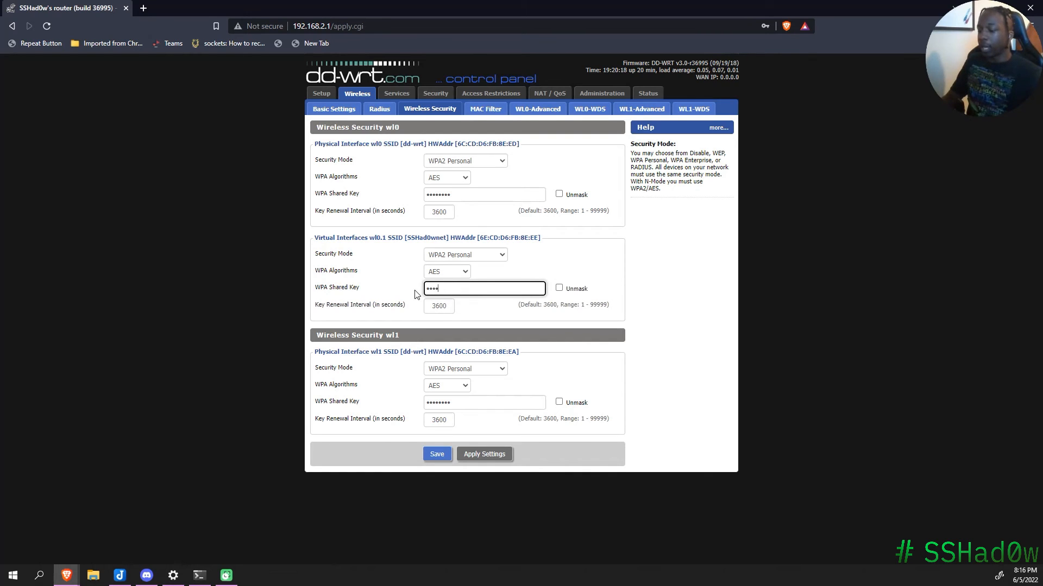
left_click(437, 454)
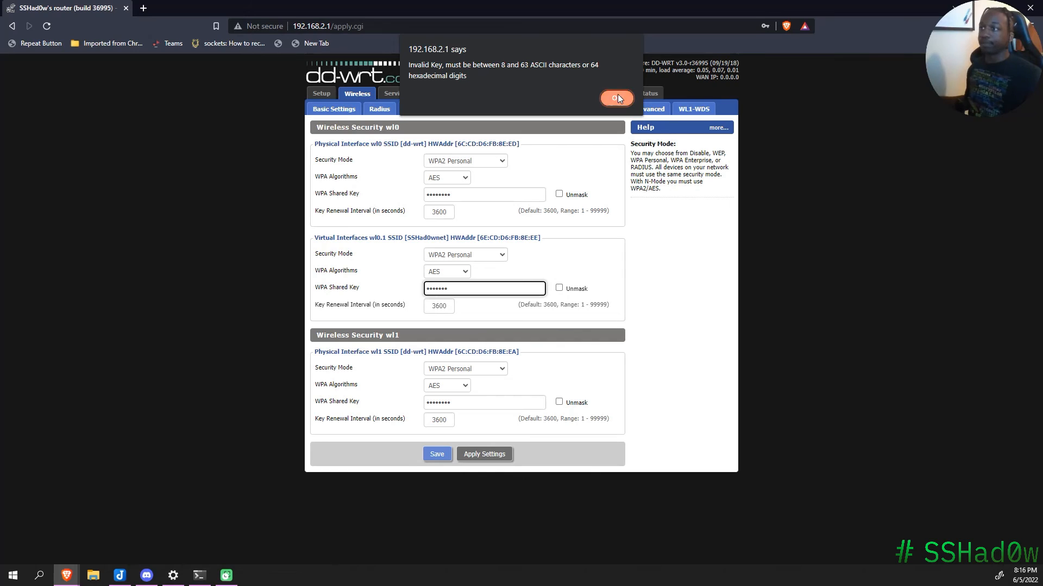
Step: Dismiss the Invalid Key alert, retype an 8-character SSHad0wnet key, and save again
left_click(616, 97)
key("BackSpace")
type("••••••••")
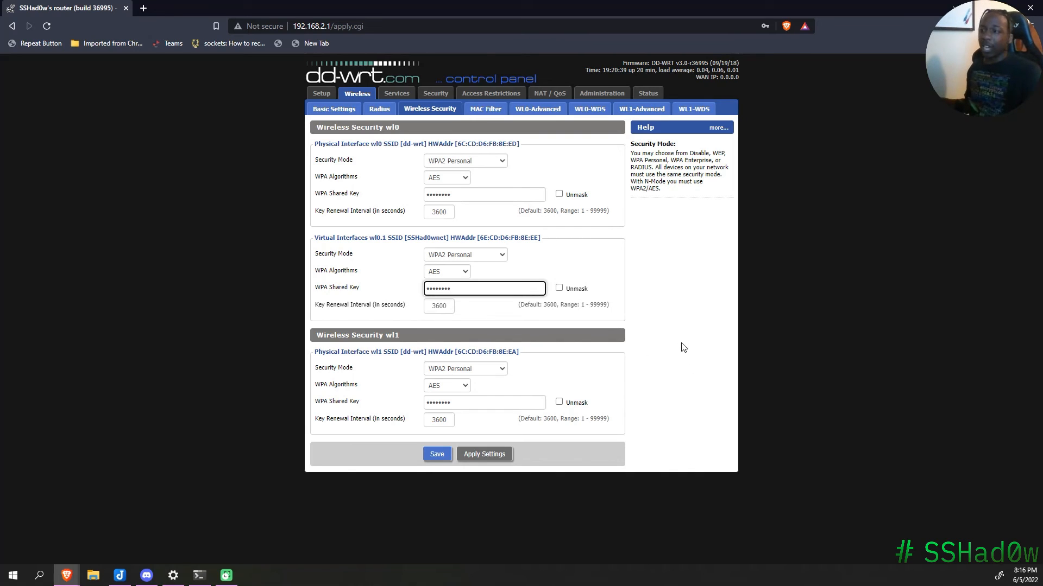
left_click(444, 455)
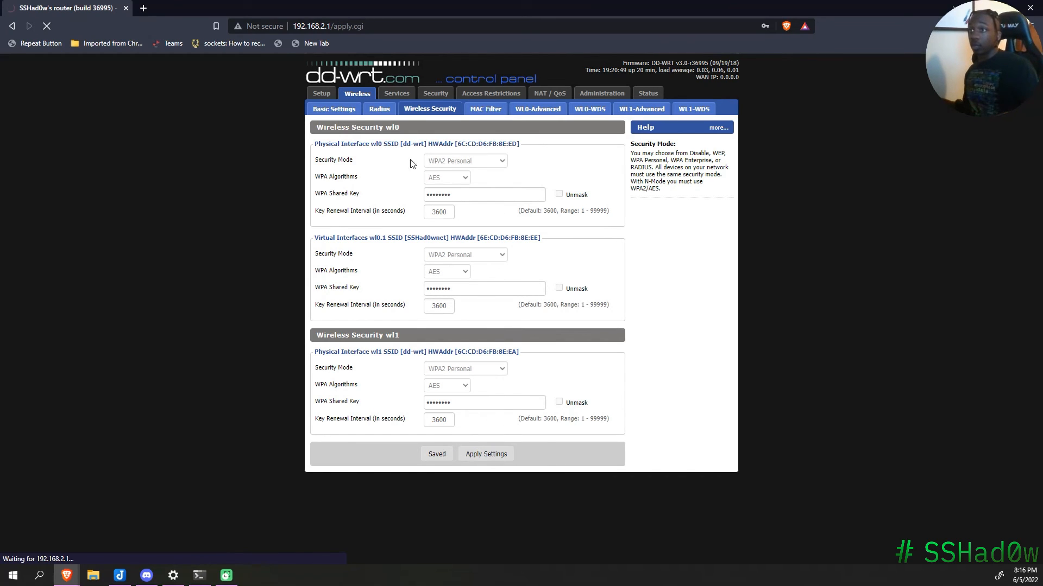
left_click_drag(370, 128, 414, 137)
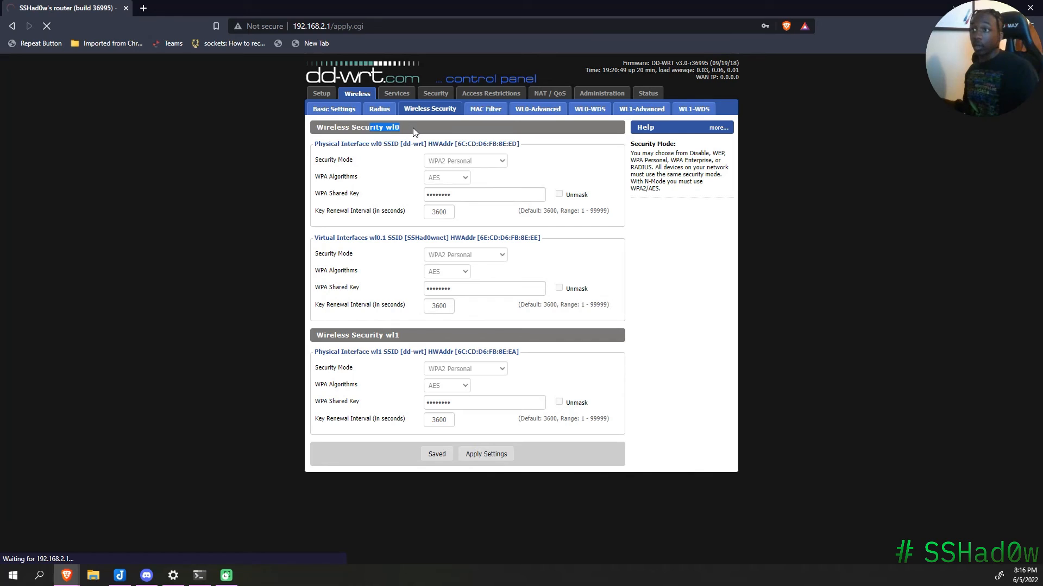
left_click_drag(335, 237, 475, 238)
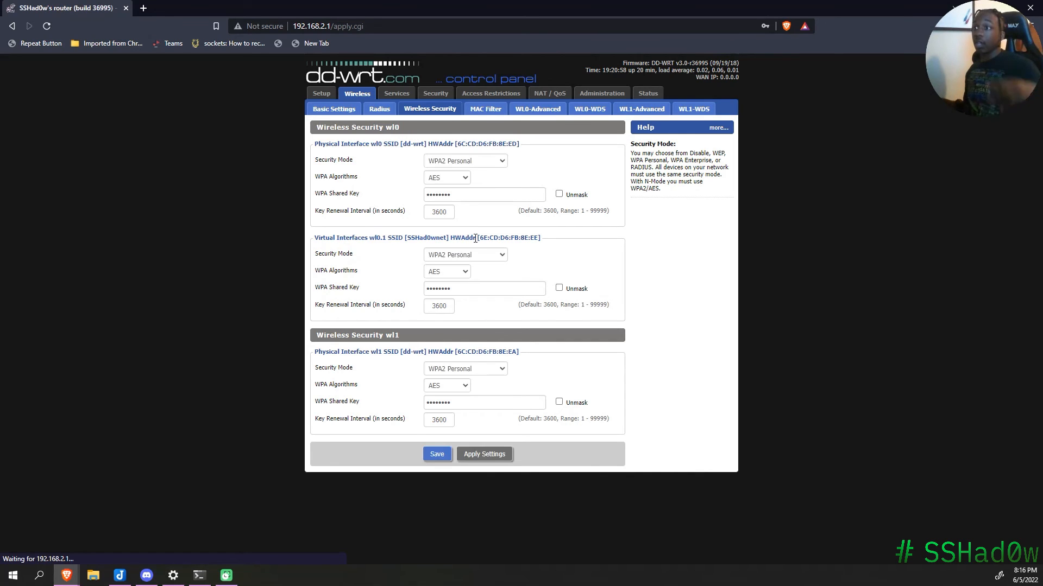
left_click(437, 454)
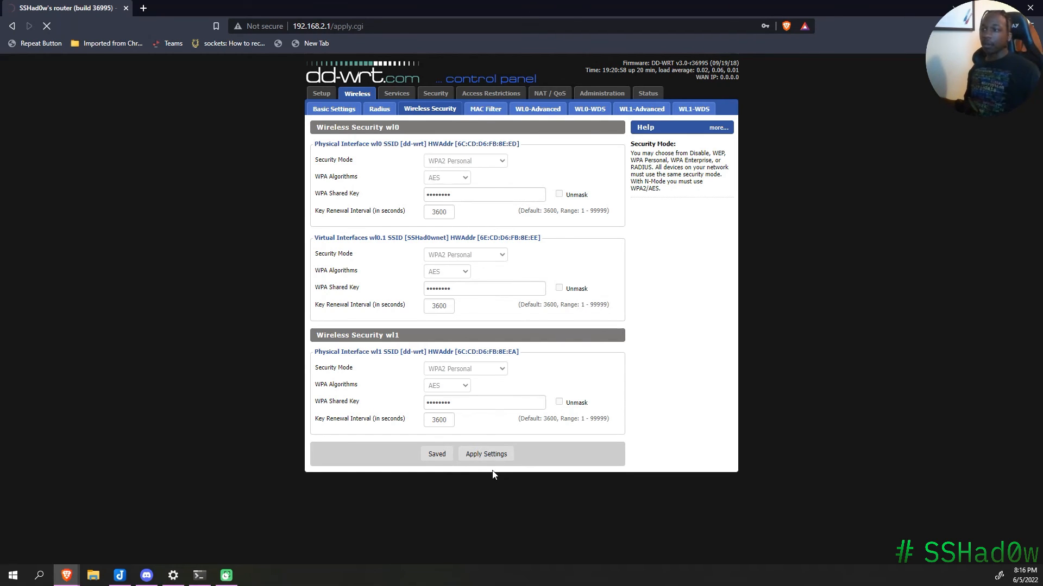
Step: Apply the saved wireless settings and wait for the repeater to get WAN IP 192.168.1.23
left_click(495, 453)
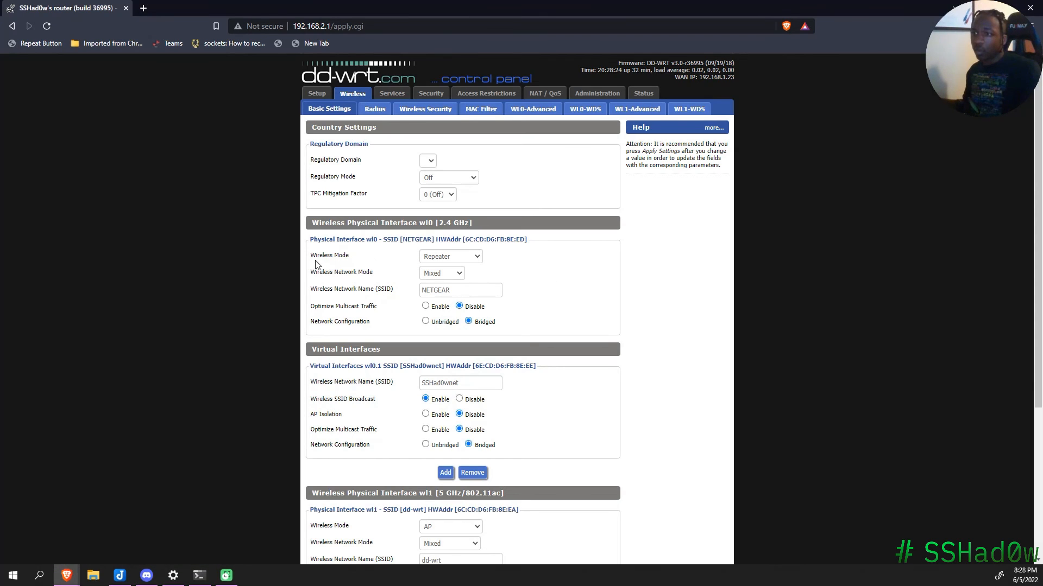
Step: Confirm the 2.4 GHz mode is still Repeater, then load google.com in a new tab
left_click(424, 258)
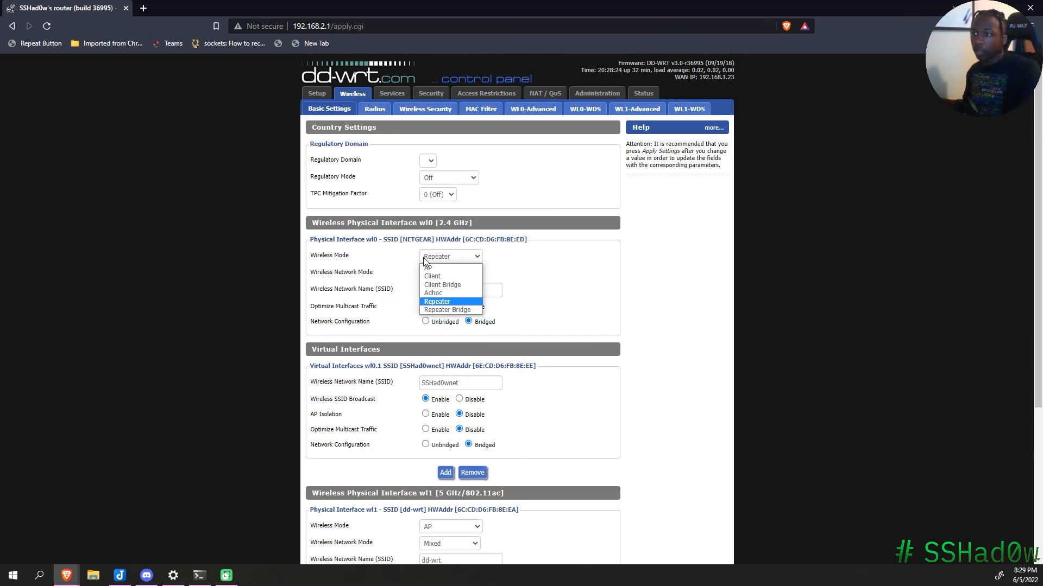
left_click(563, 271)
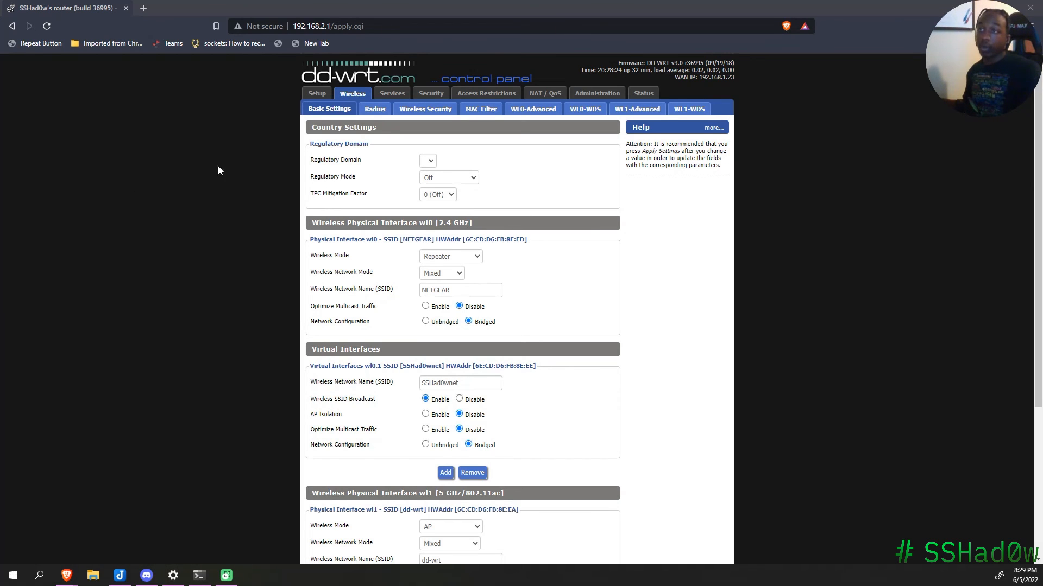
left_click(146, 7)
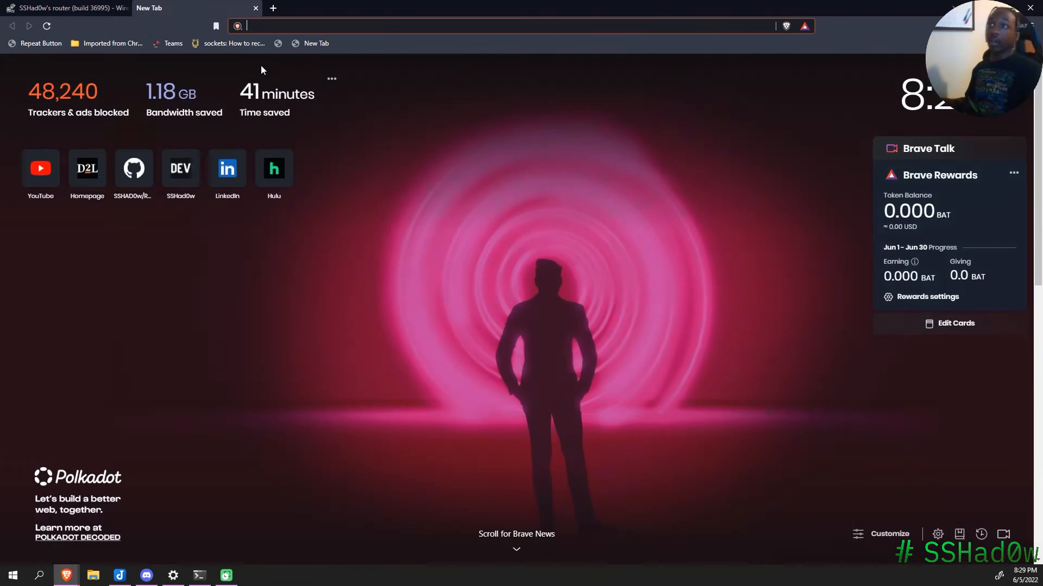
type("google.com")
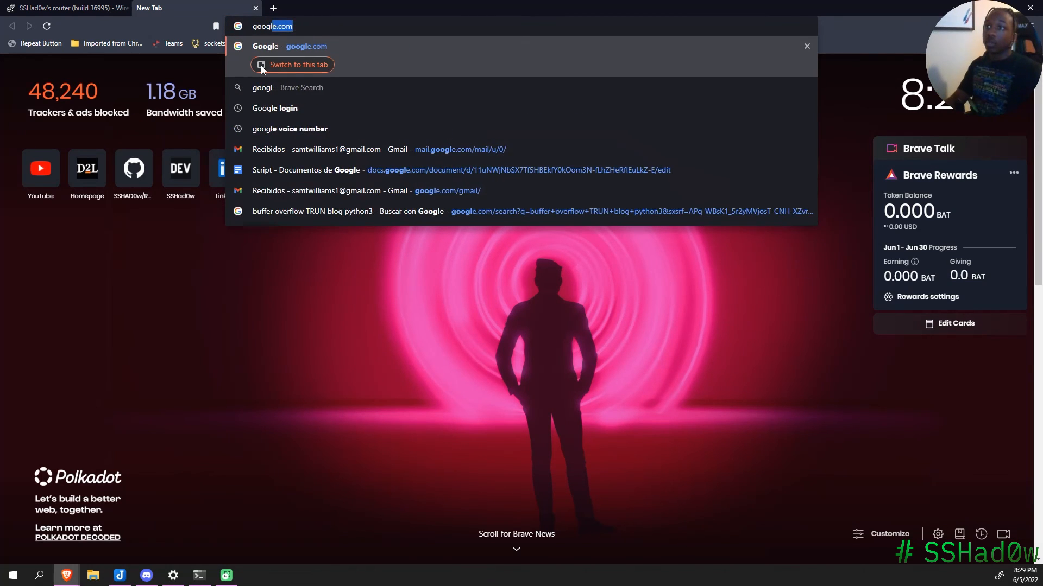
key("Return")
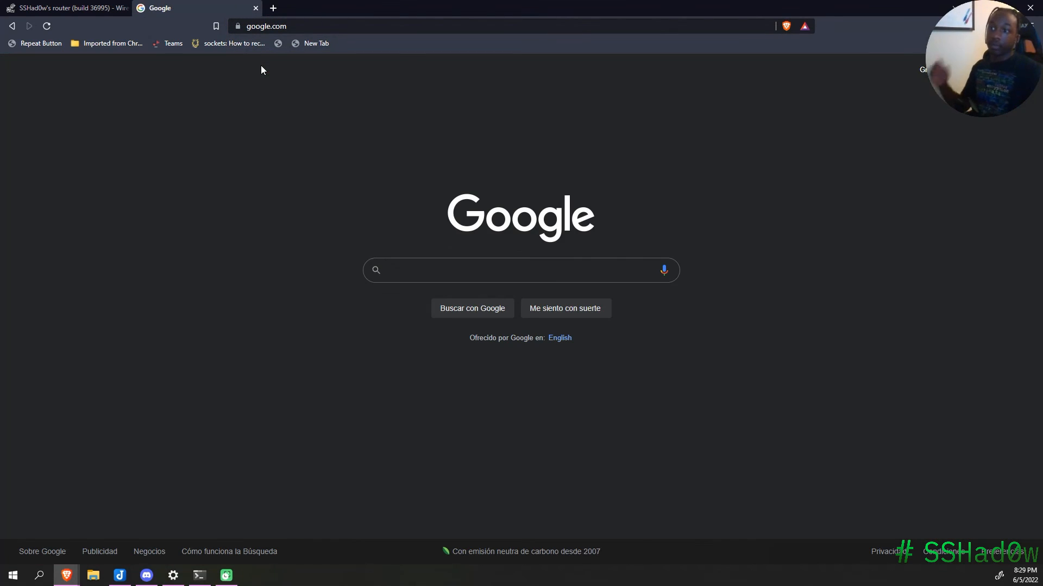
Step: Switch back to the router tab and highlight the header's WAN IP 192.168.1.23
left_click(86, 8)
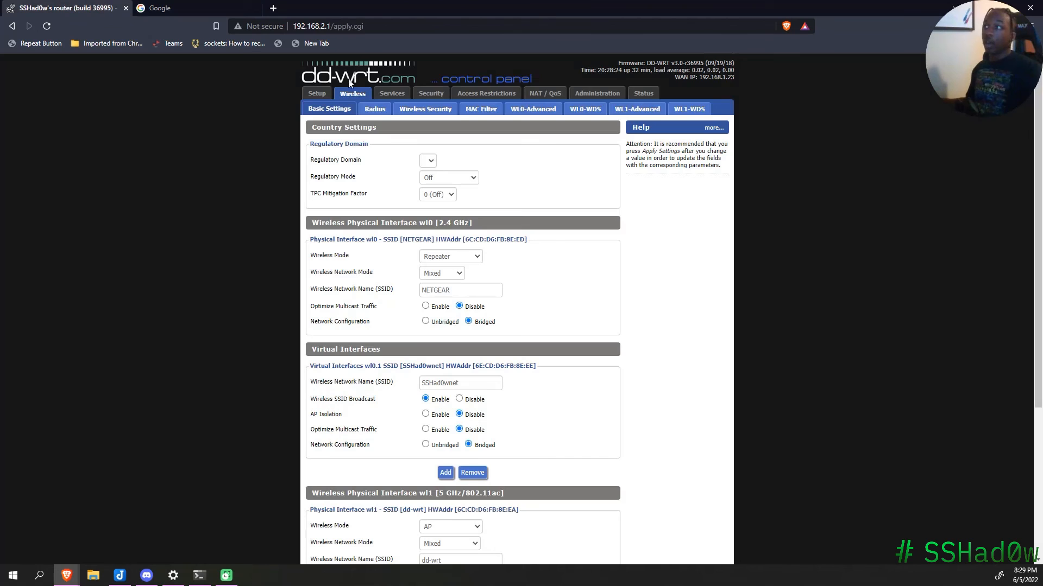
key("ctrl+a")
left_click(692, 78)
left_click_drag(701, 78, 734, 79)
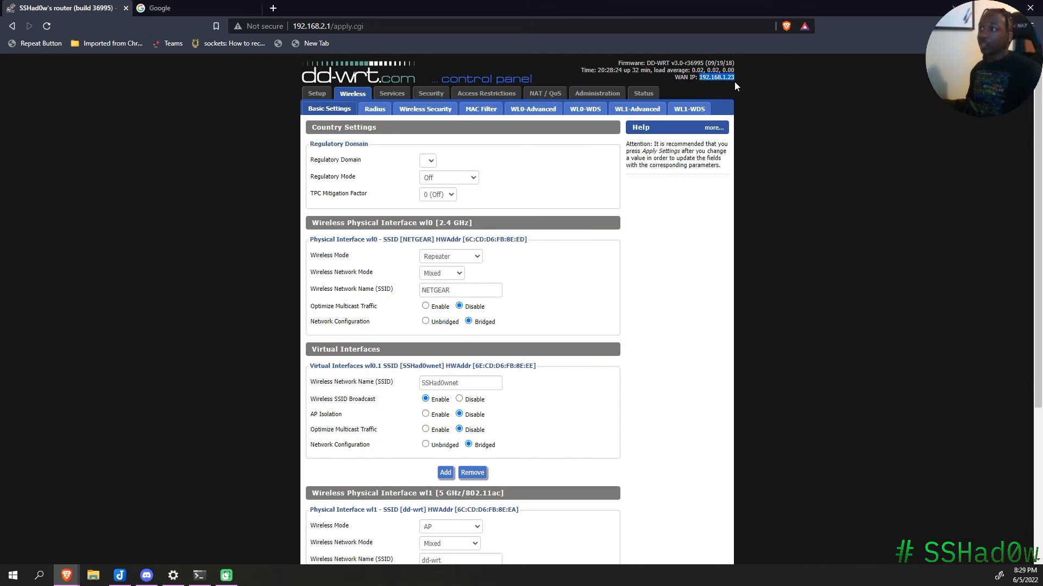
left_click(744, 79)
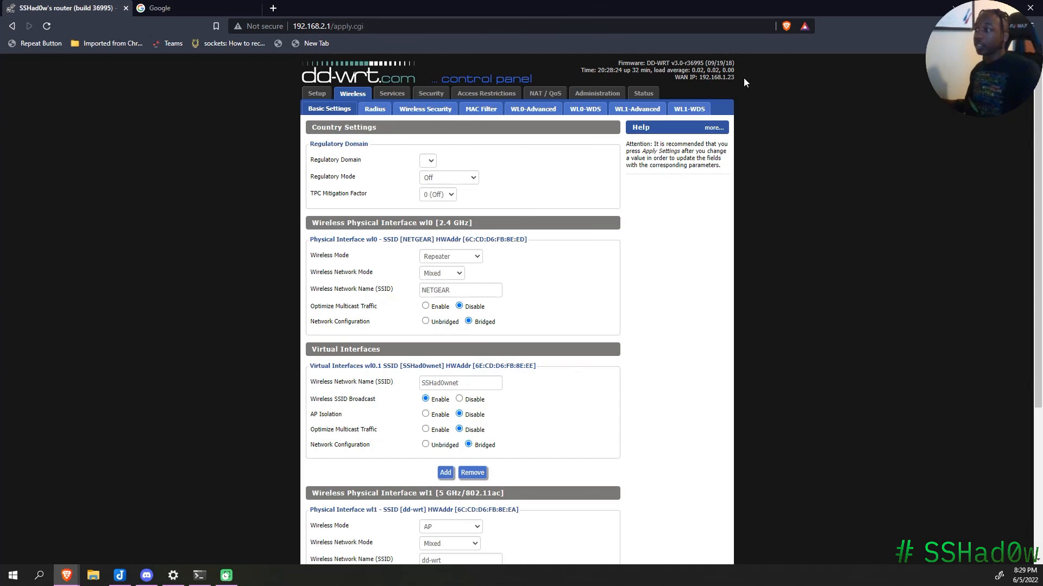